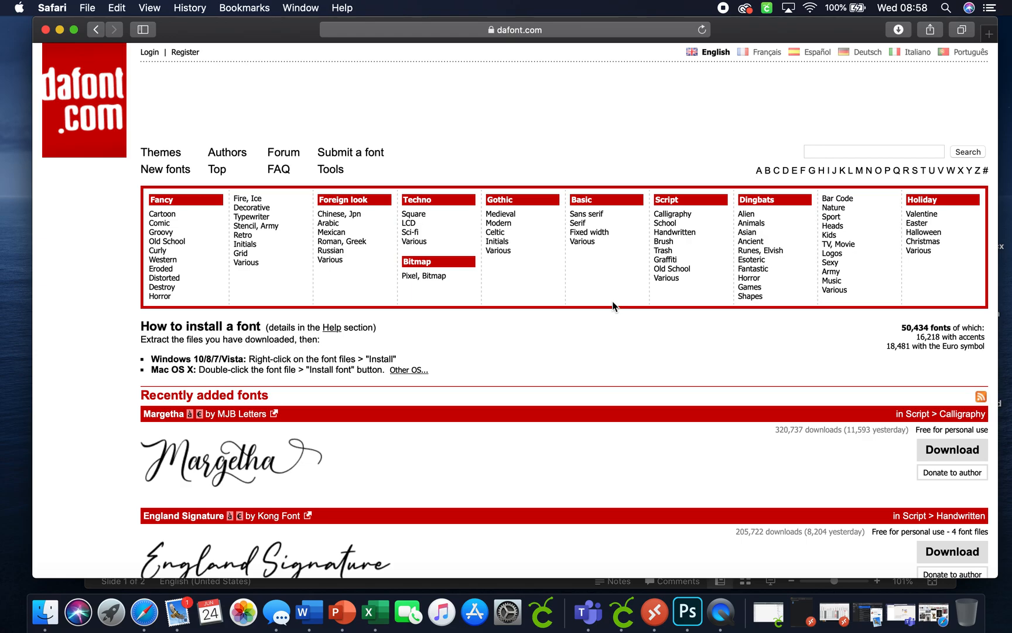
- Browse the recently added fonts and the Fancy category on dafont.com
scroll(511, 466, down, 5)
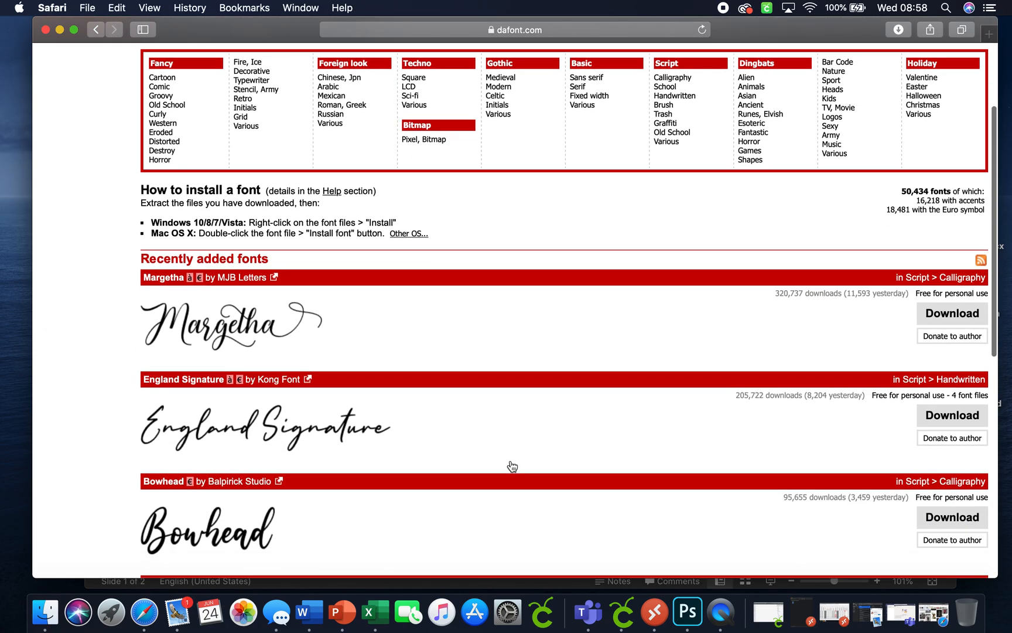
scroll(511, 465, up, 5)
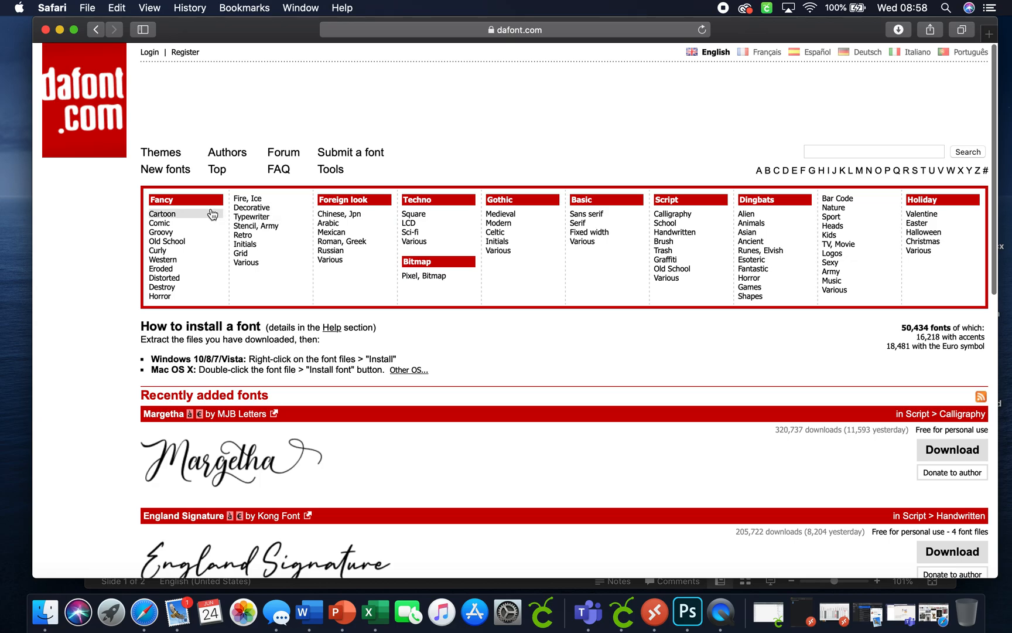
click(176, 200)
scroll(492, 486, down, 7)
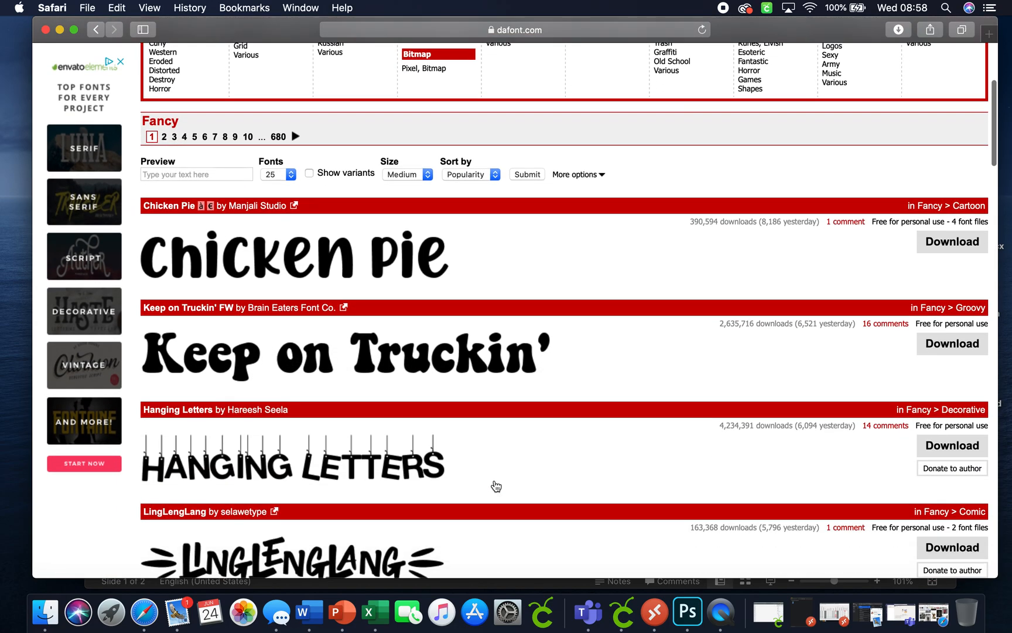
scroll(577, 374, up, 7)
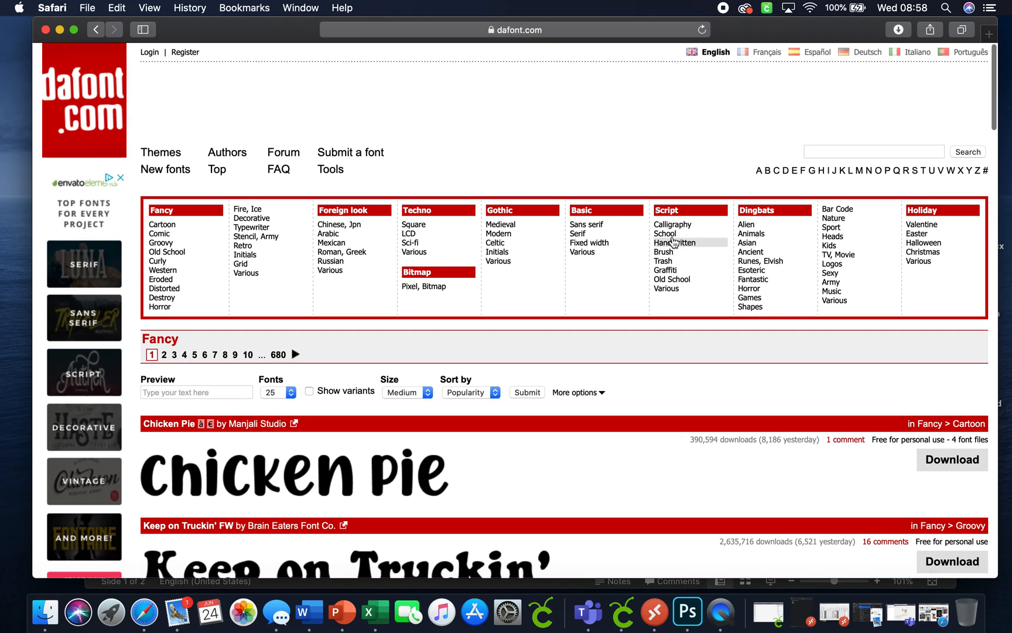
- Download the Hello font by Graphix Line Studio from the Script > Calligraphy category
click(674, 225)
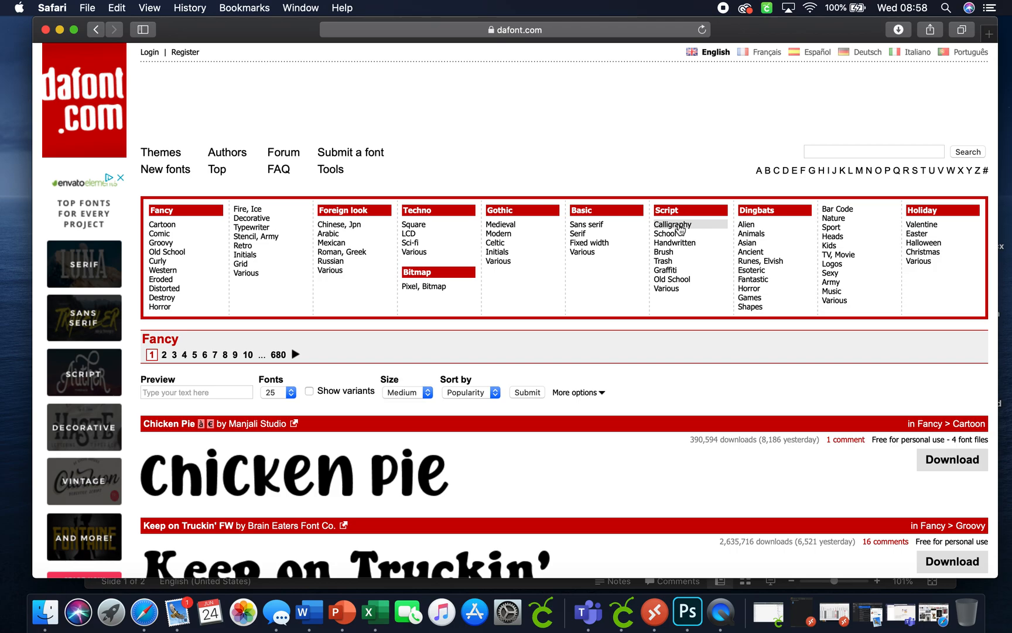
scroll(594, 499, down, 5)
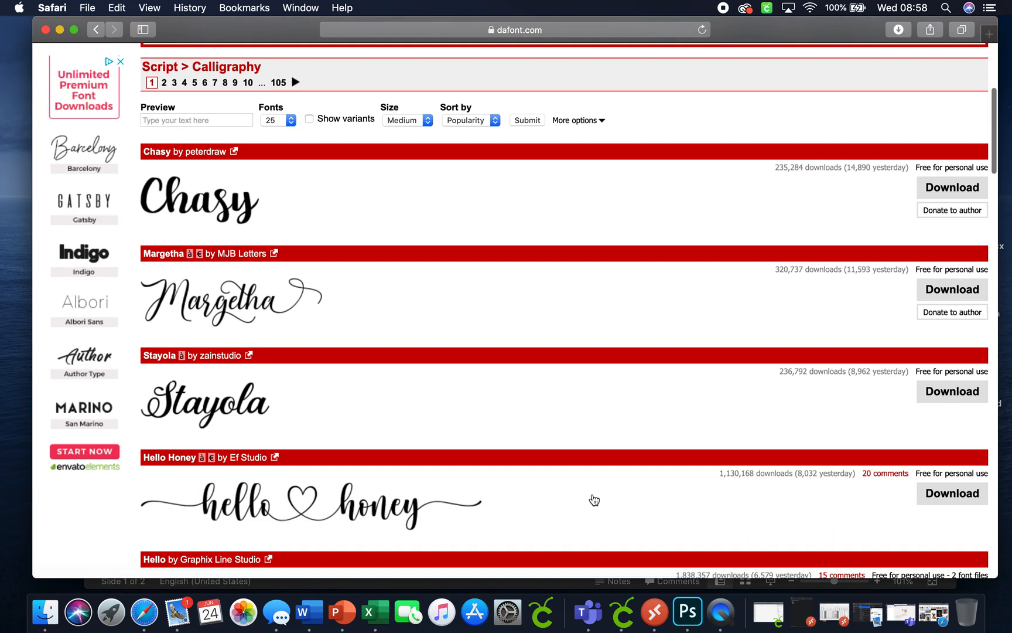
scroll(594, 499, down, 5)
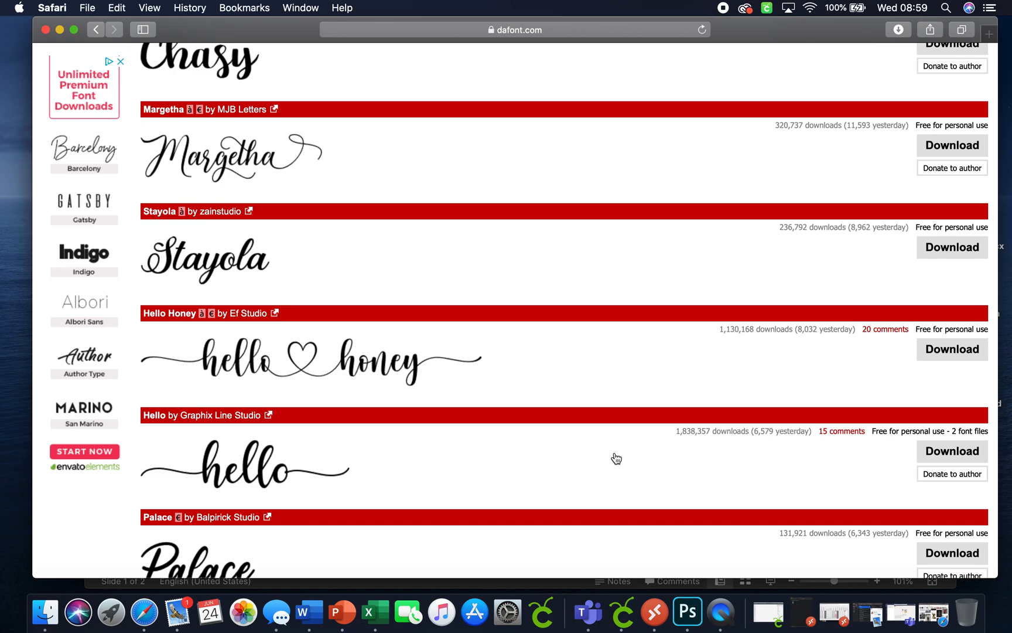
scroll(632, 451, down, 5)
scroll(632, 452, down, 7)
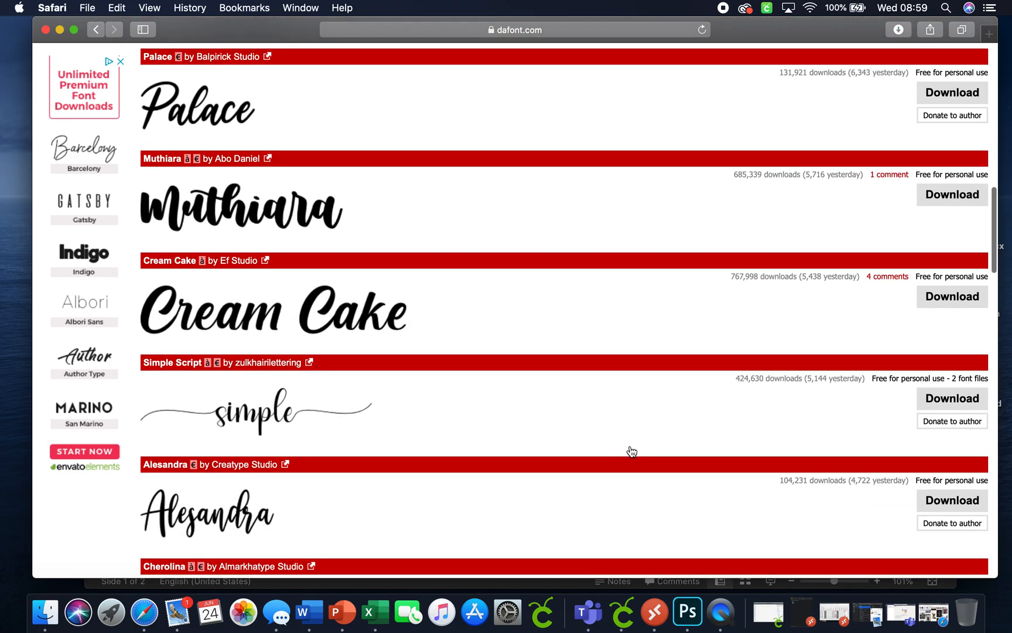
scroll(631, 448, up, 6)
scroll(631, 448, up, 3)
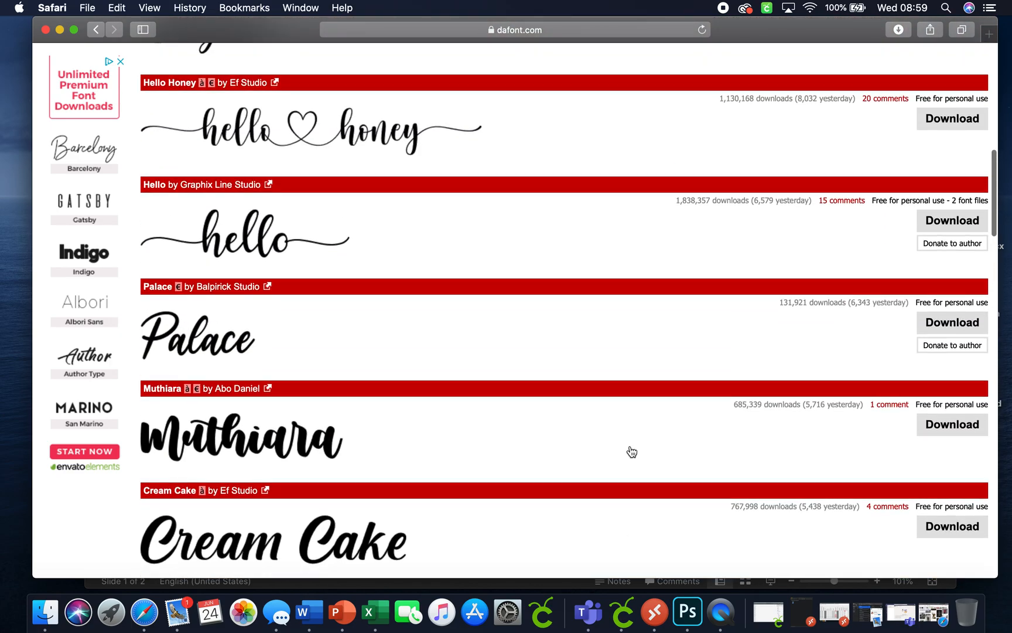
click(932, 226)
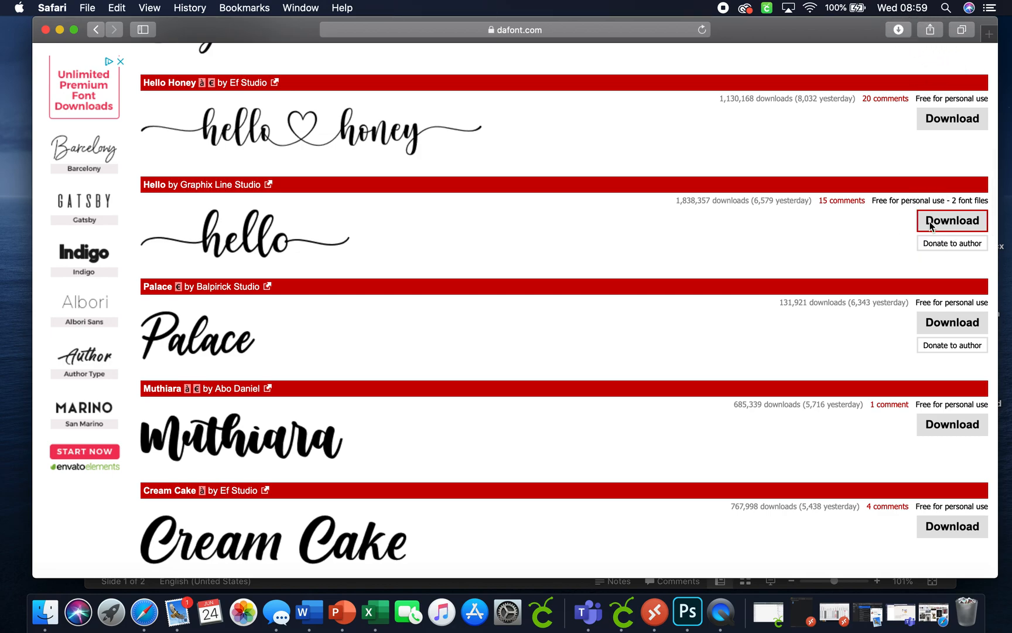
- Install Hello.ttf from the downloaded hello folder and close the font and folder windows
click(900, 32)
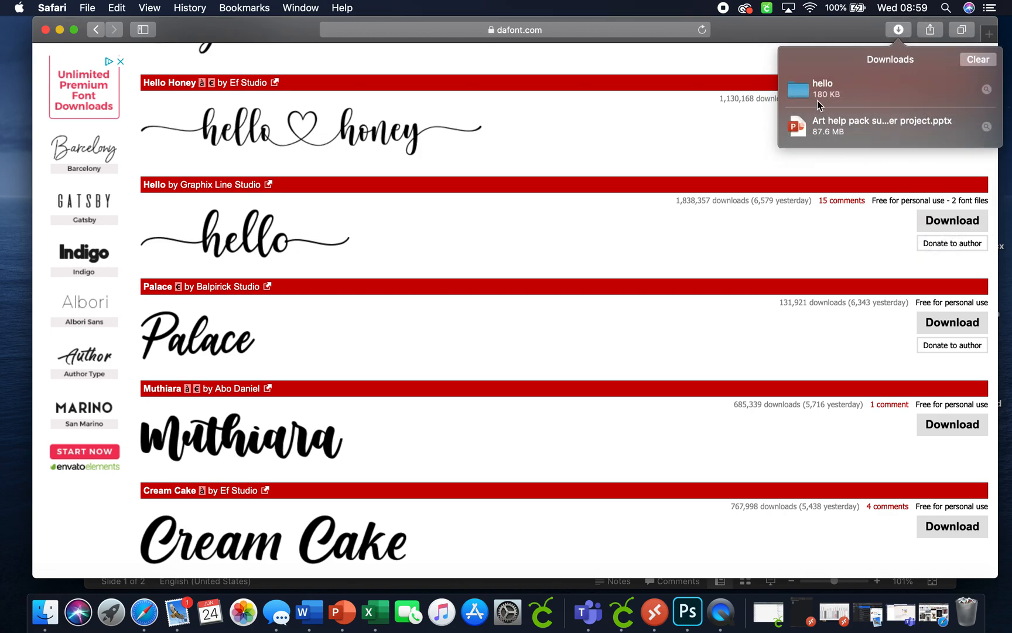
double_click(839, 85)
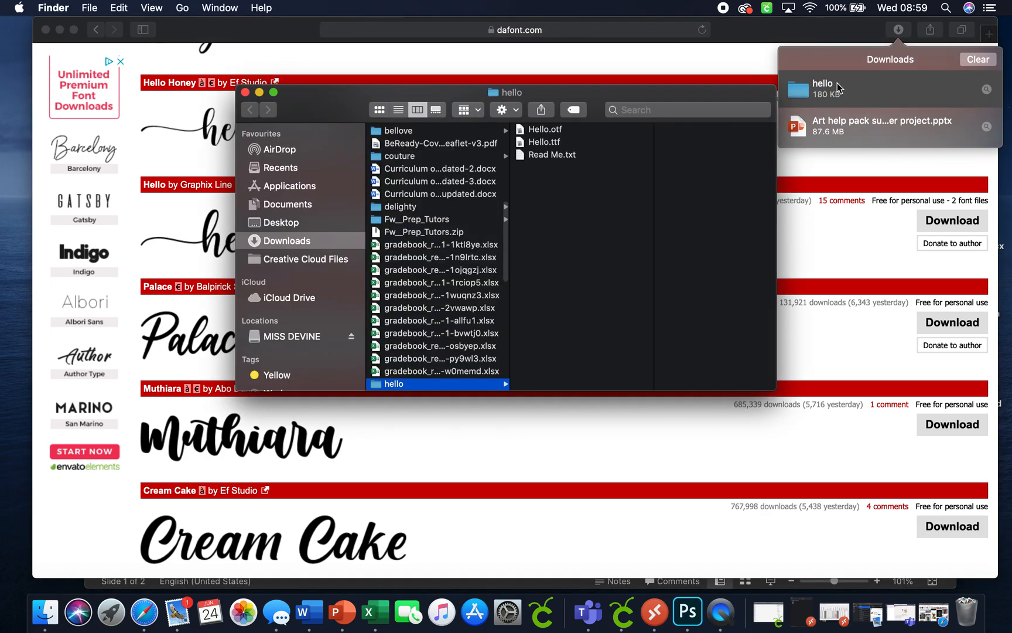
double_click(557, 143)
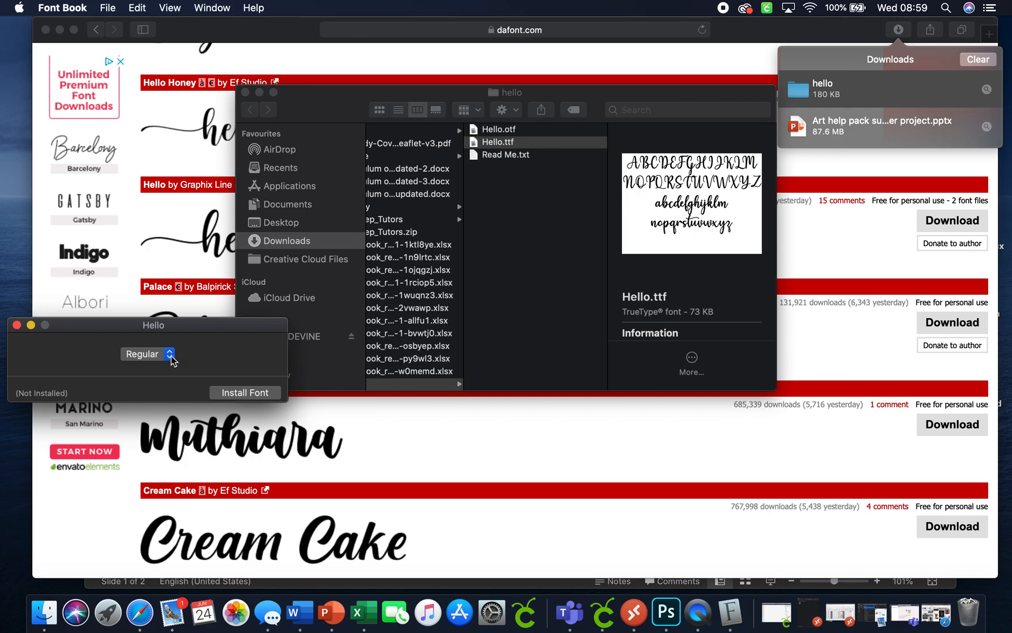
click(245, 392)
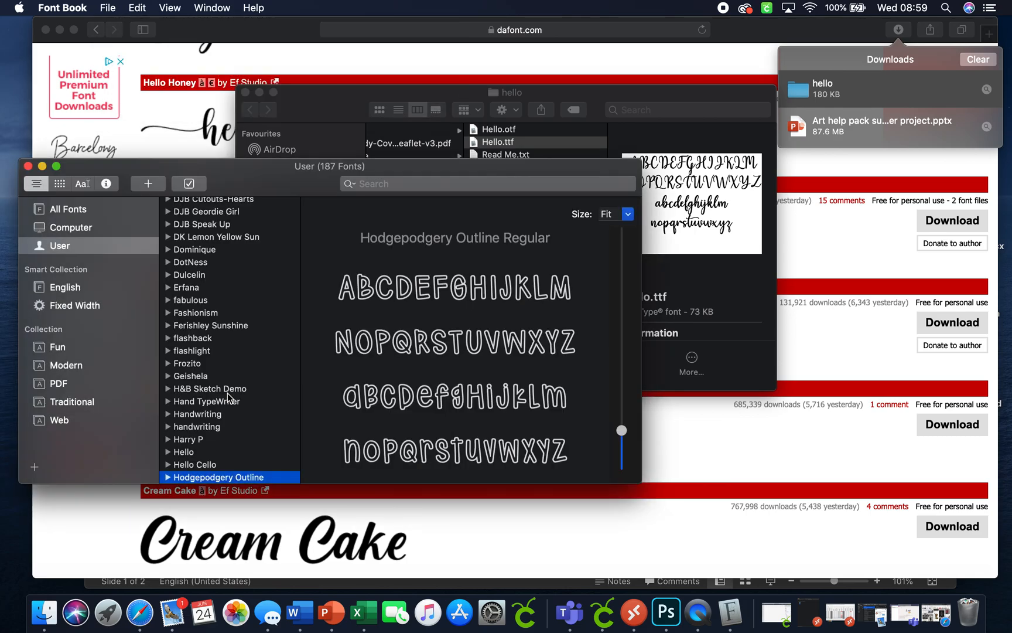
click(28, 167)
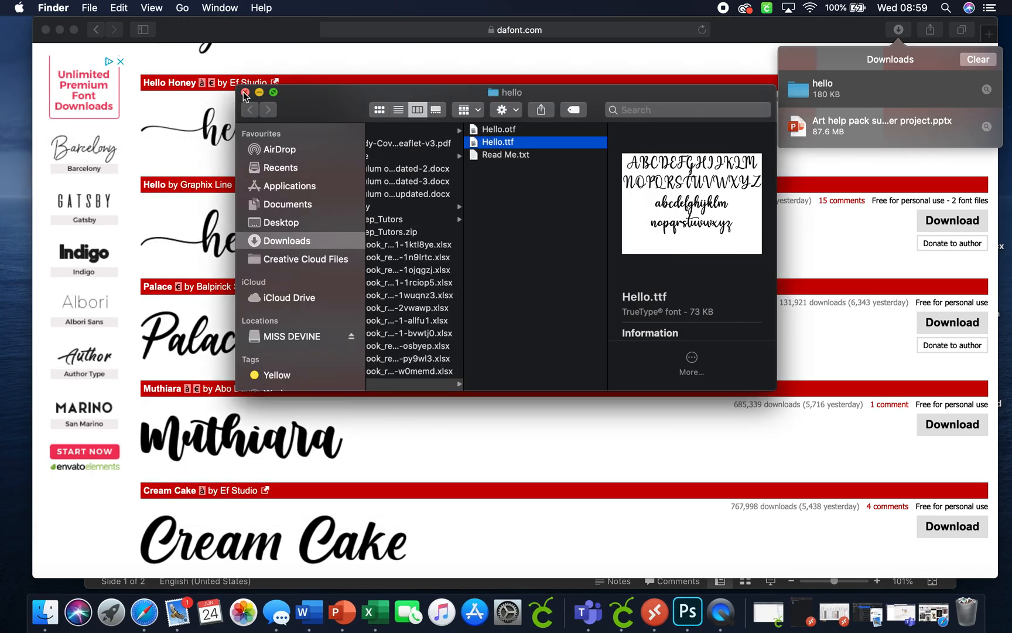
click(245, 93)
- Switch to PowerPoint and set the layout of the empty slide 2 to Title Only
click(341, 626)
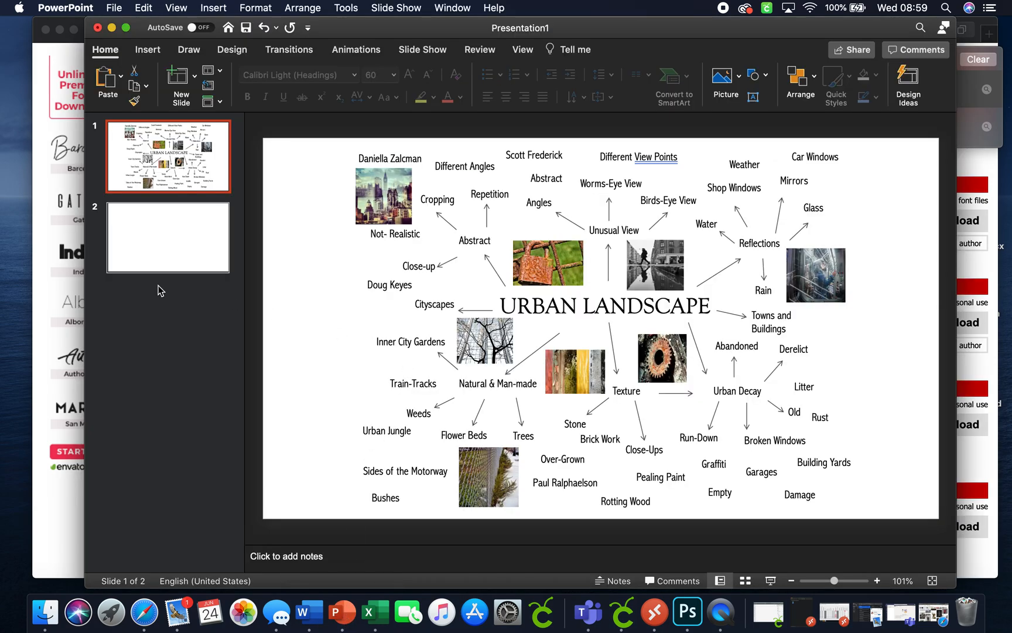
click(147, 261)
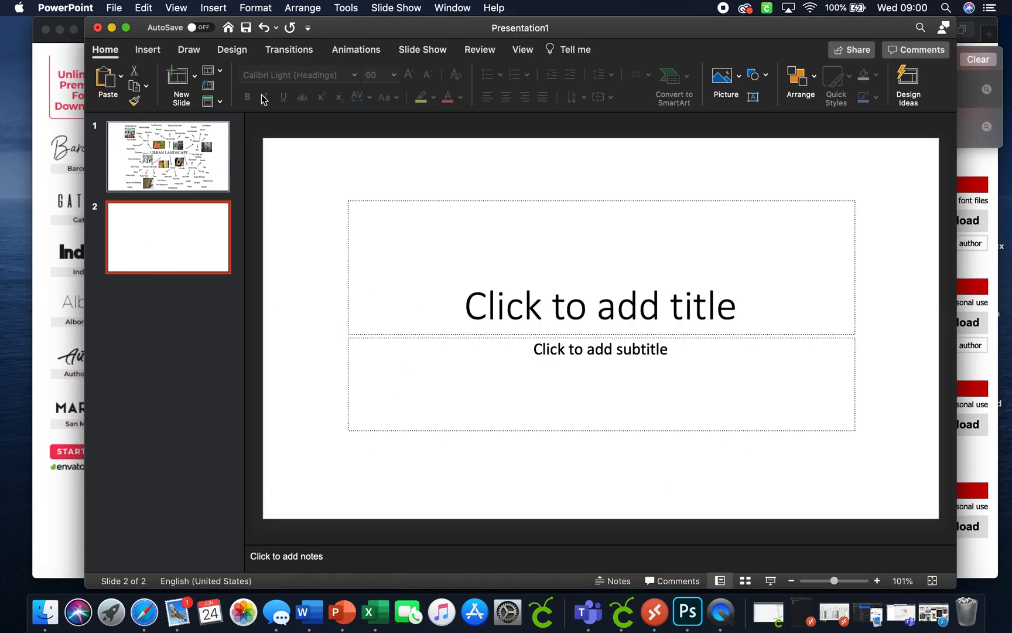
click(221, 71)
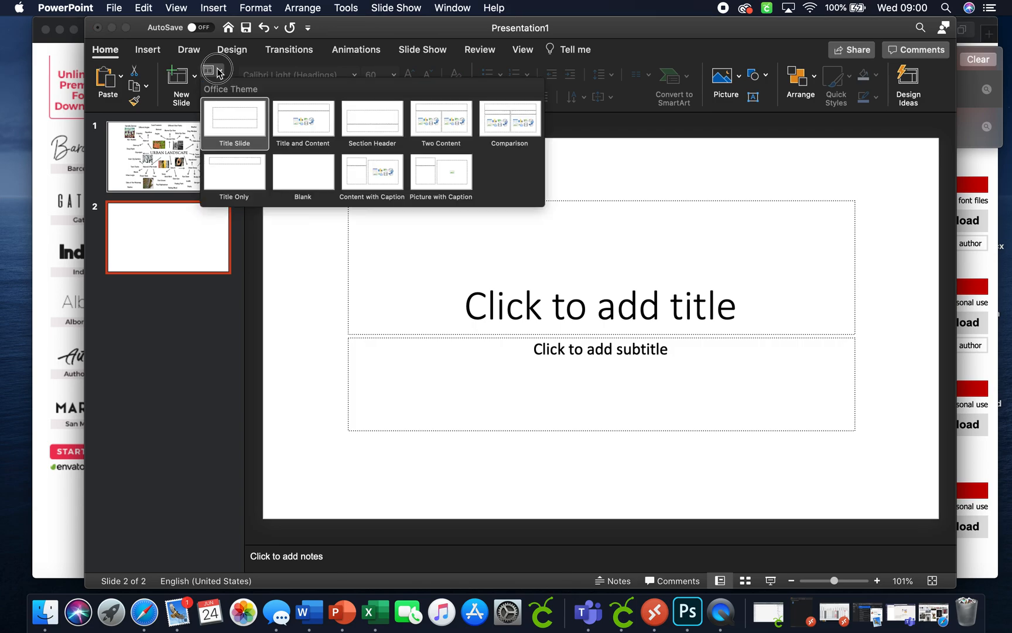
click(237, 161)
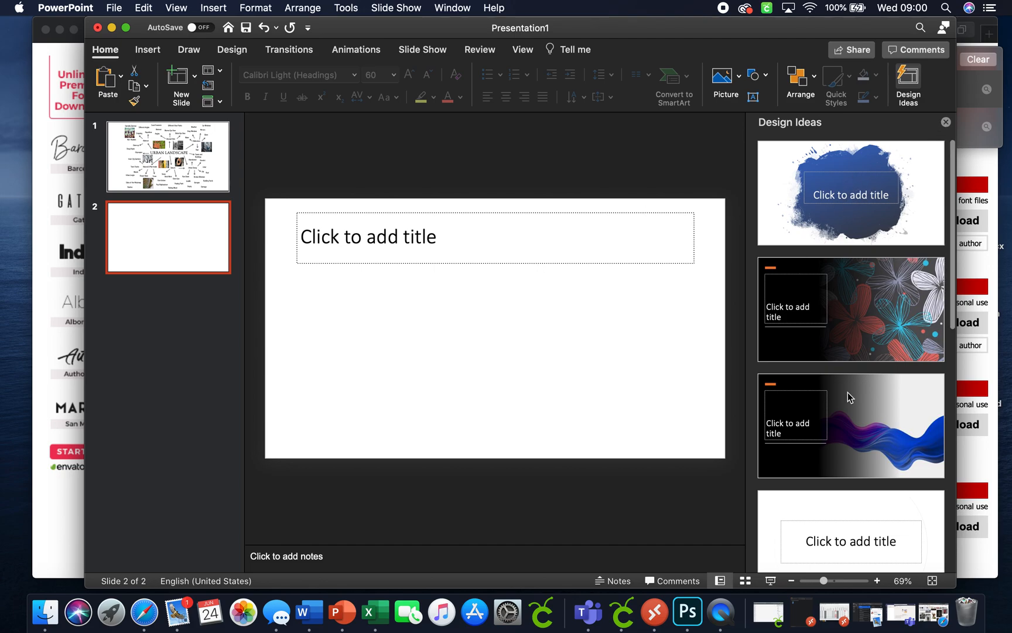
- Try the dark floral and the white circle design ideas on slide 2 and undo the applied design
scroll(848, 392, down, 10)
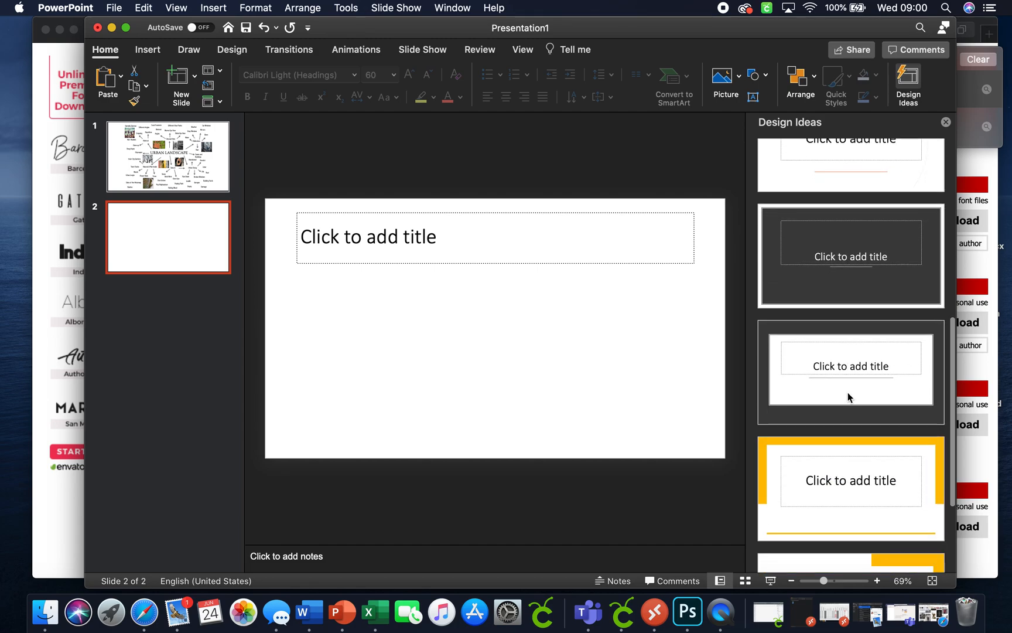
scroll(848, 392, down, 3)
scroll(848, 393, up, 10)
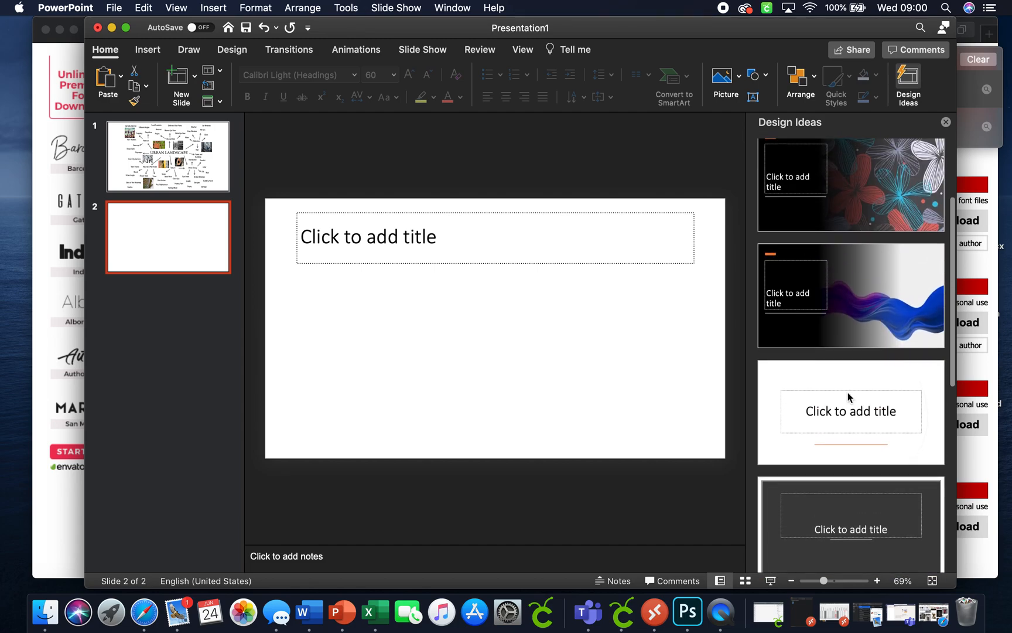
scroll(841, 455, up, 2)
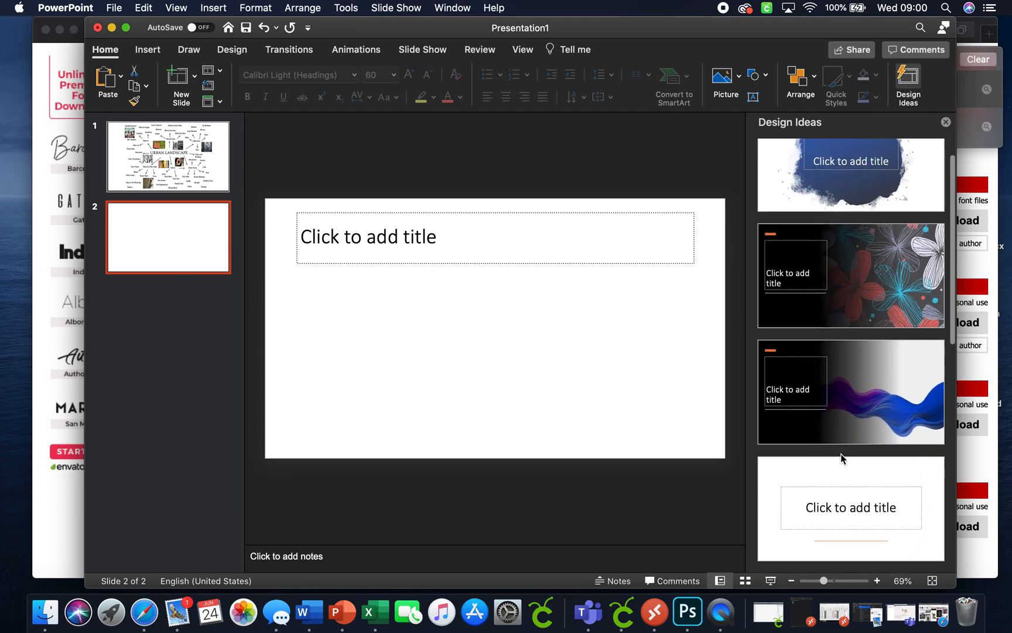
click(873, 249)
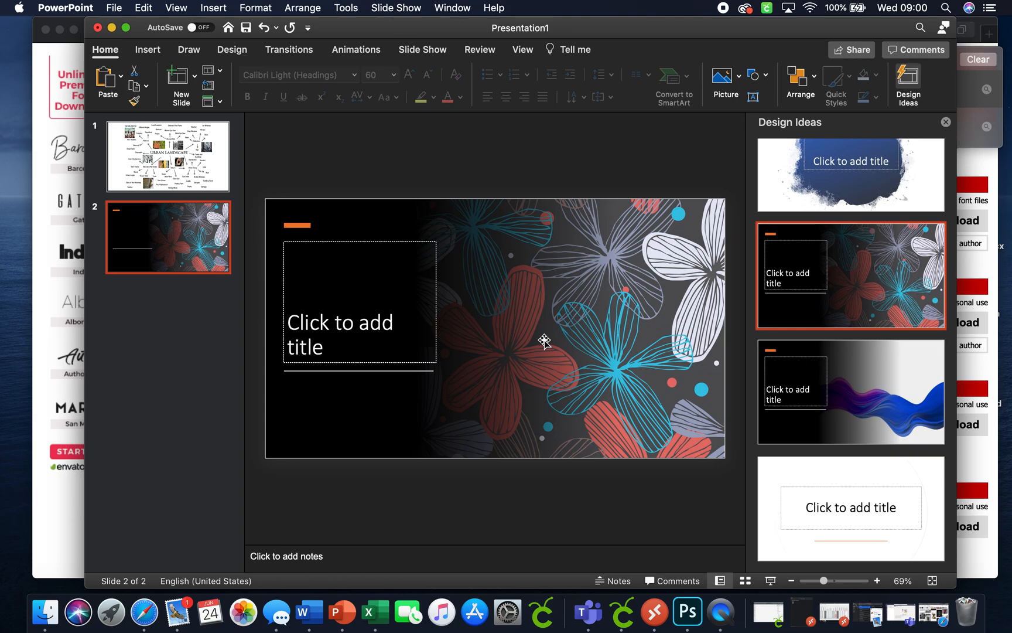
click(906, 509)
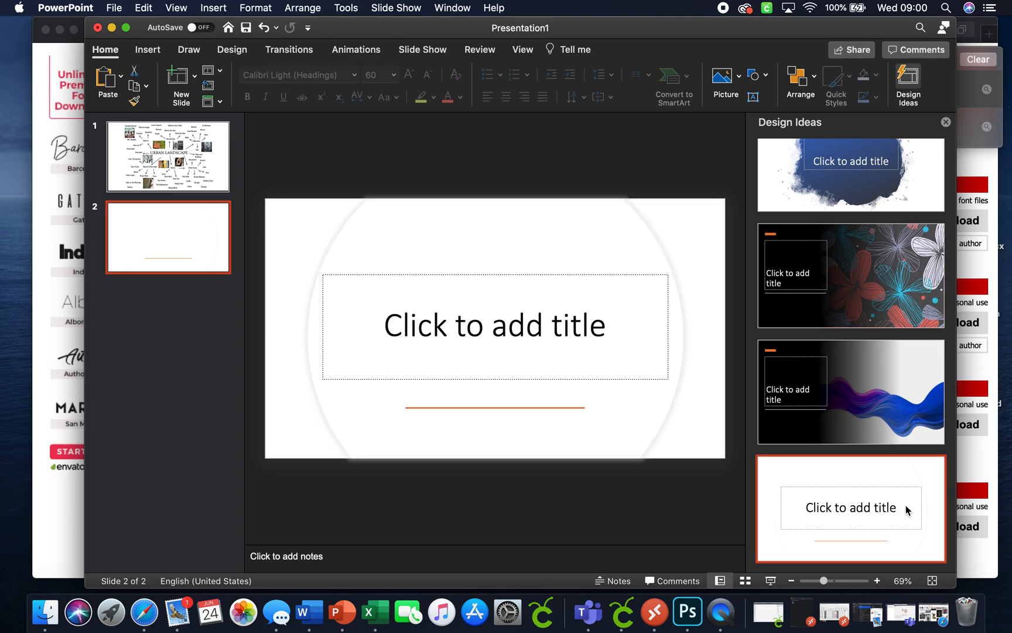
click(263, 28)
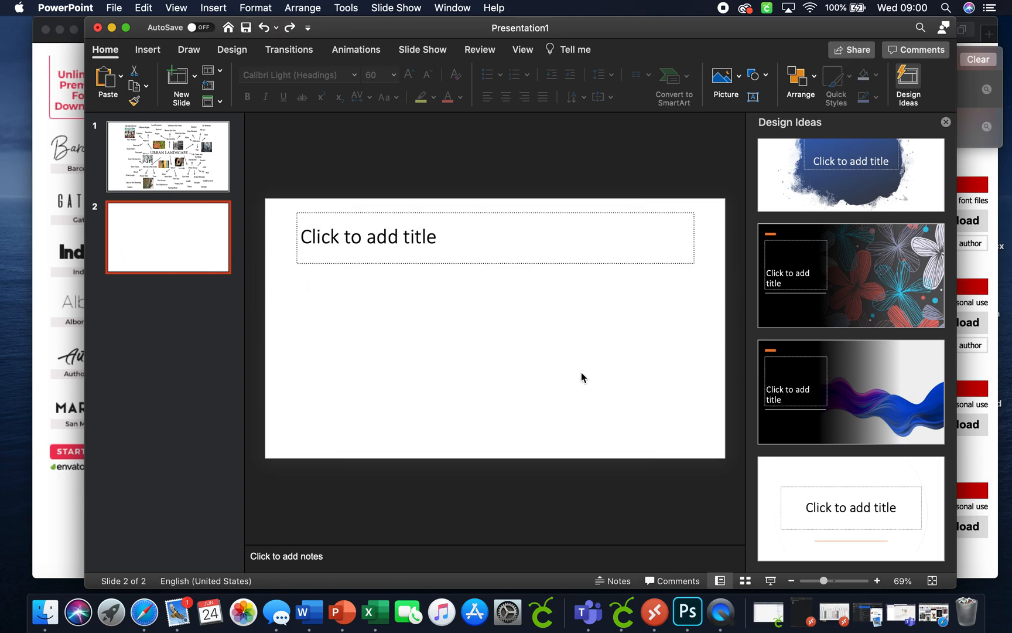
- Enter the title "Mind Map" on slide 2 and set its font to Hello
click(543, 243)
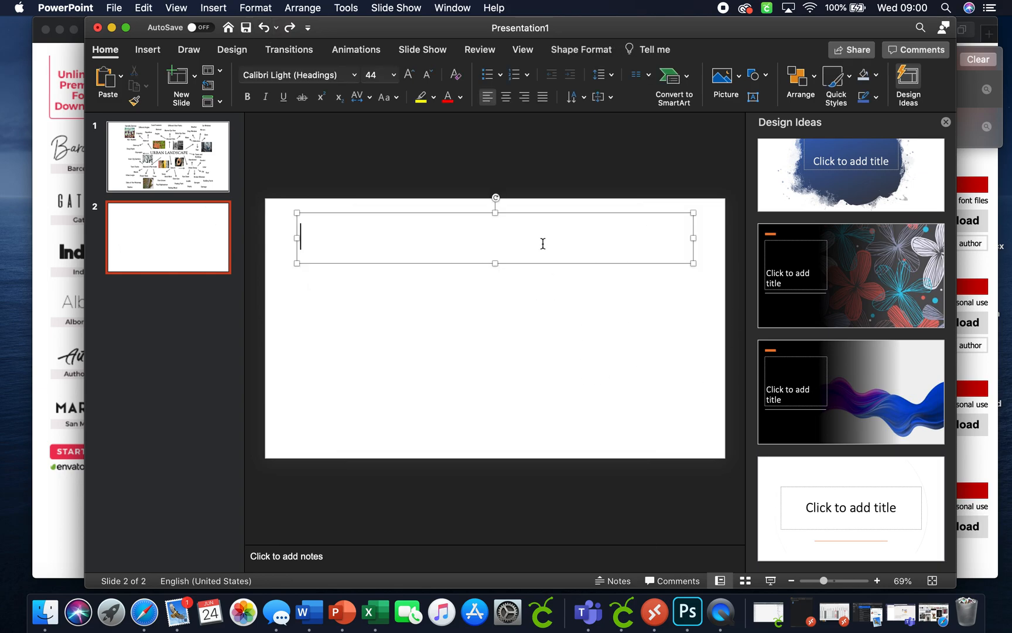
text(Mind Map)
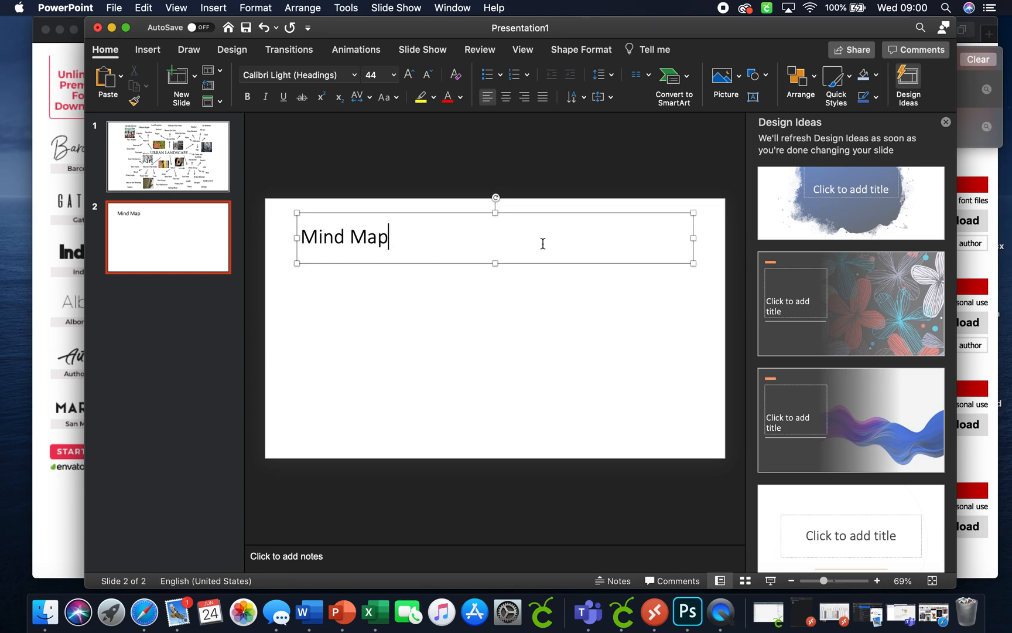
drag(456, 233, 274, 237)
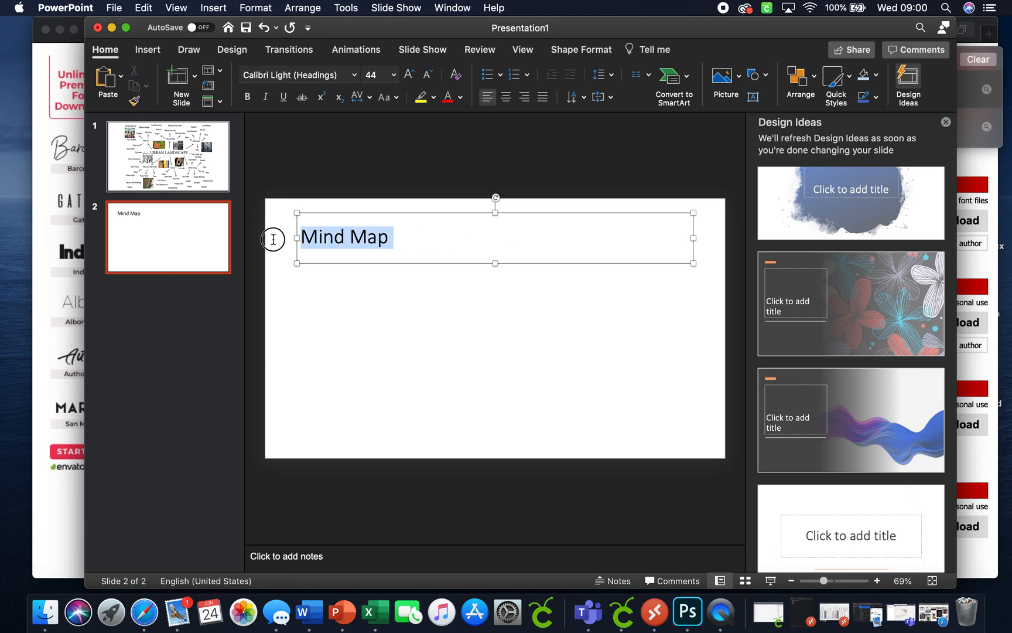
click(355, 76)
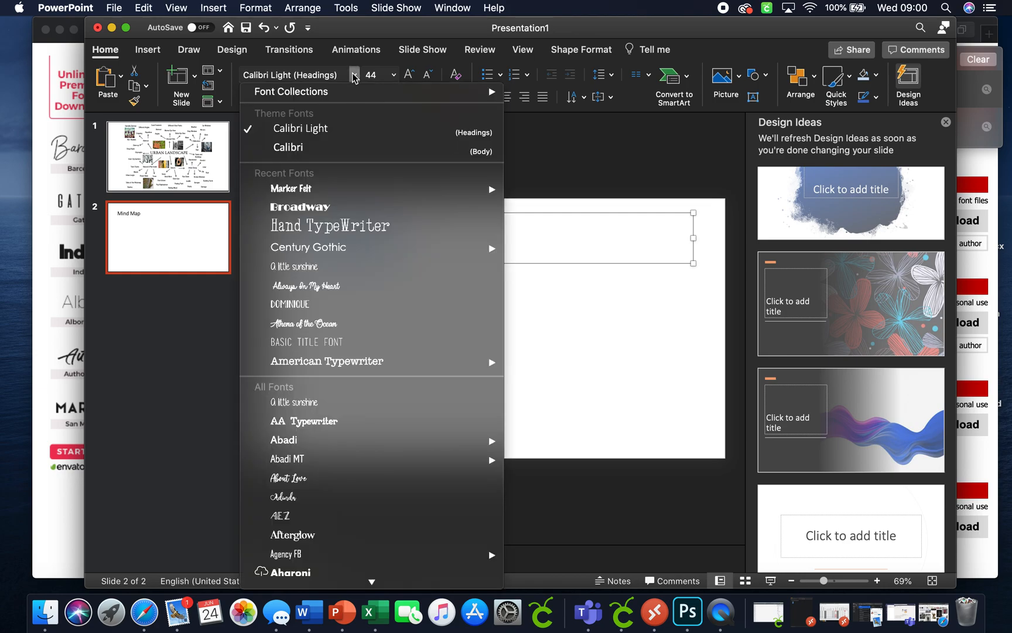
click(314, 78)
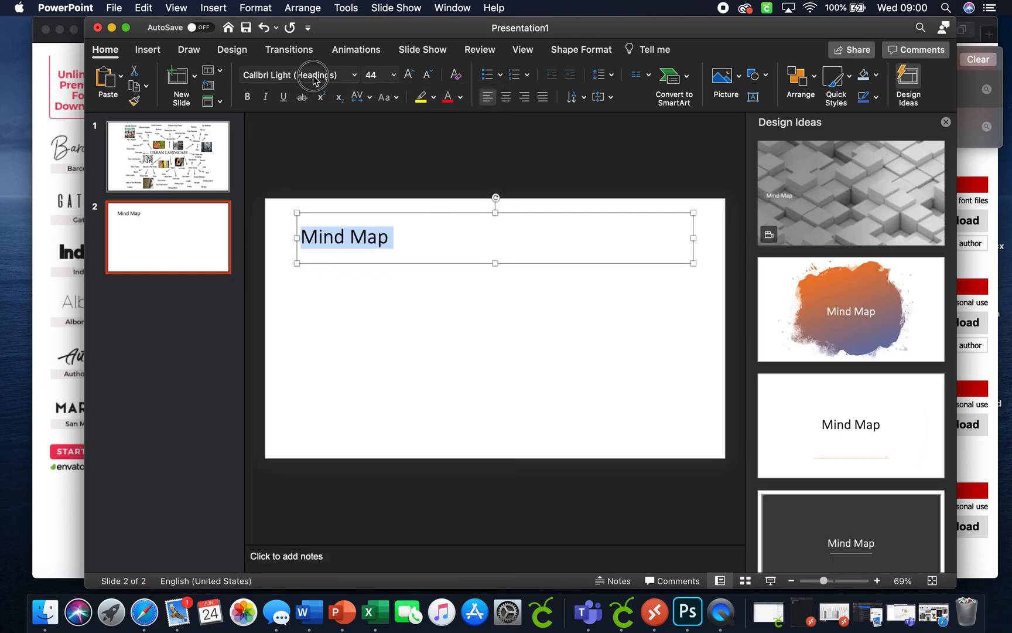
text(Hello)
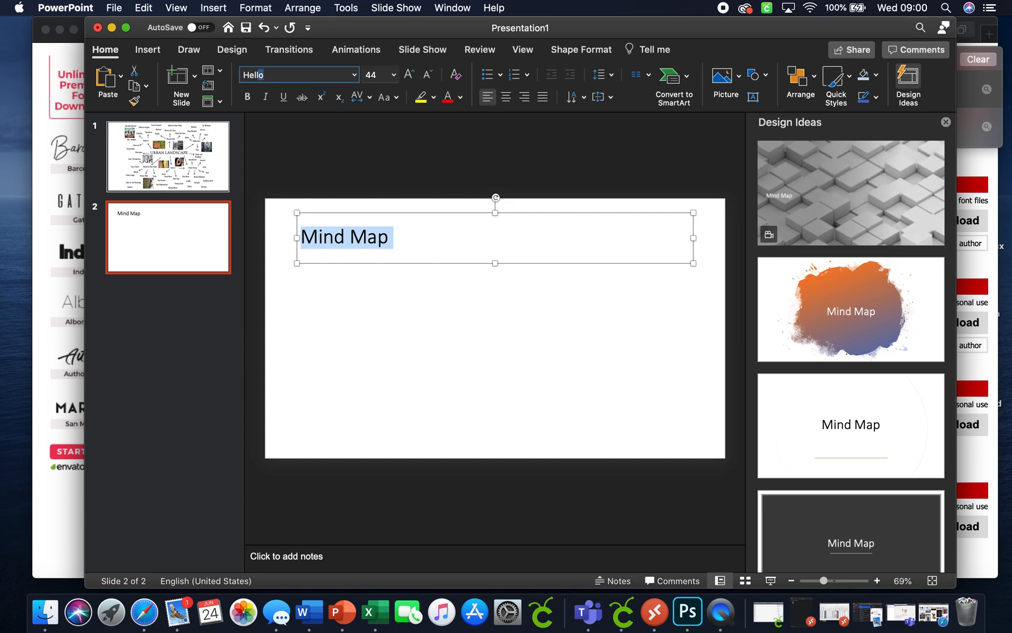
key(Return)
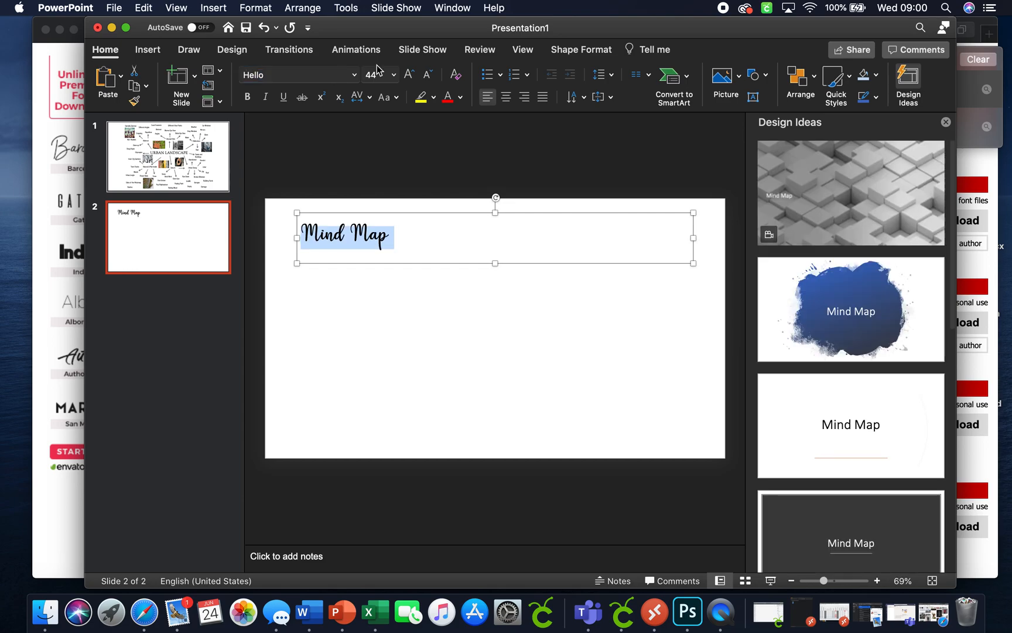
- Close the design suggestions and enlarge the "Mind Map" title text to size 72
click(945, 122)
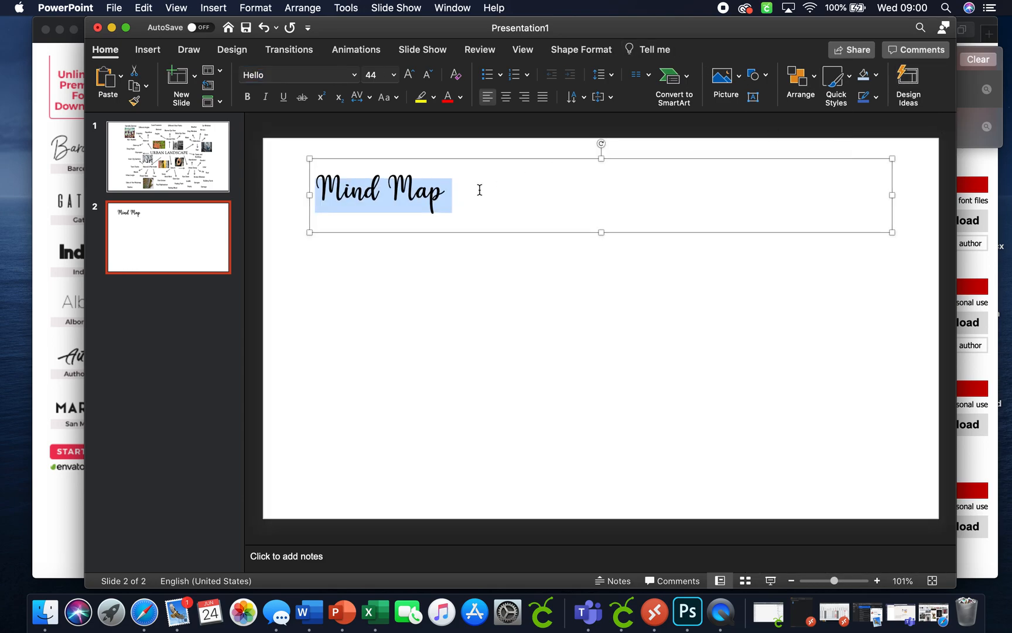
click(410, 75)
click(410, 75)
click(410, 75)
click(410, 75)
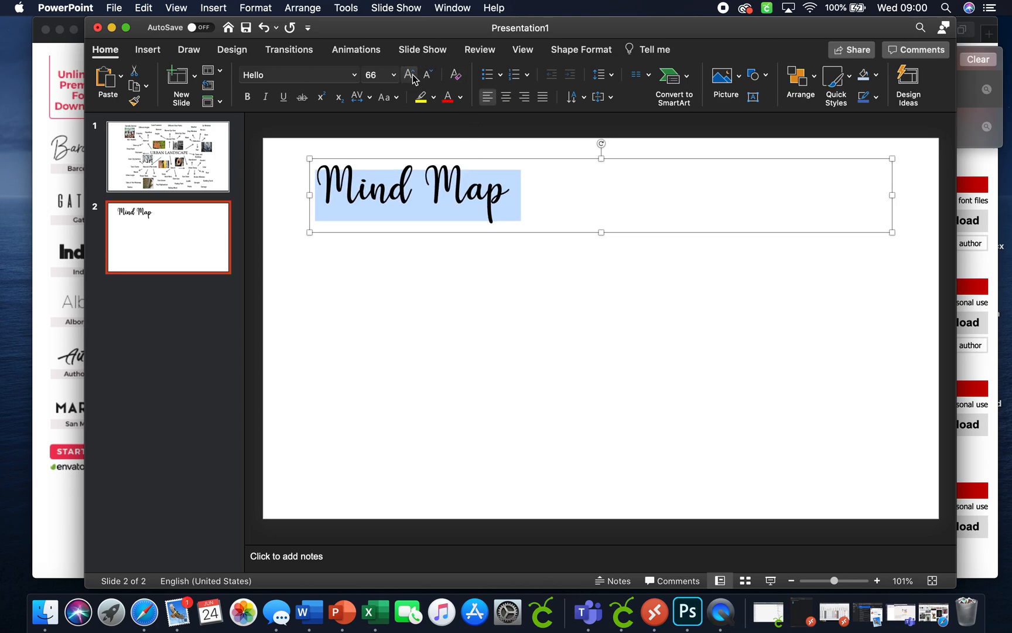
click(410, 75)
- Narrow the "Mind Map" title box to fit its text and place it near the centre of the slide
drag(568, 233, 547, 334)
drag(878, 297, 518, 293)
drag(436, 334, 636, 352)
click(622, 384)
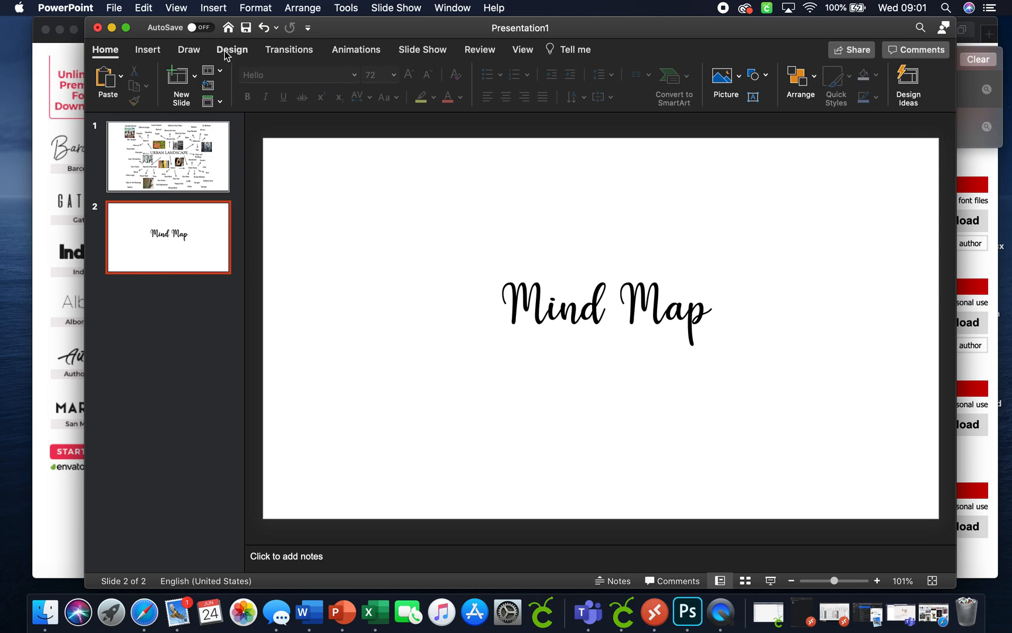
- Draw a straight arrow about 2.2 cm high and 2.4 cm wide, pointing diagonally up and away from the end of the "Mind Map" title
click(147, 50)
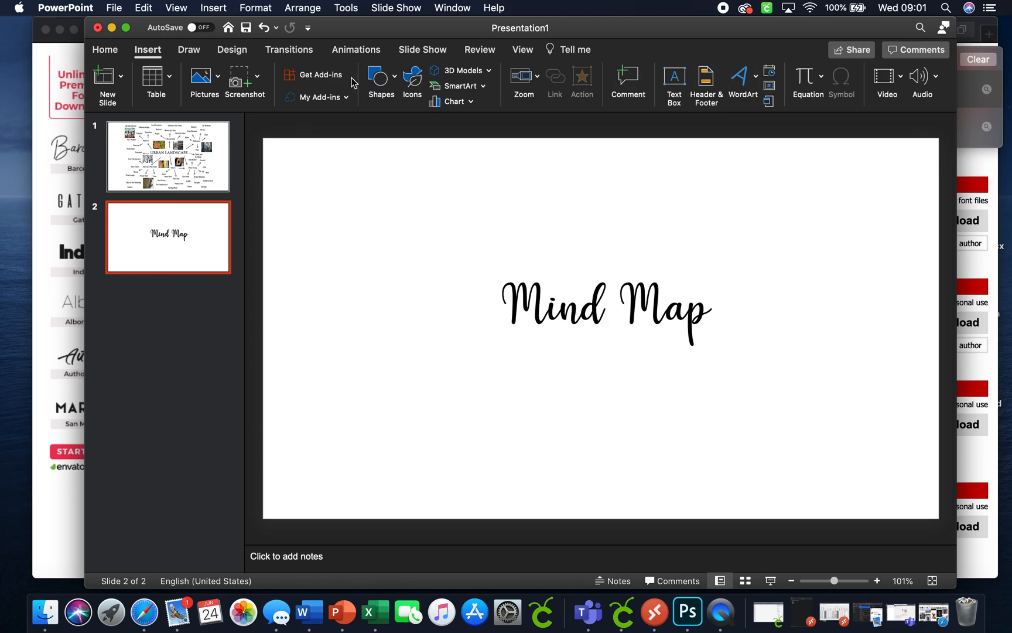
click(394, 88)
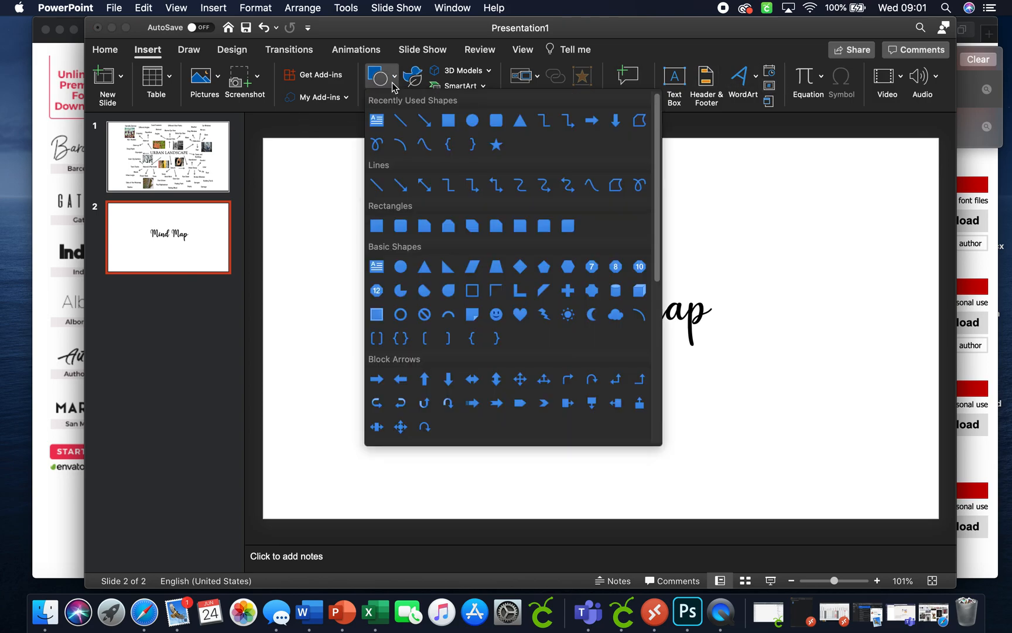
click(424, 120)
mouse_move(723, 285)
mouse_down()
mouse_move(879, 167)
mouse_move(759, 263)
mouse_move(728, 237)
mouse_move(768, 235)
mouse_move(773, 244)
mouse_move(755, 268)
mouse_up()
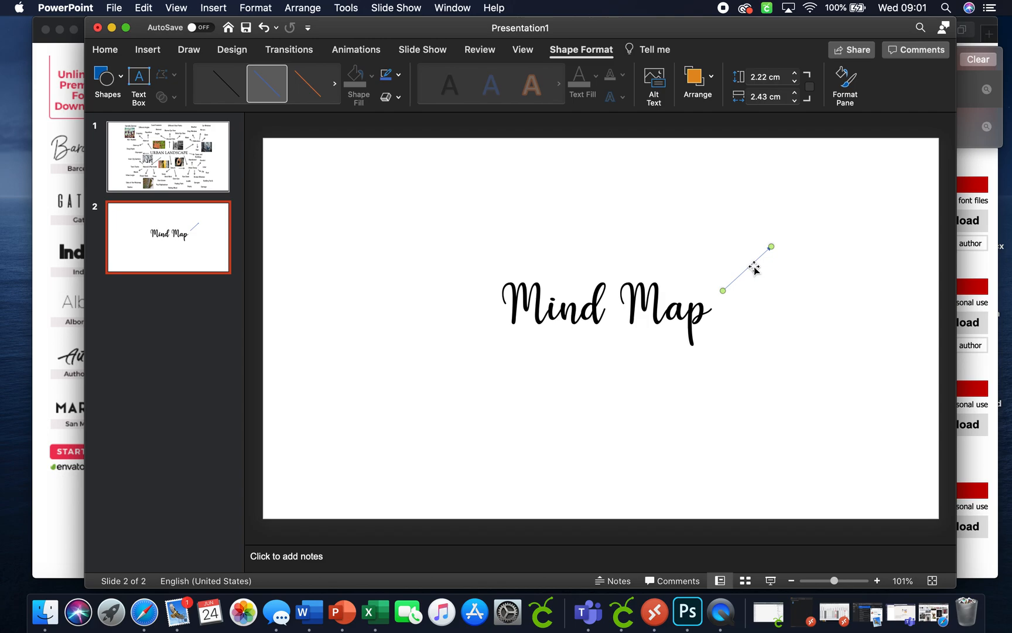
mouse_move(754, 269)
mouse_down()
mouse_move(737, 278)
mouse_move(753, 271)
mouse_up()
- Open the arrow's shape formatting and set its line colour to black
double_click(752, 265)
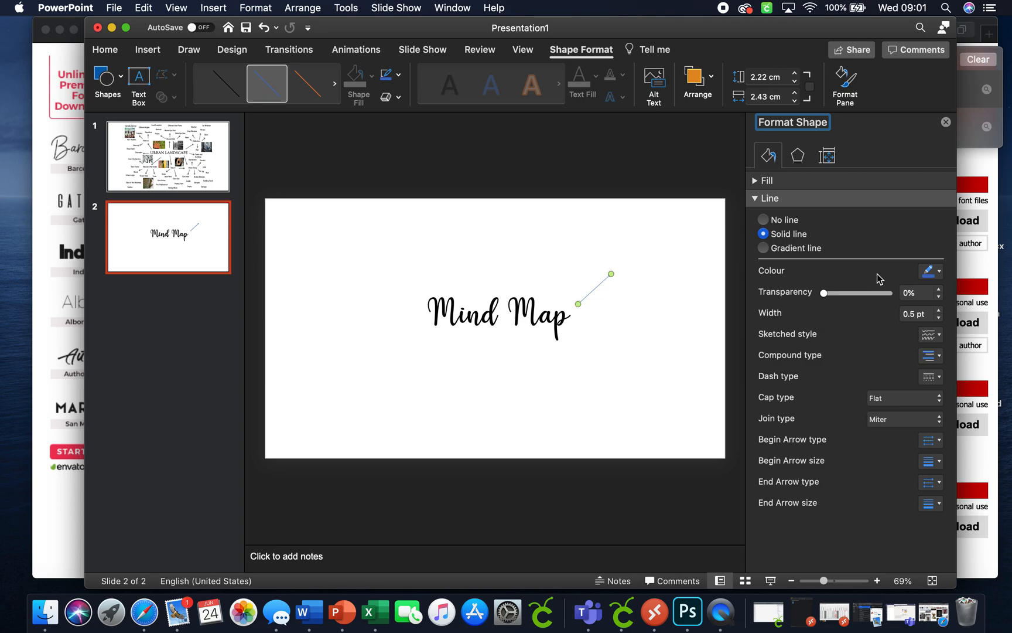
click(931, 271)
click(899, 310)
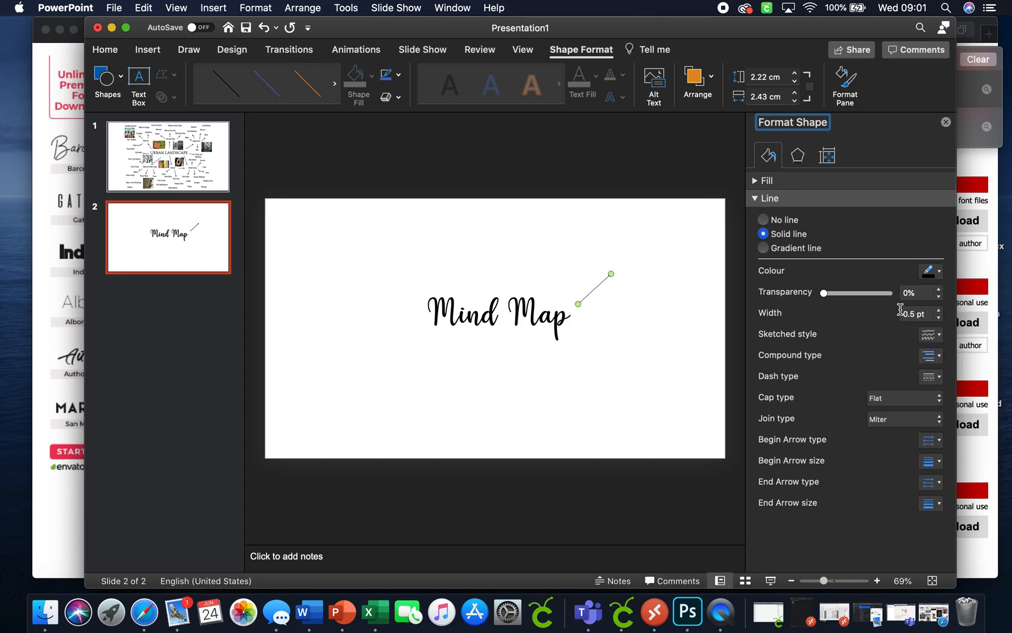
- Increase the arrow's line width to 3.25 pt and close the formatting options
click(940, 311)
click(940, 311)
click(940, 311)
click(940, 311)
click(940, 311)
click(940, 311)
click(939, 311)
click(940, 311)
click(939, 312)
click(939, 311)
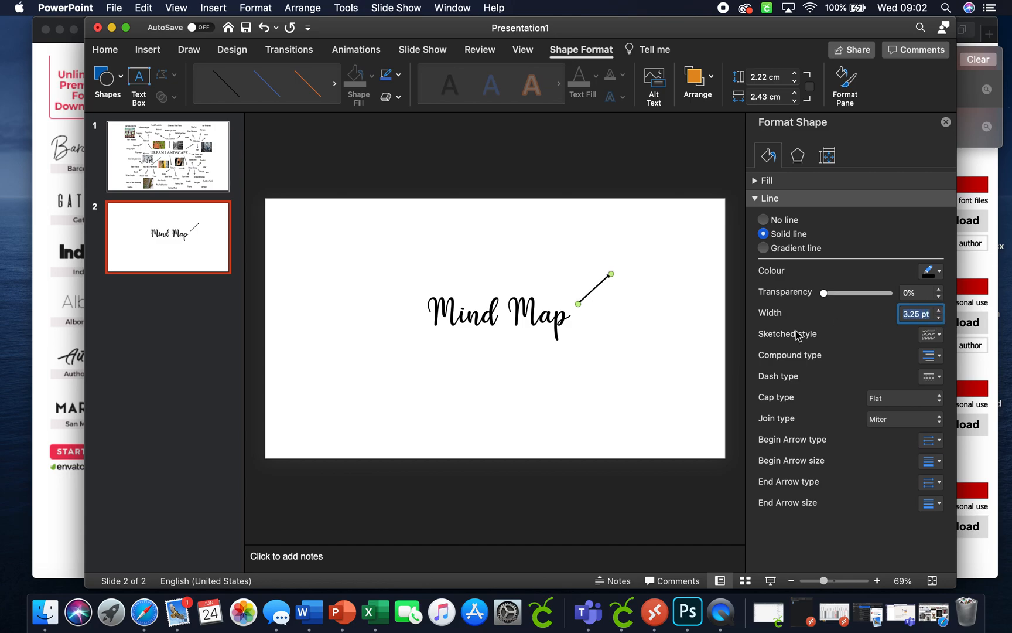
click(635, 350)
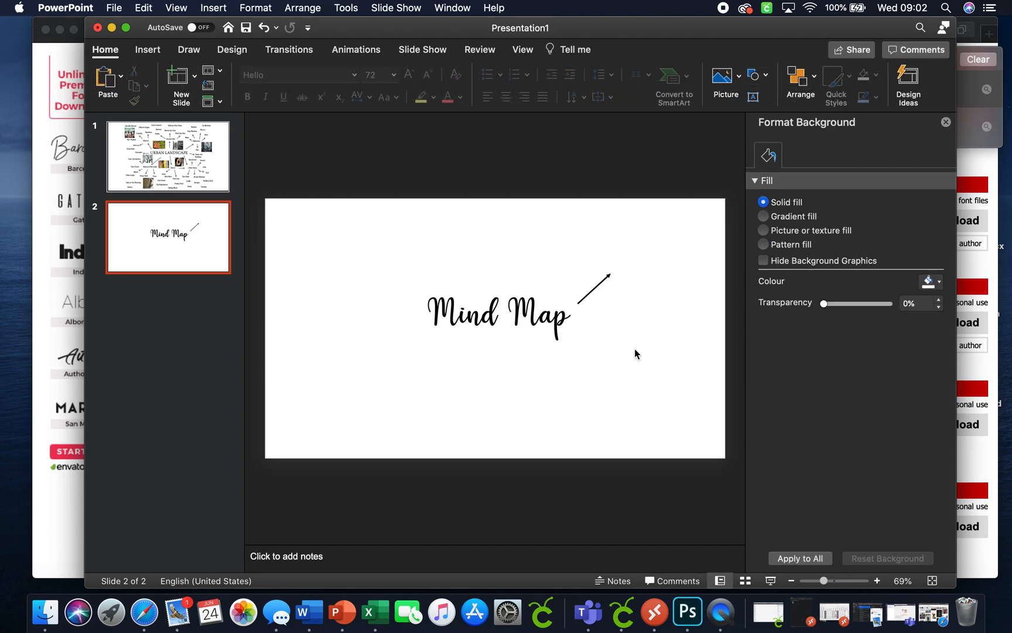
click(946, 122)
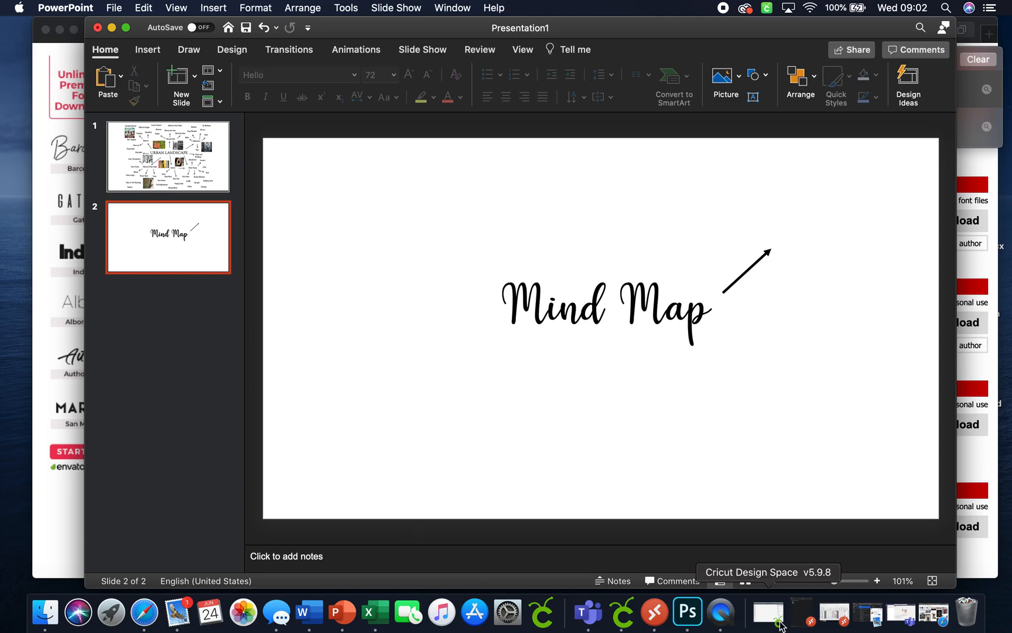
- Copy the Mind Map instruction slide, slide 8, from the recent presentation "Art help pack summer project" and close that presentation
click(115, 8)
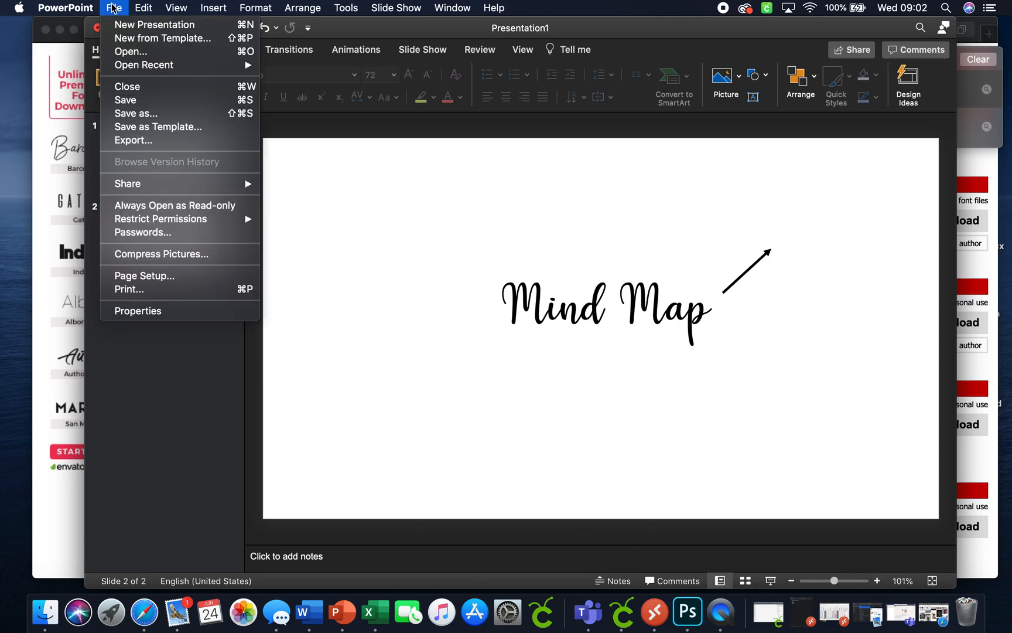
mouse_move(141, 66)
click(338, 66)
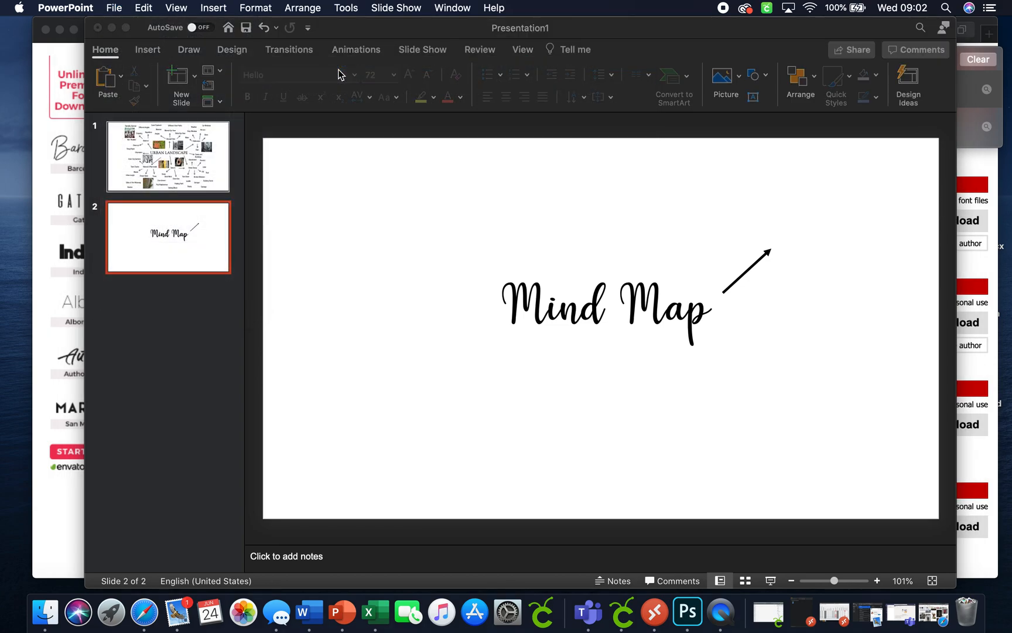
scroll(90, 427, down, 12)
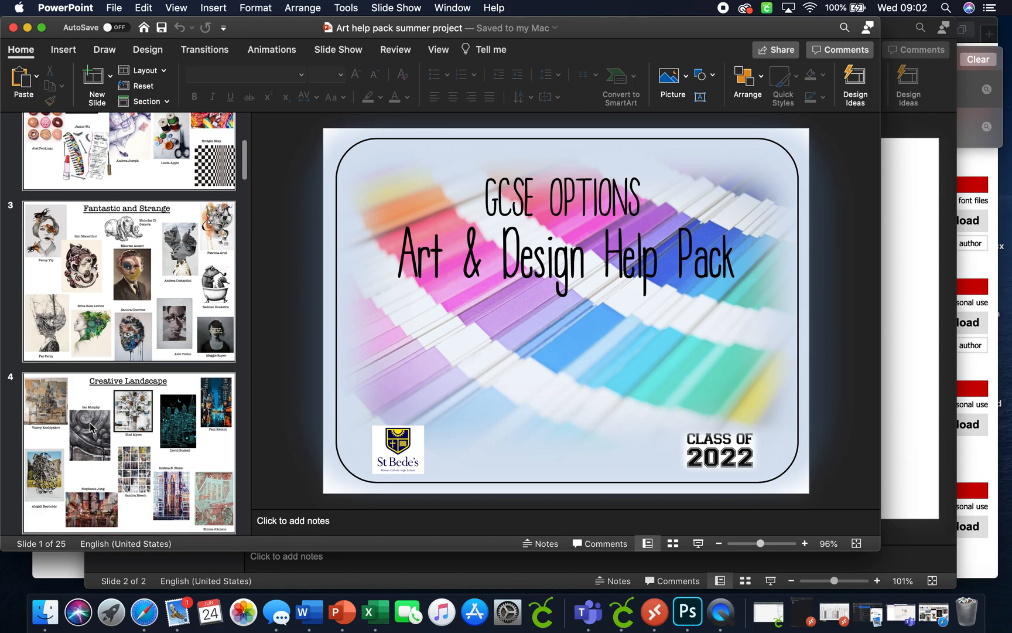
scroll(107, 359, down, 8)
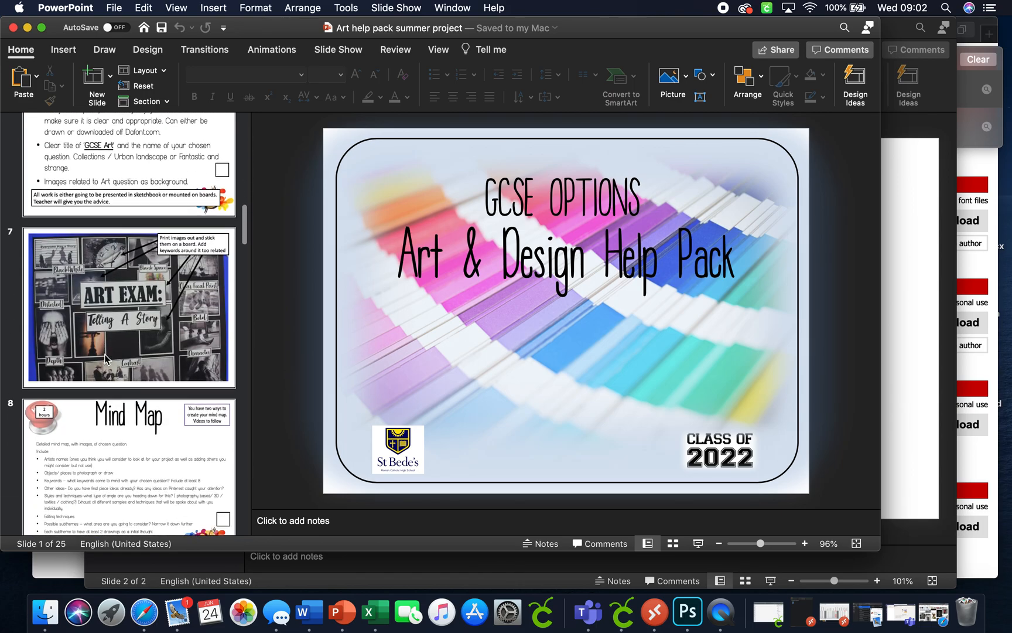
click(108, 296)
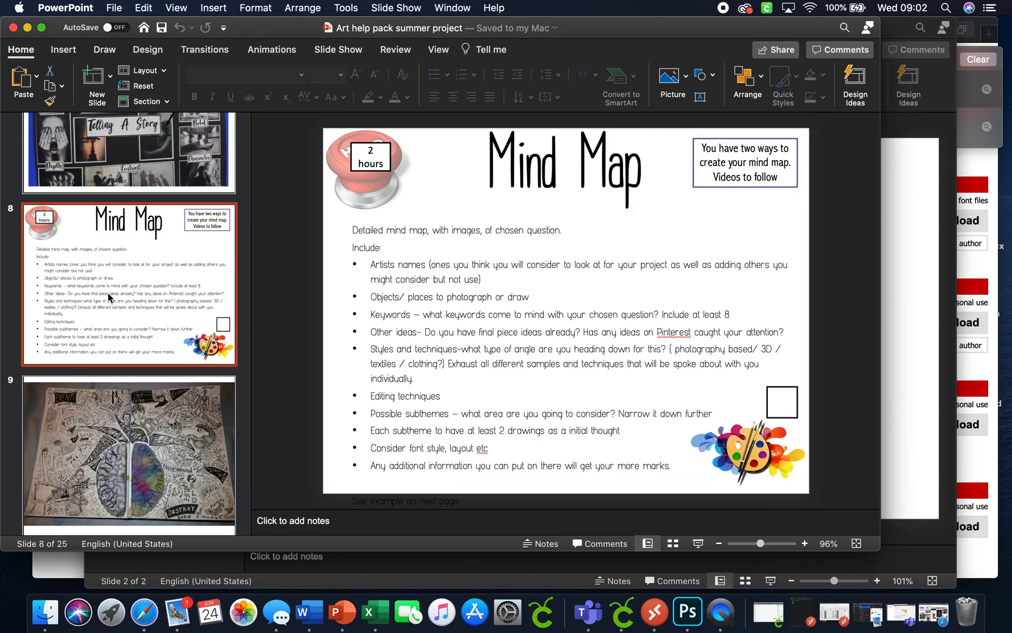
click(13, 28)
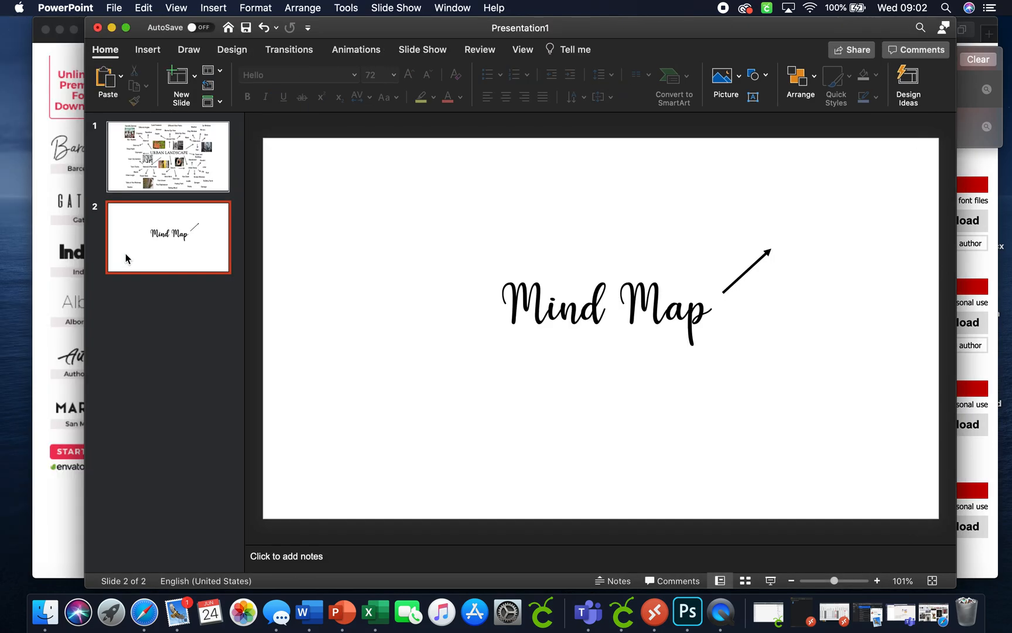
- Paste the copied instruction slide between slides 1 and 2 and return to the slide with the title and arrow
click(133, 198)
key(super+v)
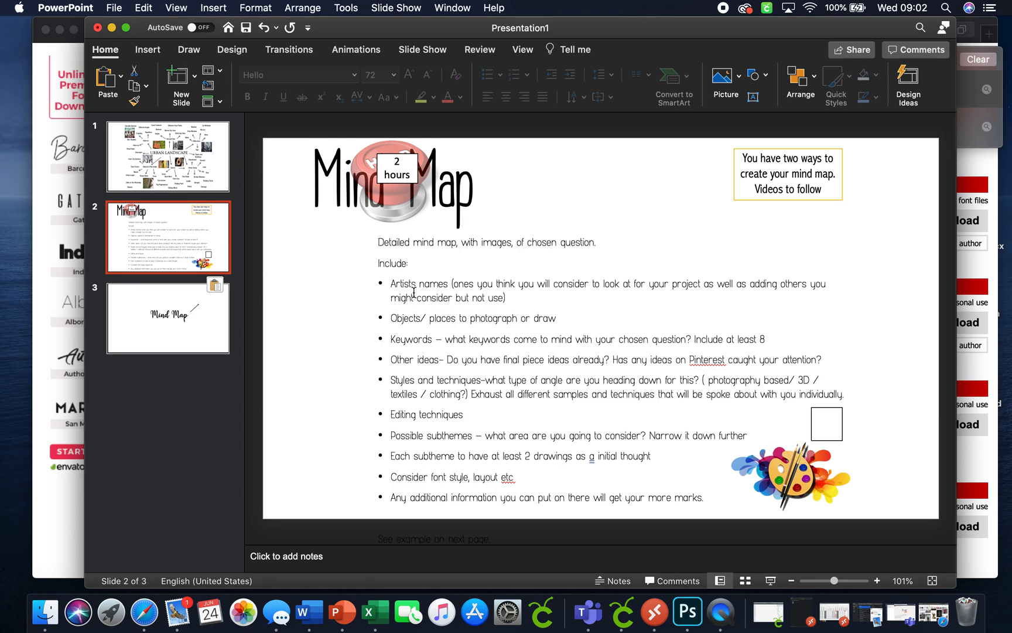
click(167, 303)
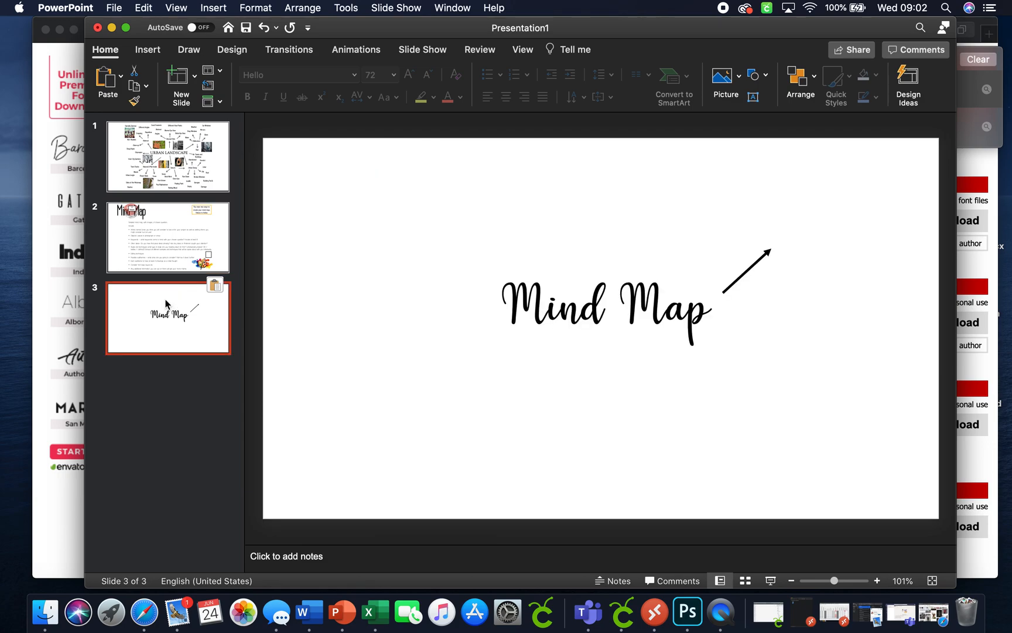
- Switch to Safari, go to pinterest.co.uk and dismiss the daily ideas prompt
click(59, 482)
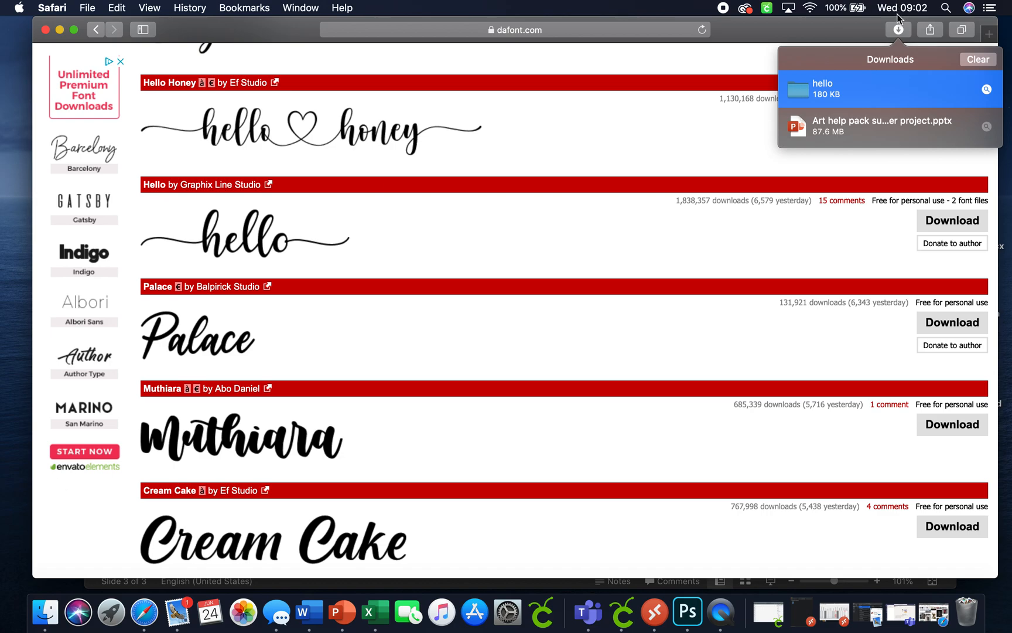
click(897, 26)
click(547, 30)
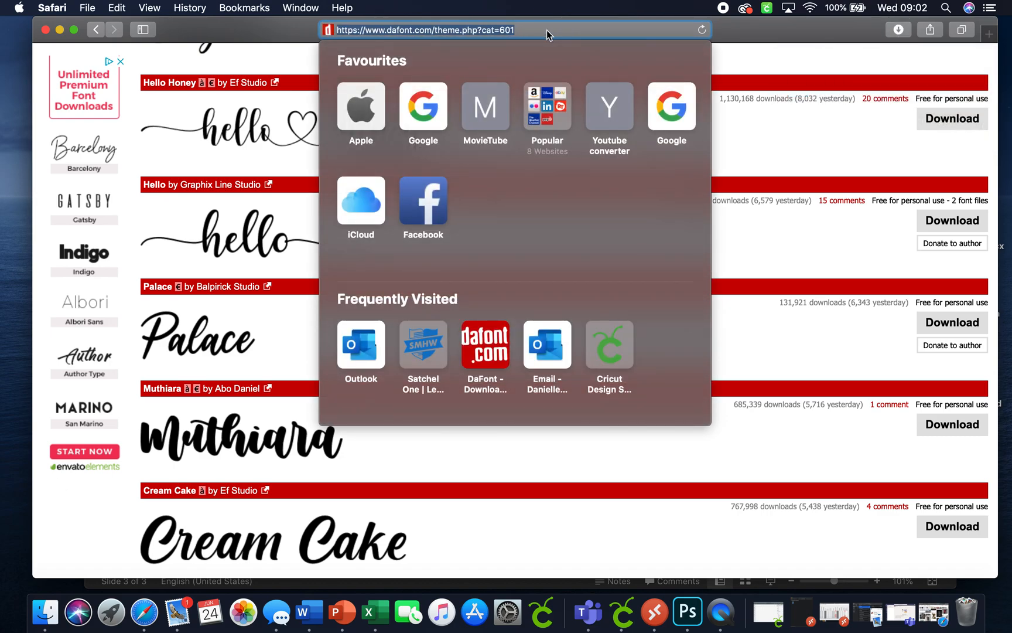
text(pinterest.co.uk)
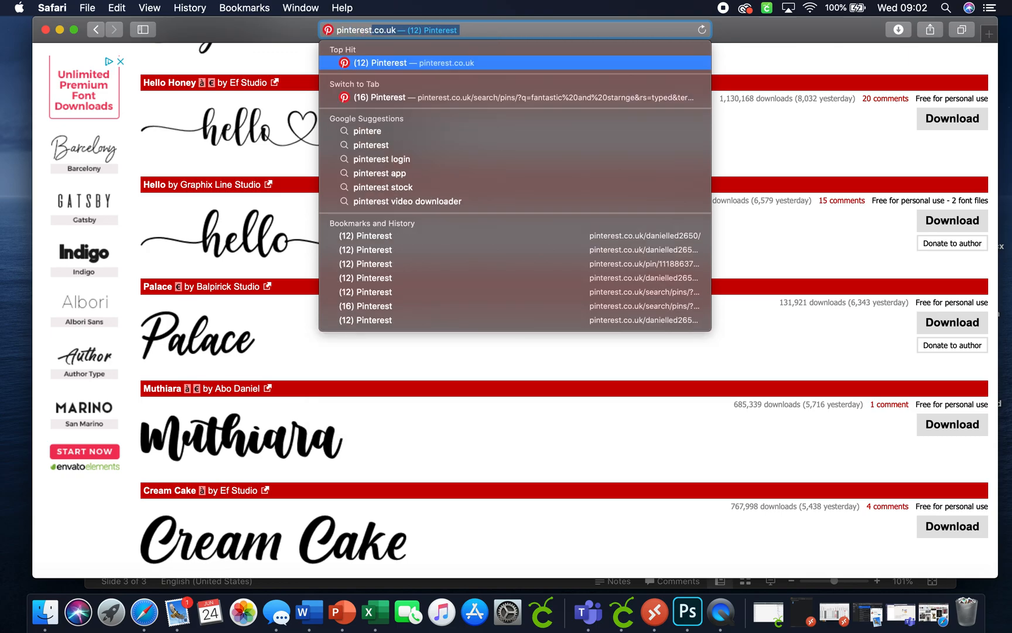
key(Return)
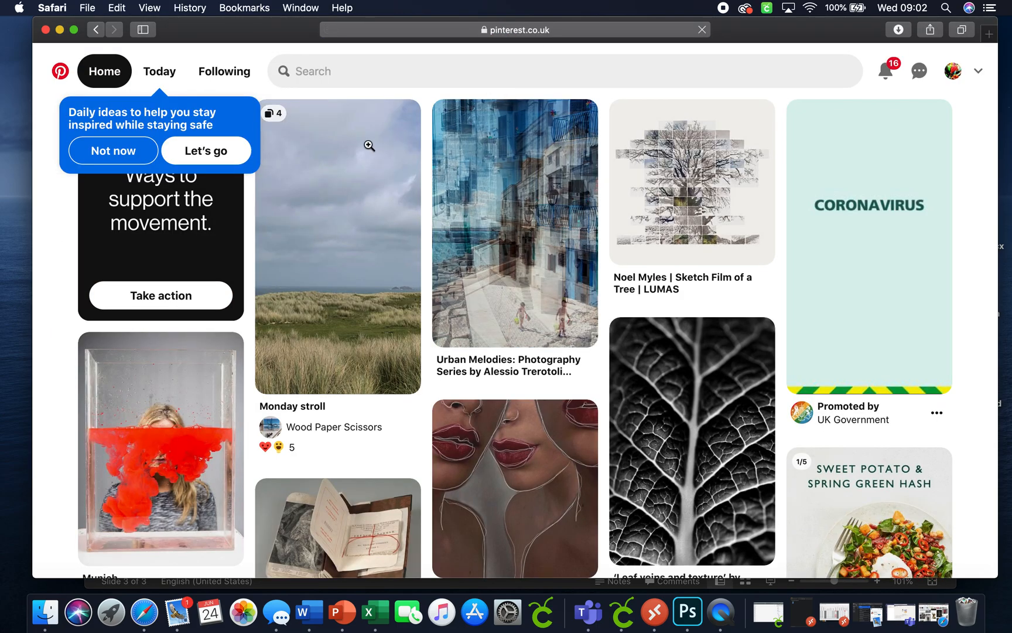
click(85, 155)
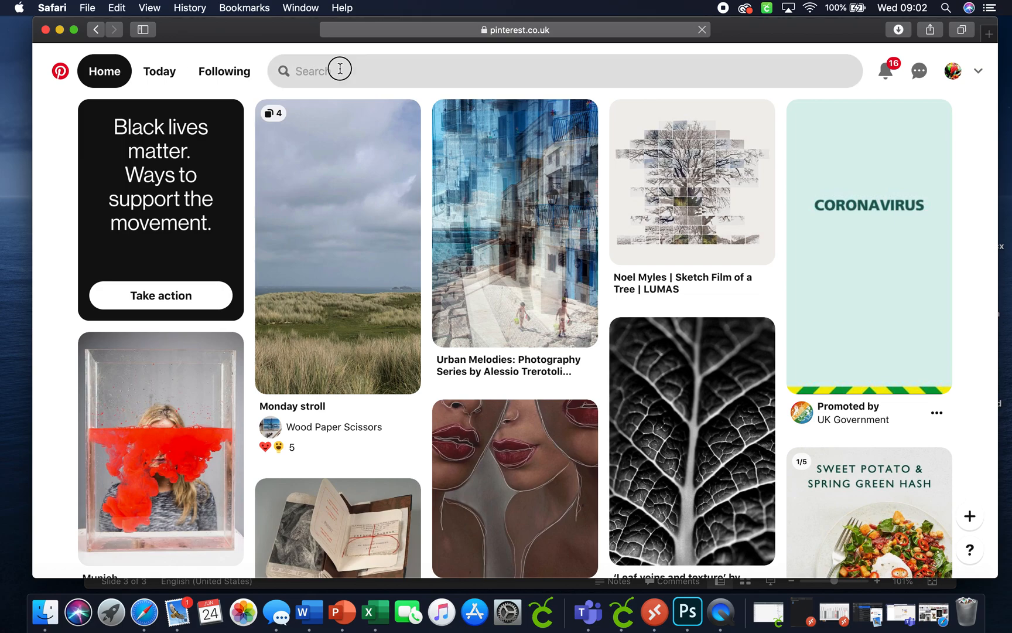
- Search Pinterest for "collections artwork" and browse the resulting pins for ideas
click(340, 68)
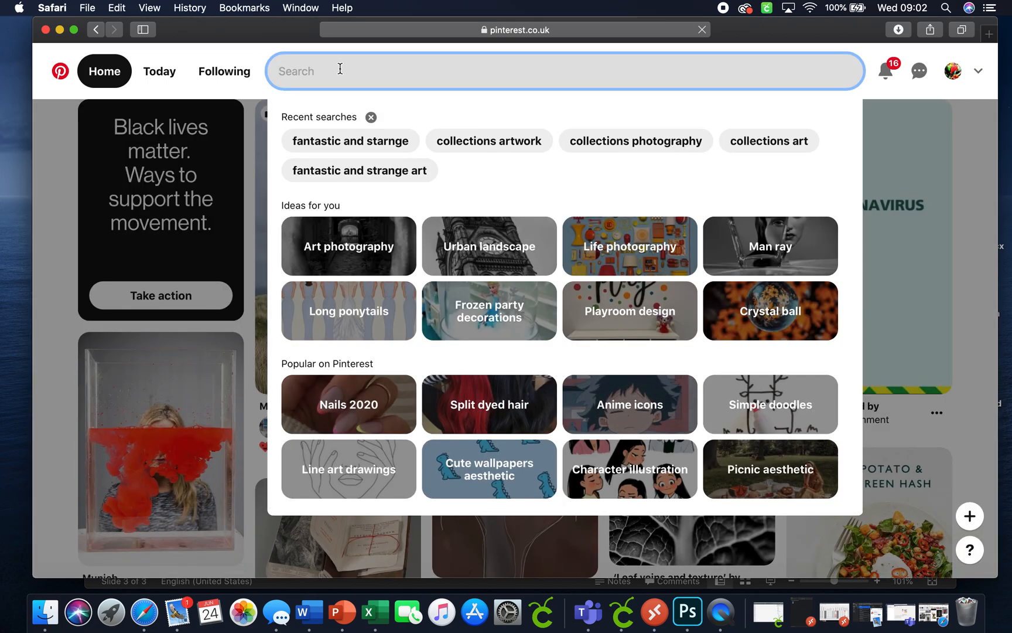
text(collections )
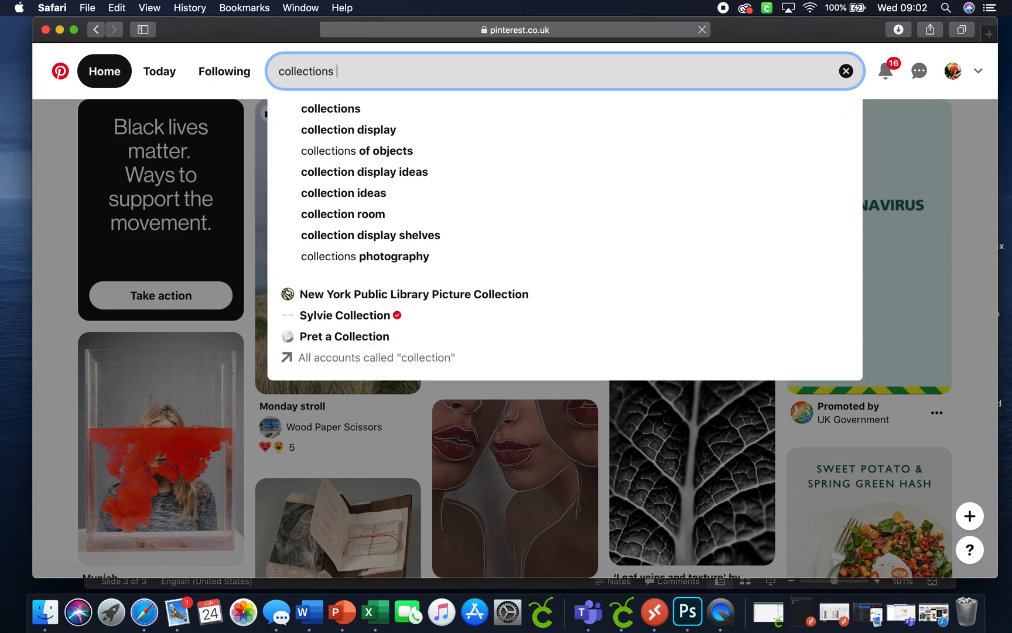
text(artwork)
key(Return)
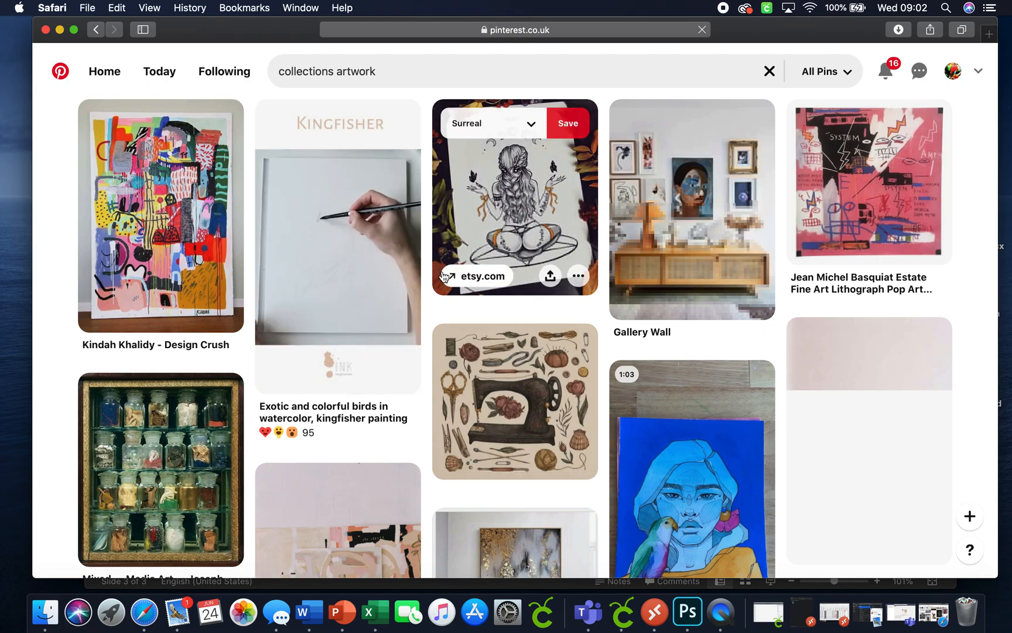
scroll(444, 276, down, 4)
scroll(443, 276, down, 6)
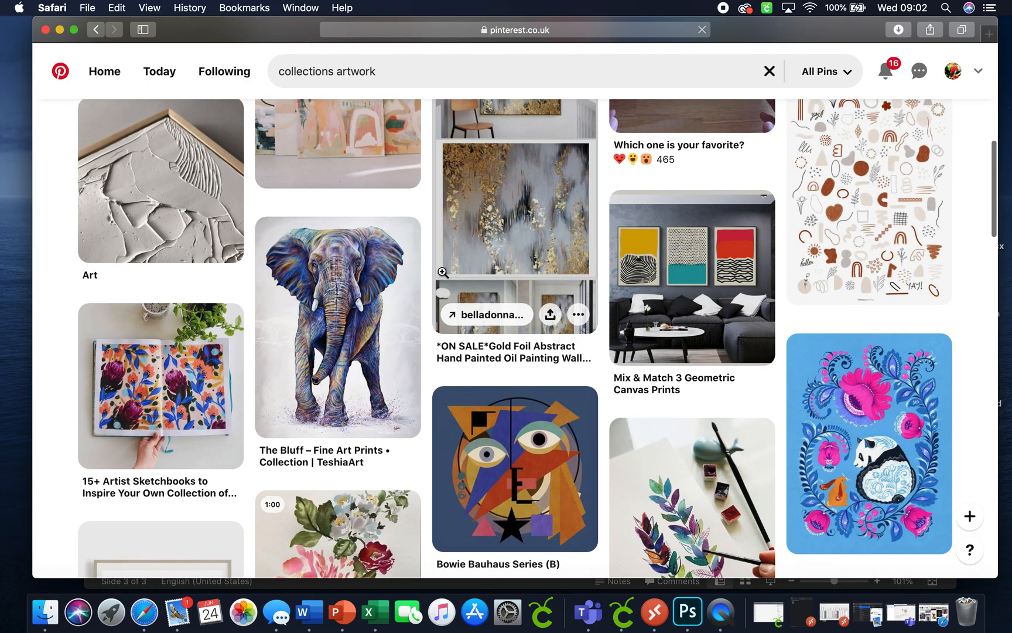
scroll(483, 375, down, 4)
scroll(483, 376, down, 4)
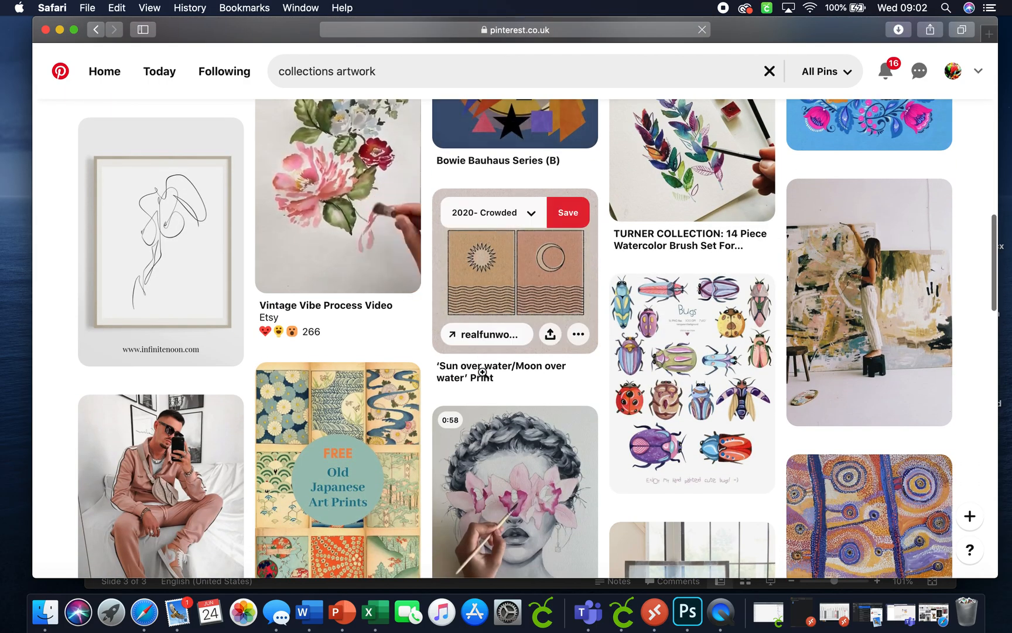
scroll(483, 374, up, 4)
scroll(483, 373, up, 4)
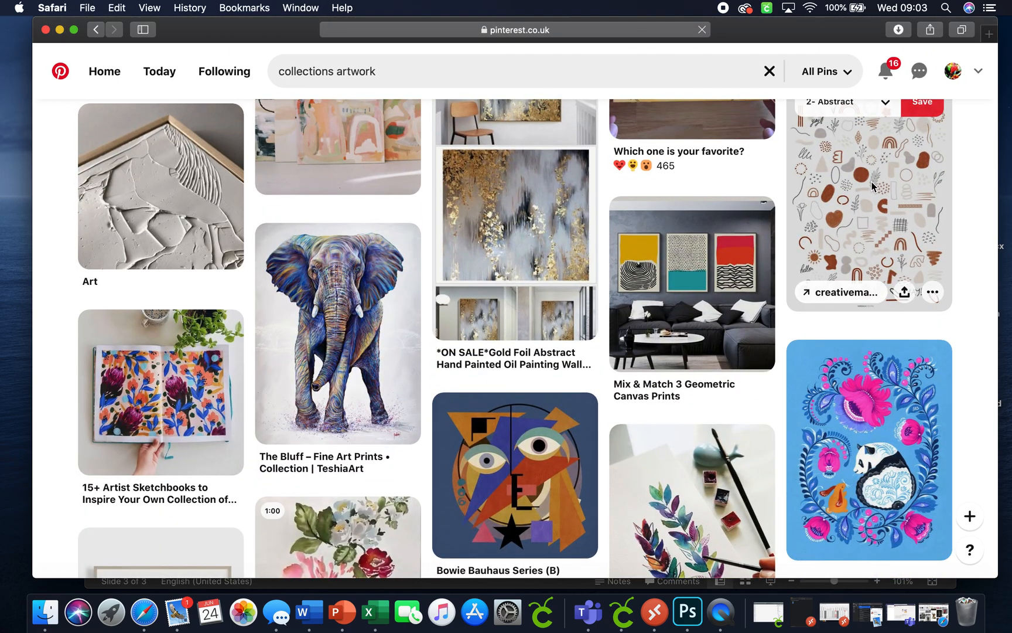
- Open the Creative Market pin of hand-painted abstract shapes and look through the similar pins below it
click(872, 182)
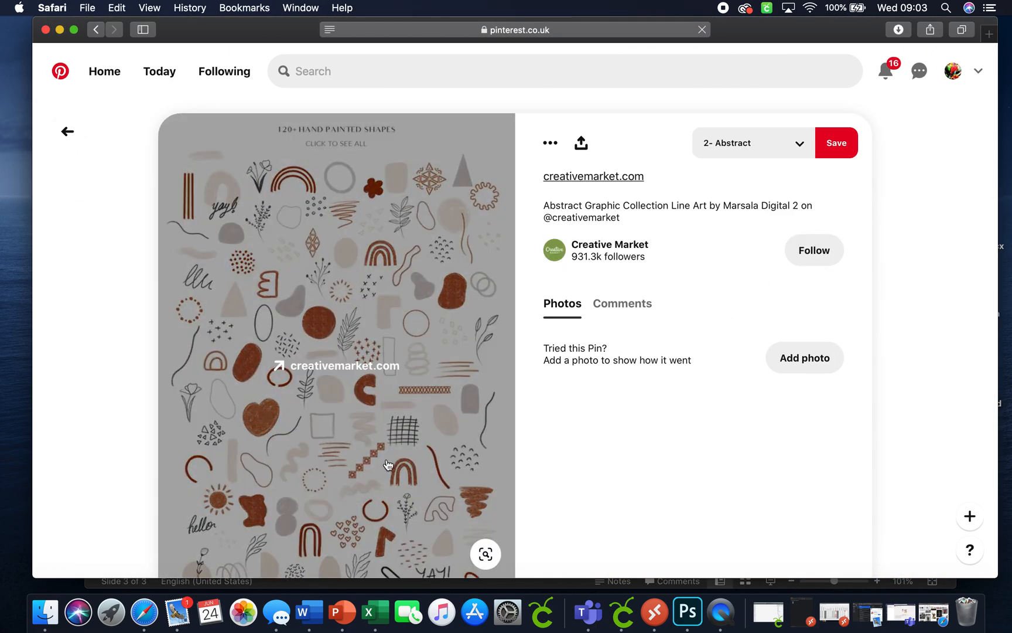
scroll(387, 461, down, 5)
scroll(386, 463, down, 3)
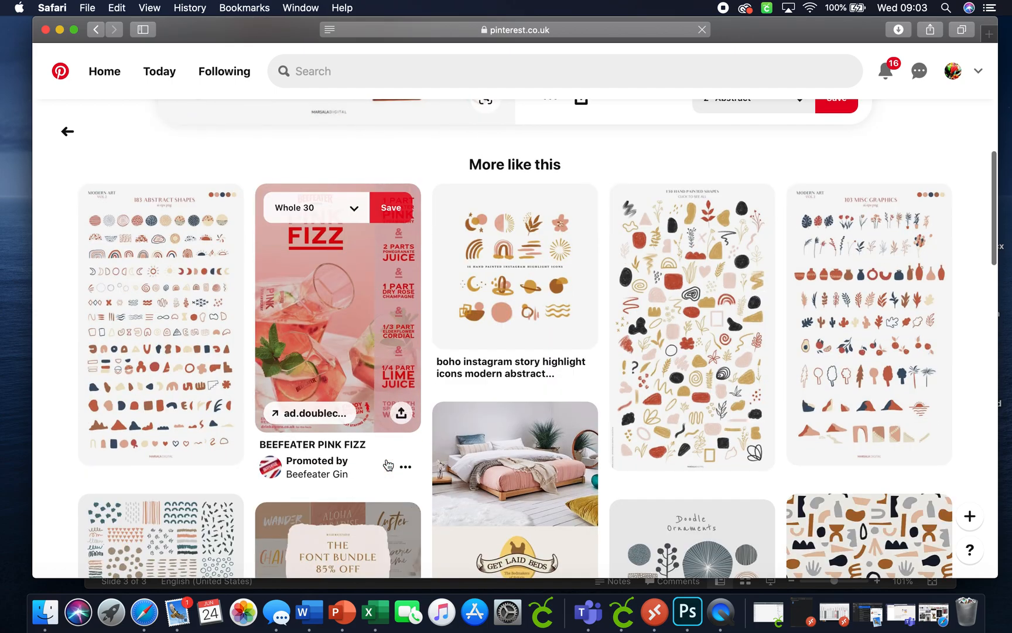
scroll(387, 463, down, 4)
scroll(387, 465, down, 3)
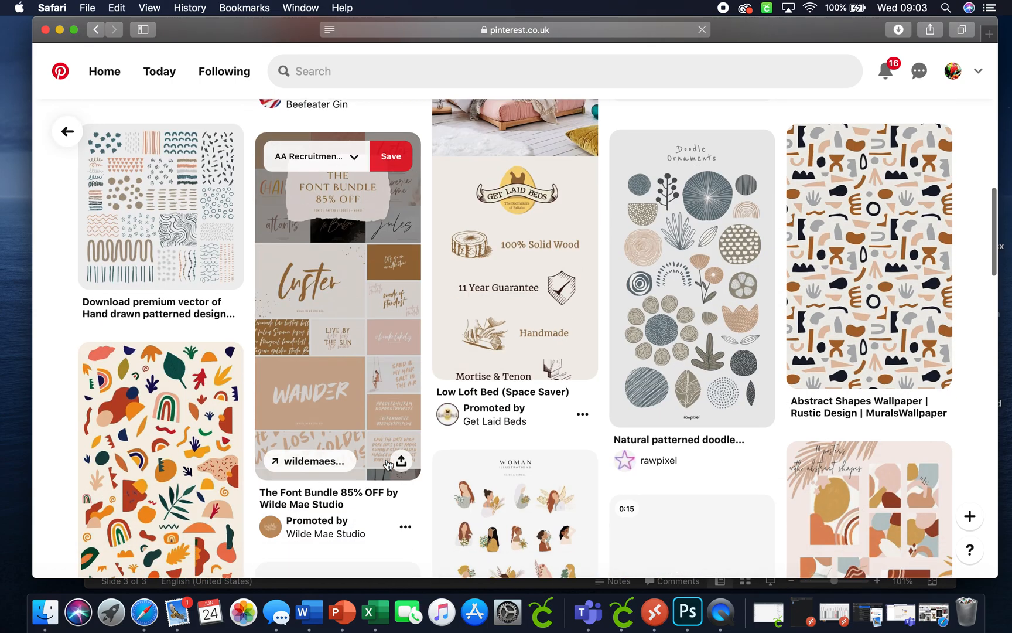
- Search Google Images for "collections artwork style" in a new browser tab
click(990, 33)
click(410, 131)
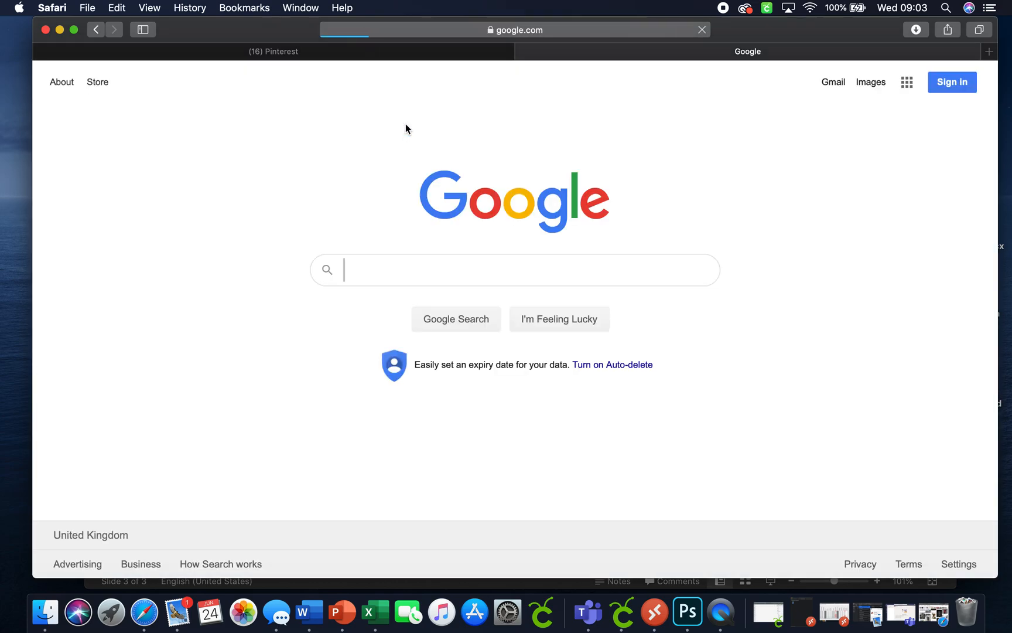
text(c)
key(BackSpace)
text(colectio)
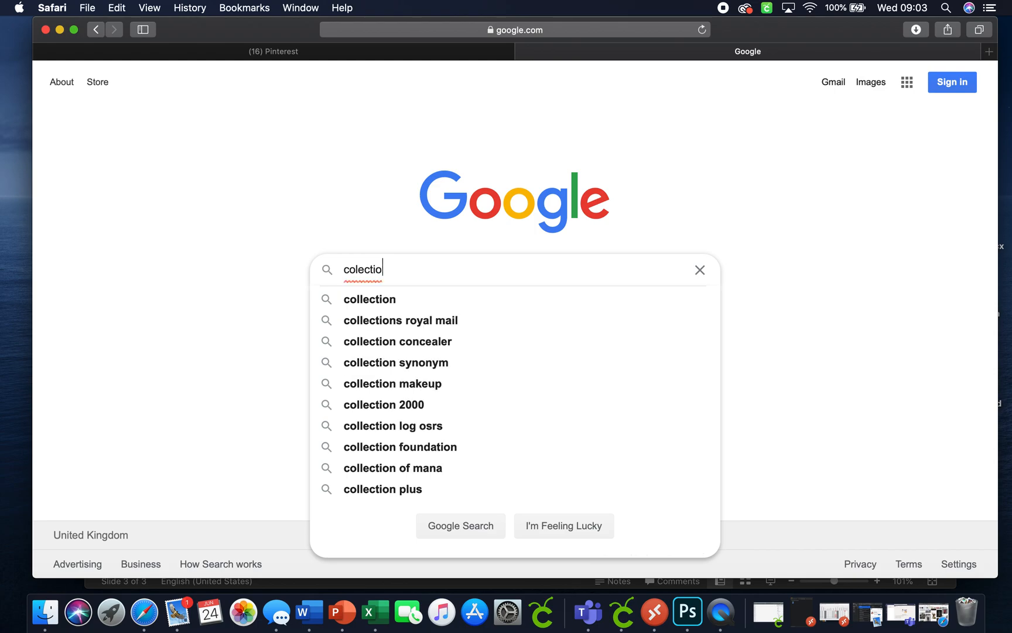
text(ns artwork style)
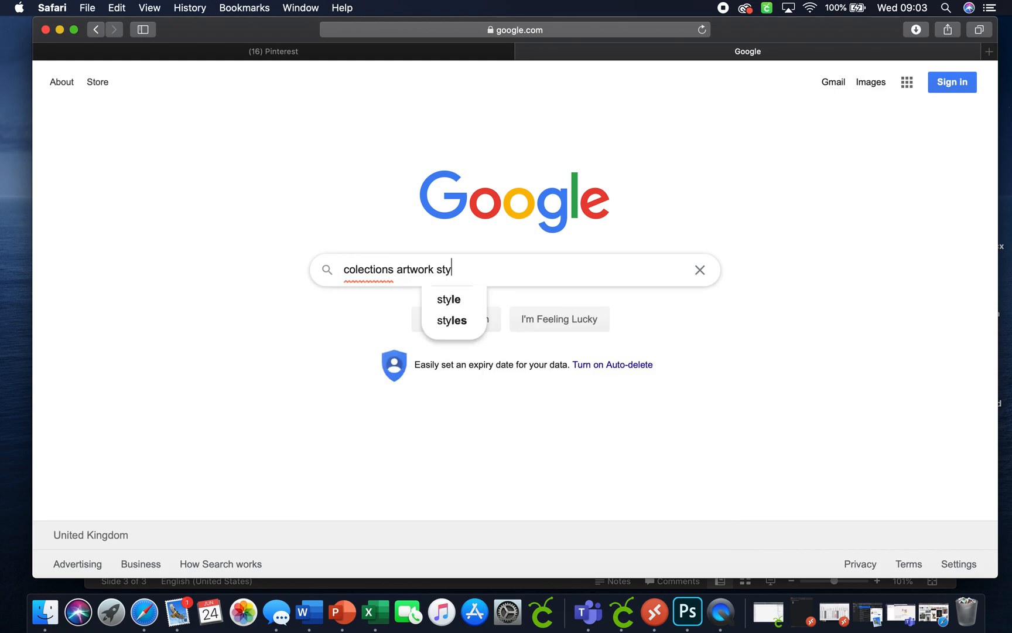
key(Return)
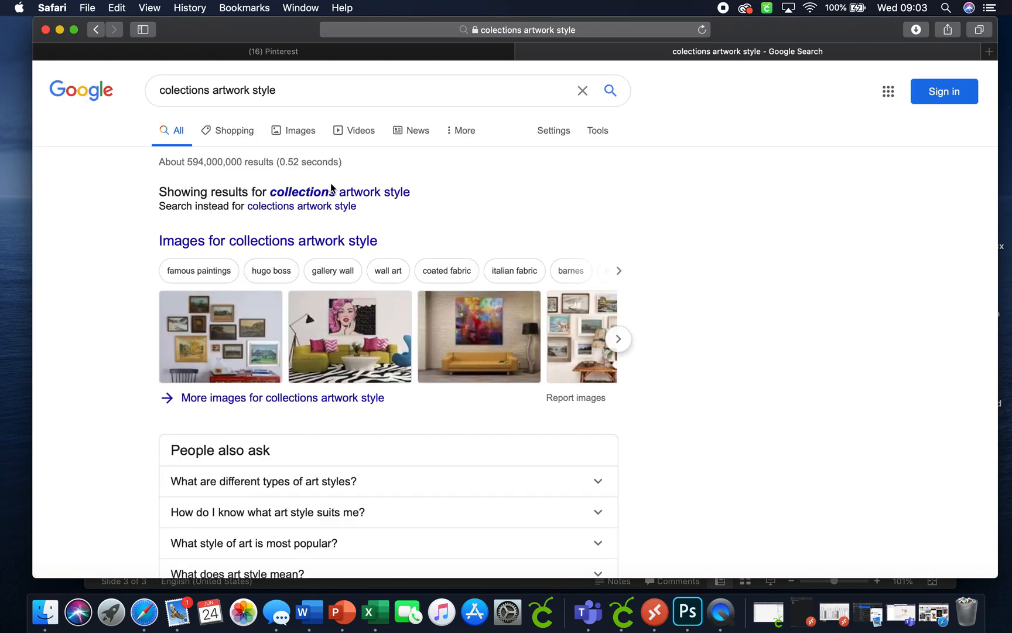
click(319, 193)
click(291, 131)
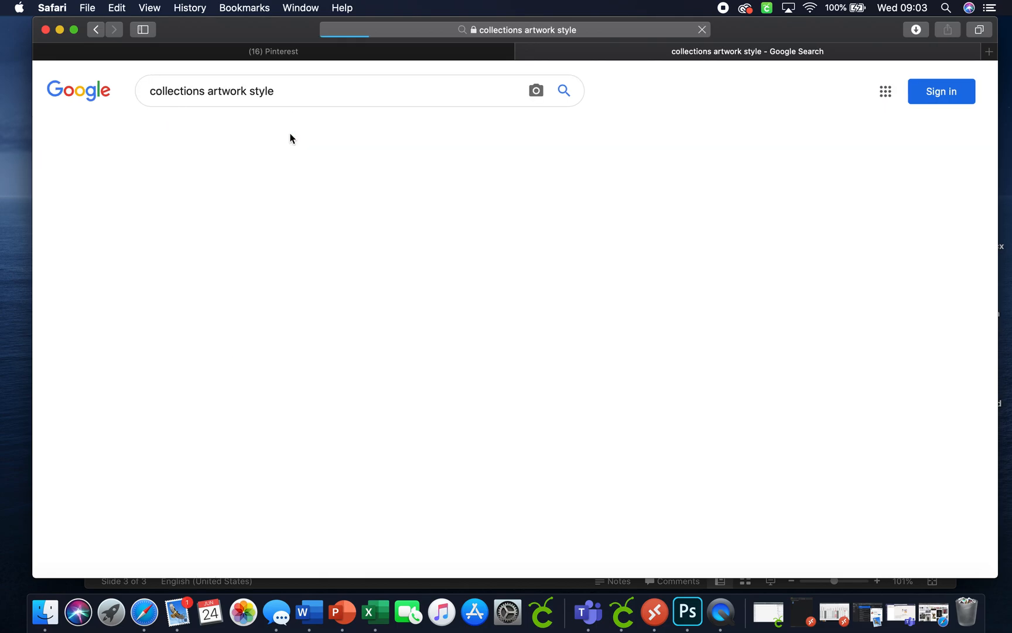
- Browse the image results for "collections artwork style", including the Affordable Art Fair London image and its related images
scroll(385, 314, down, 4)
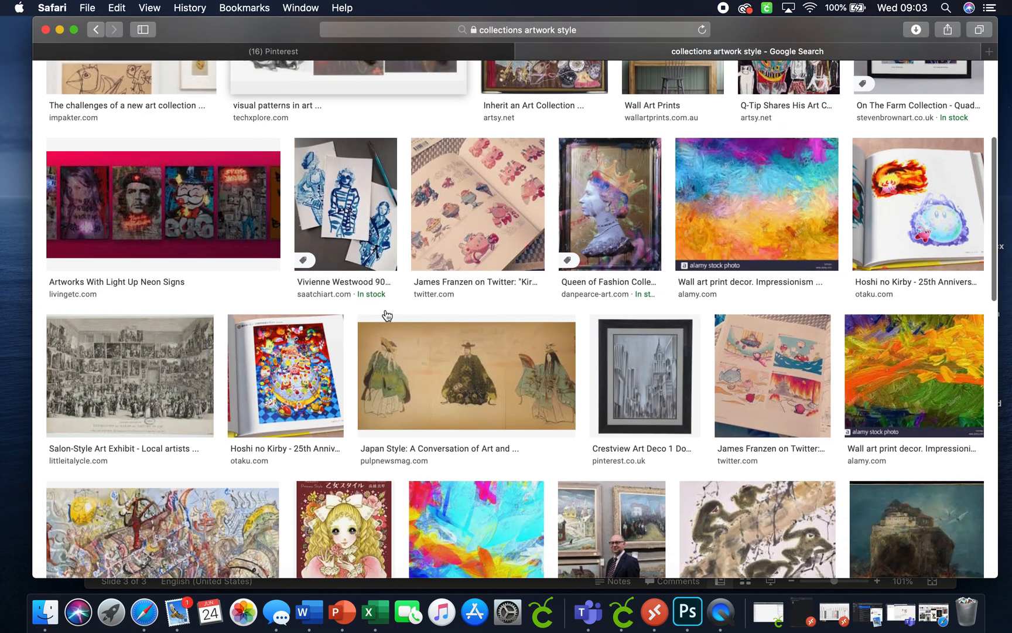
scroll(385, 311, down, 10)
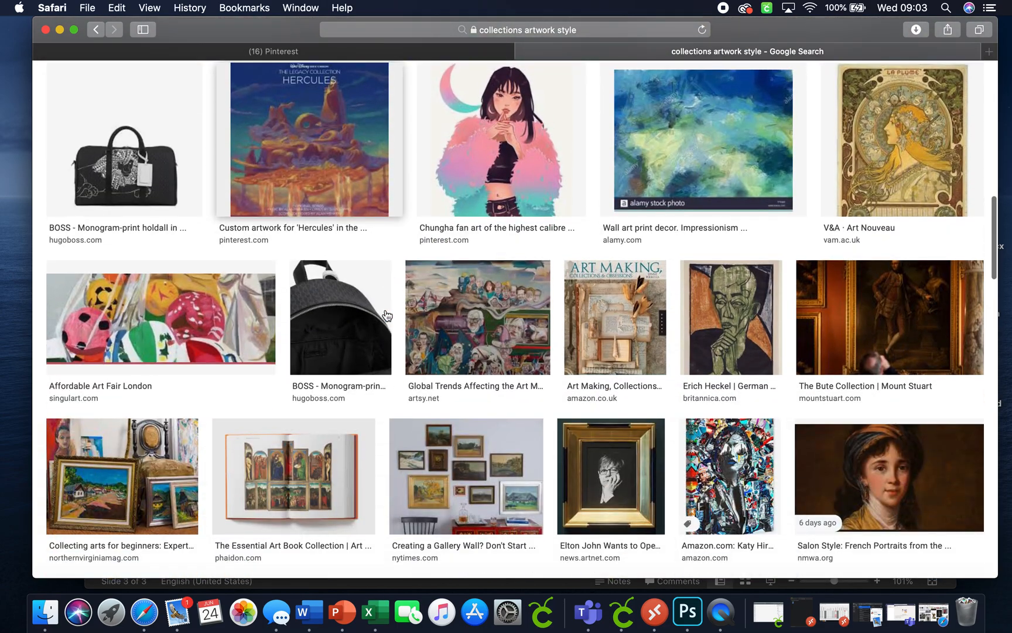
click(211, 321)
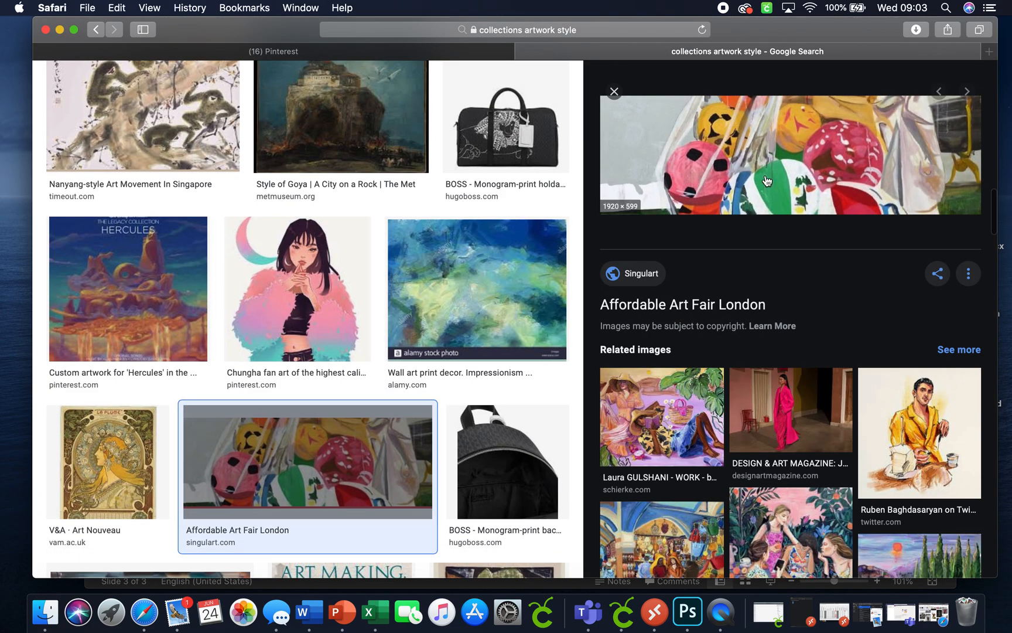
scroll(730, 344, down, 5)
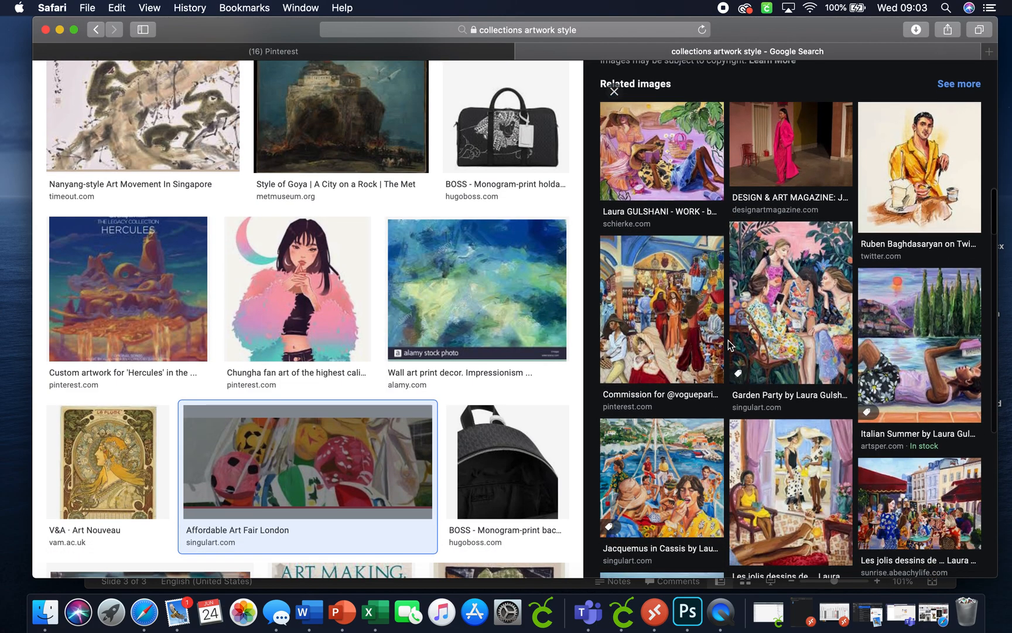
click(614, 91)
scroll(576, 263, down, 10)
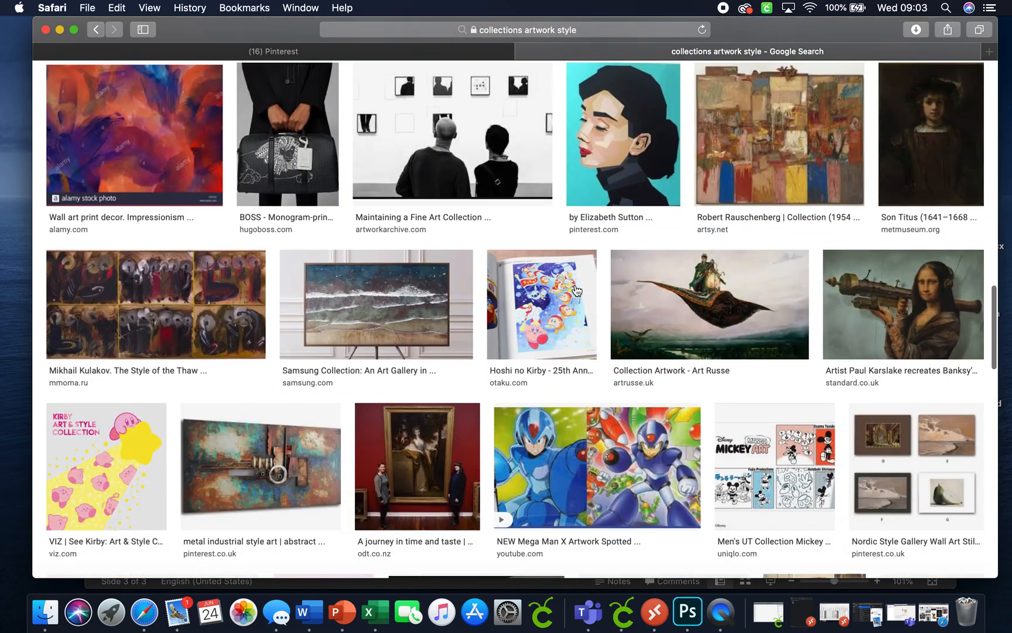
scroll(577, 288, down, 6)
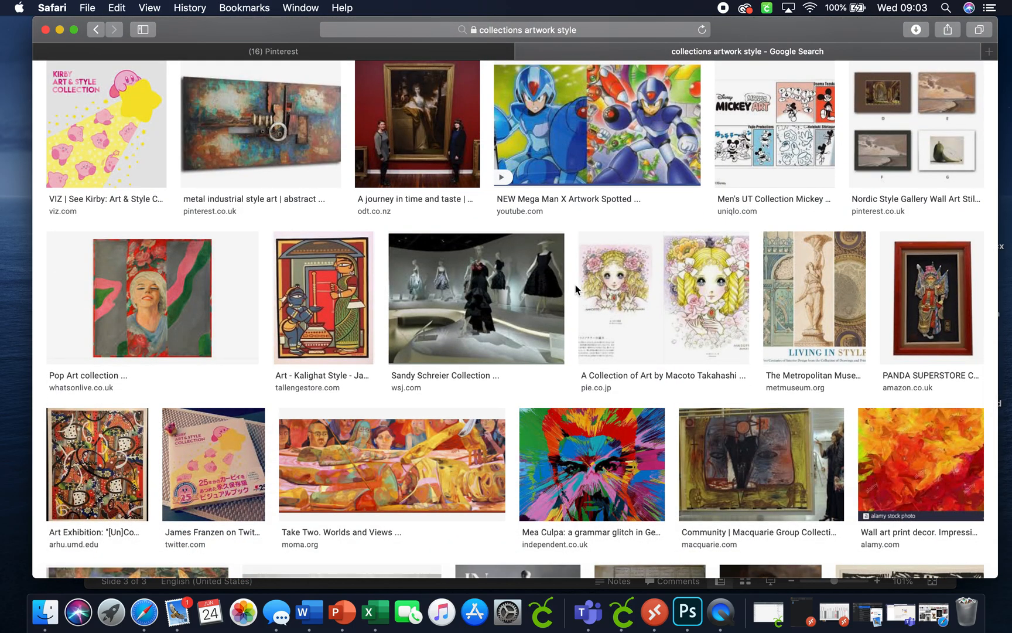
scroll(576, 288, down, 10)
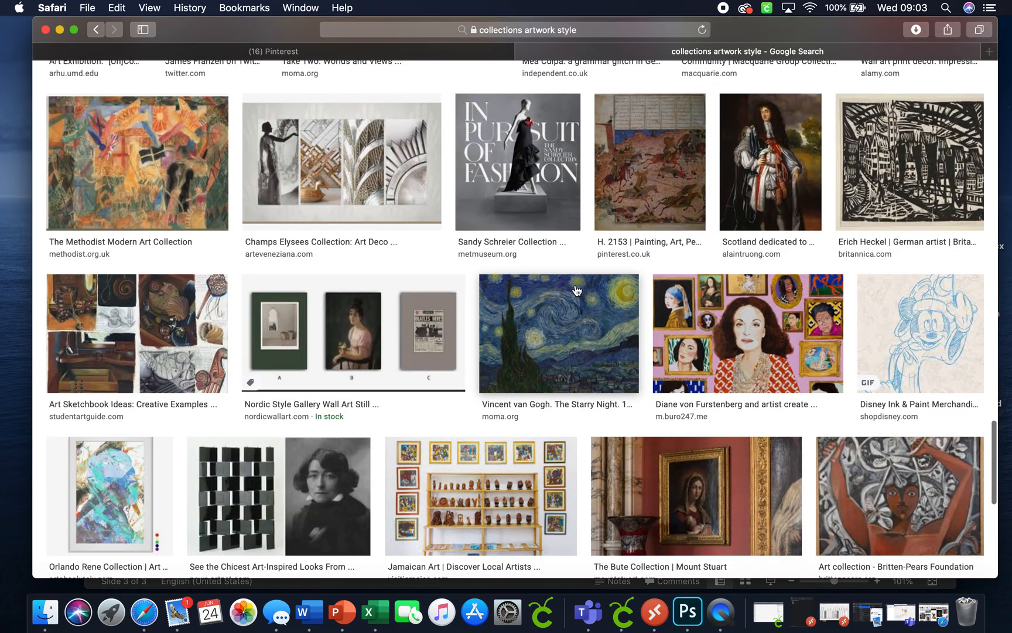
scroll(577, 290, down, 10)
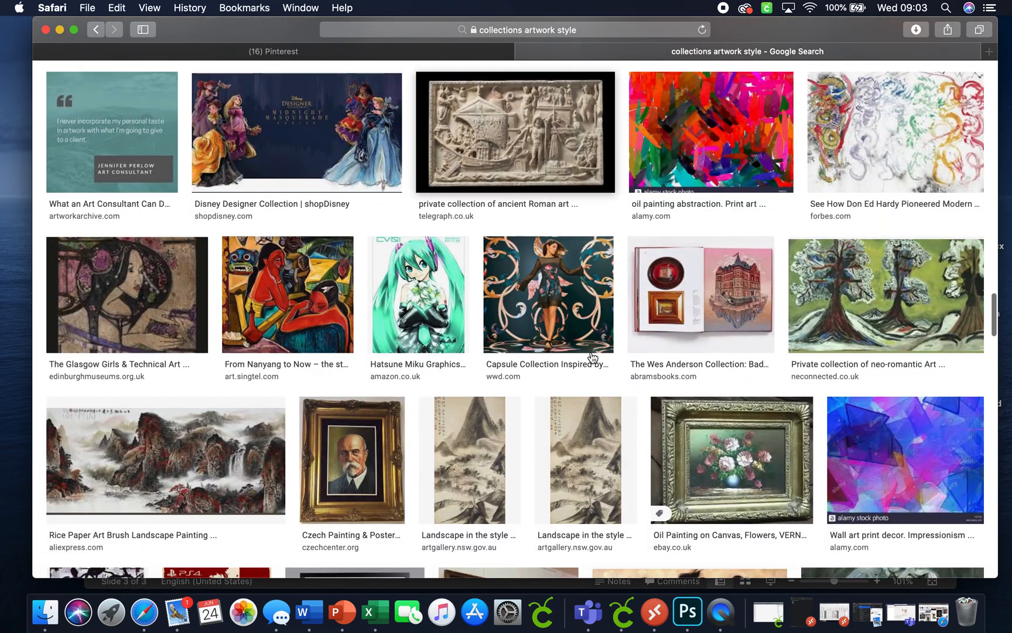
scroll(581, 388, down, 8)
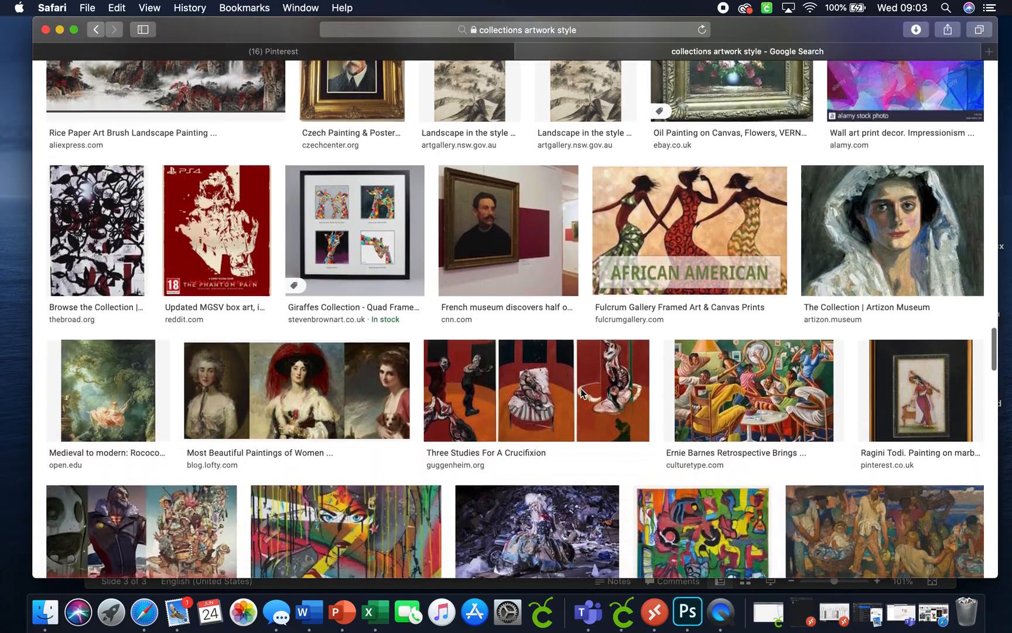
scroll(582, 392, up, 20)
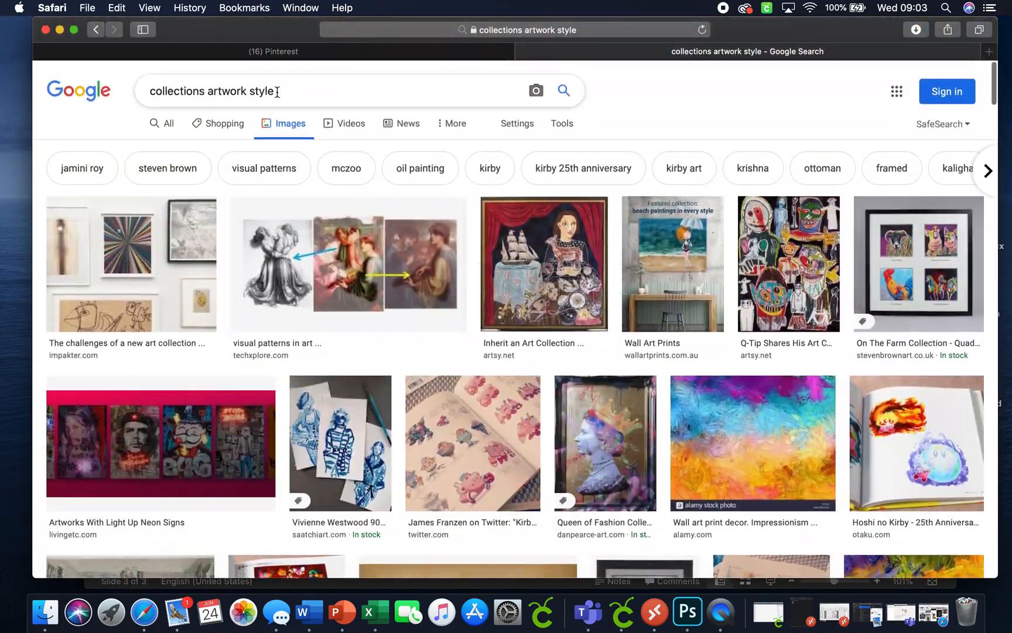
- Shorten the Google Images search to "collections art" and run it
click(289, 92)
key(BackSpace)
key(BackSpace)
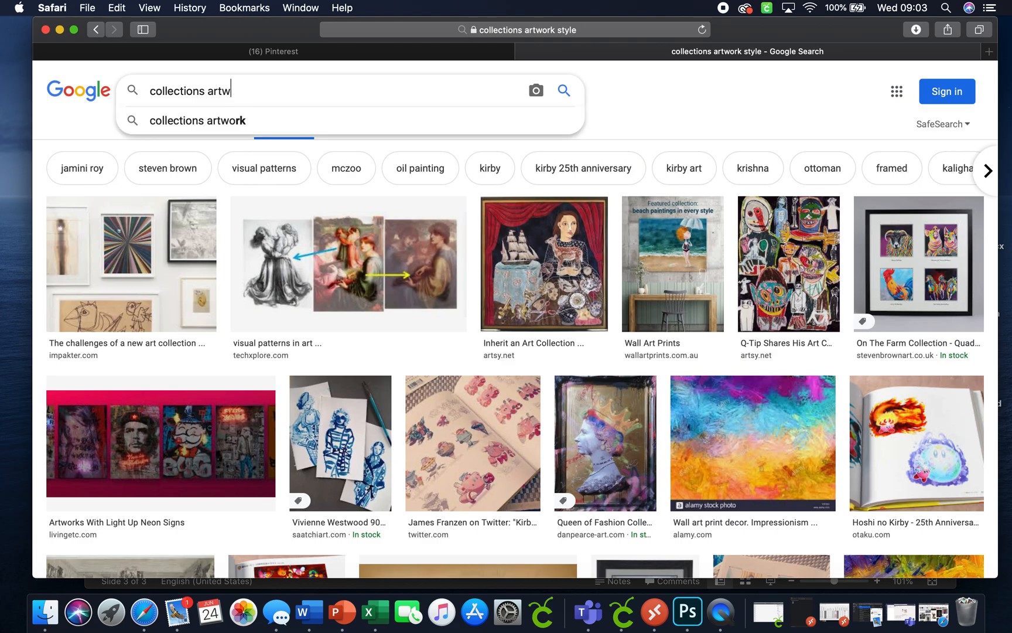
key(BackSpace)
key(Return)
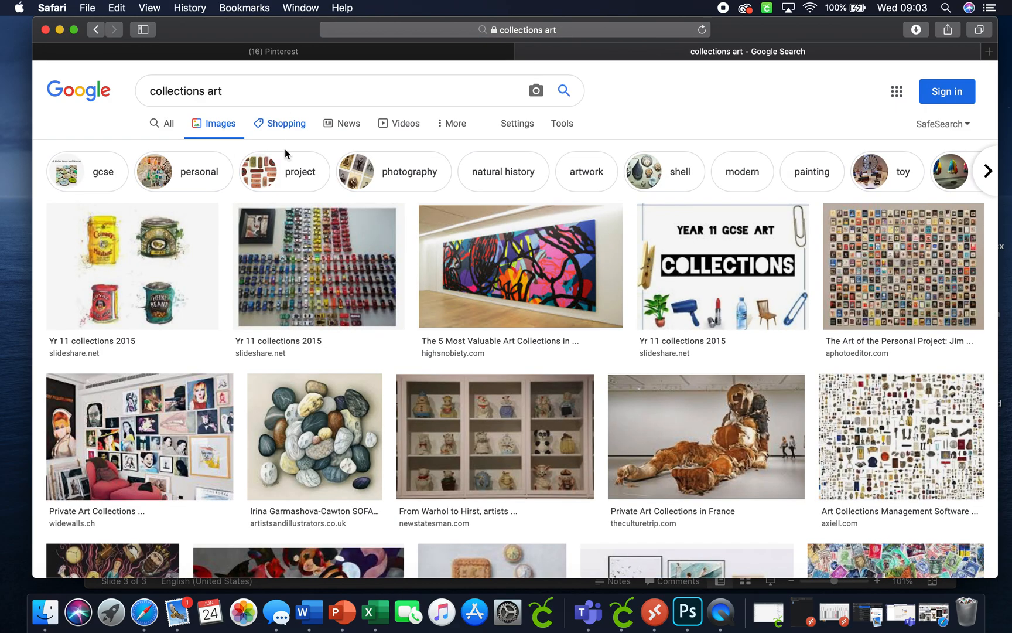
- Open the Yr 11 collections 2015 image of painted food tins and look through its related images
click(175, 267)
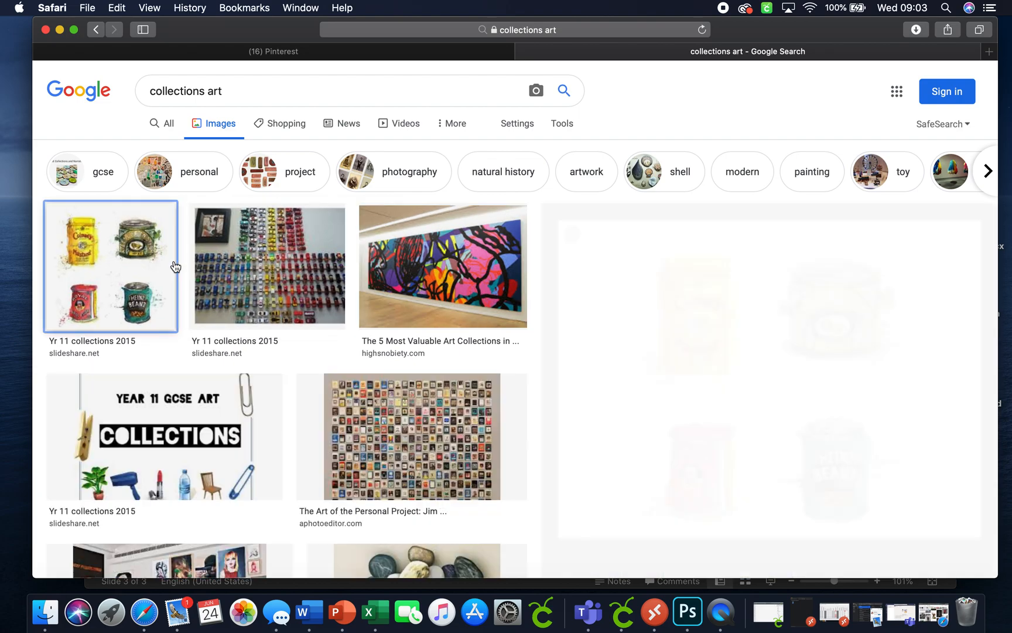
scroll(792, 391, down, 3)
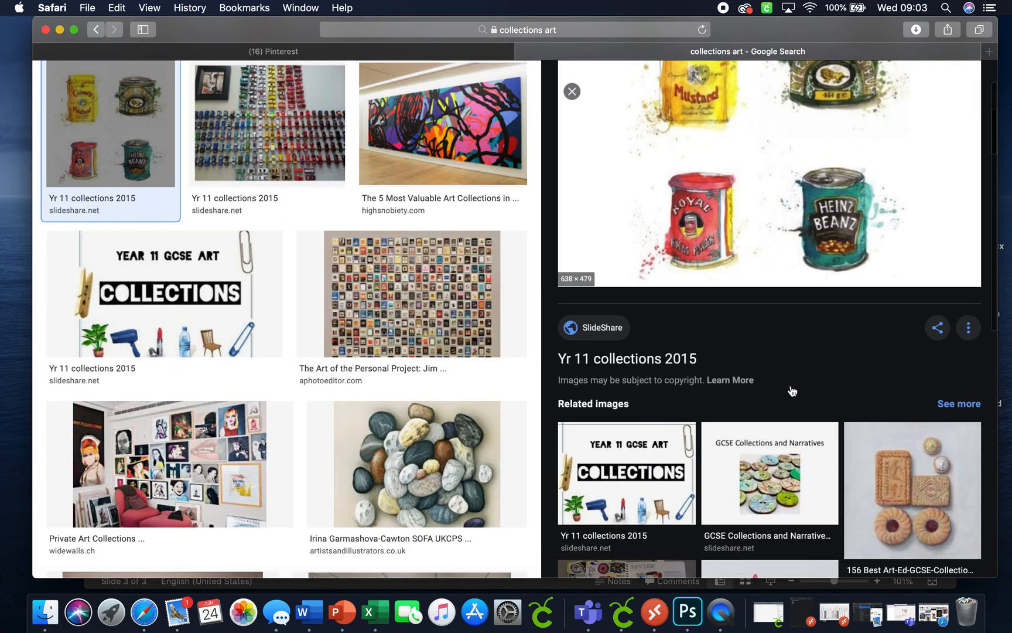
scroll(792, 391, down, 3)
scroll(793, 391, up, 4)
scroll(793, 391, down, 5)
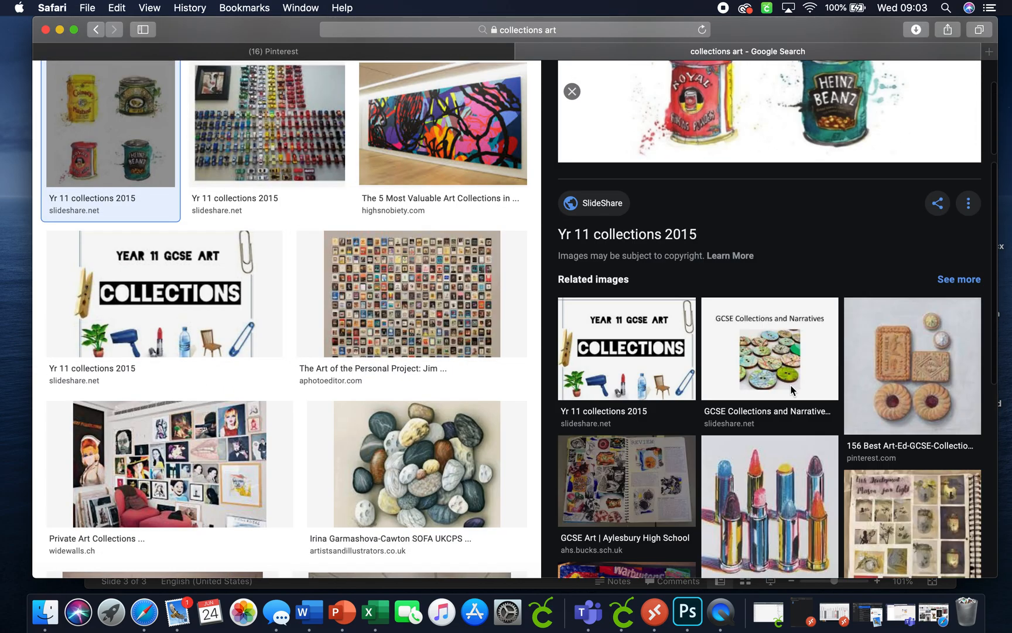
scroll(792, 391, up, 7)
scroll(792, 391, down, 2)
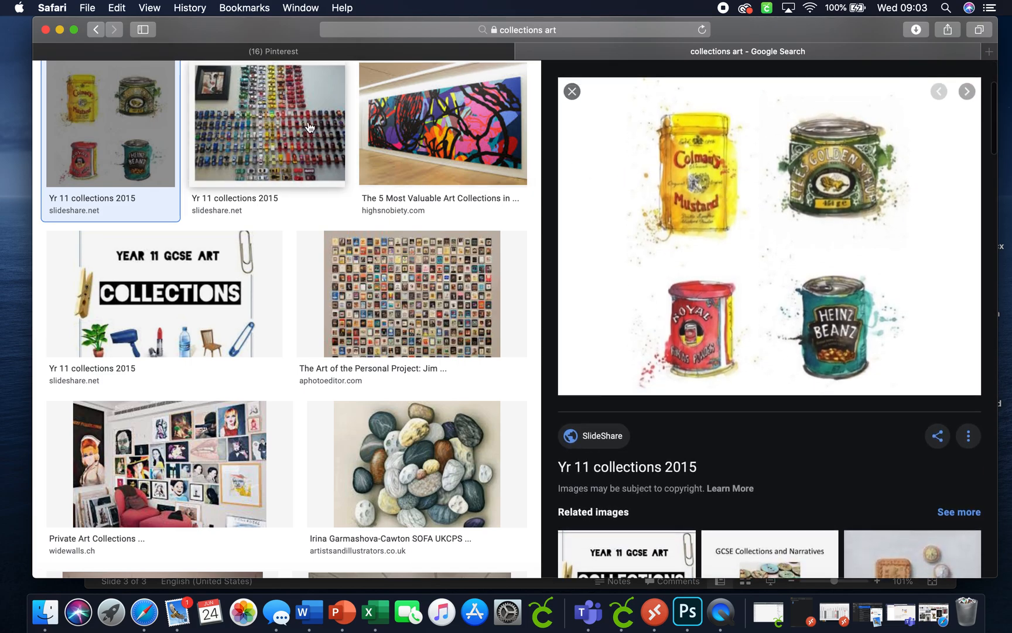
- Minimise Safari to return to PowerPoint and add a text box reading "Artist names" above the arrowhead beside the title
click(61, 30)
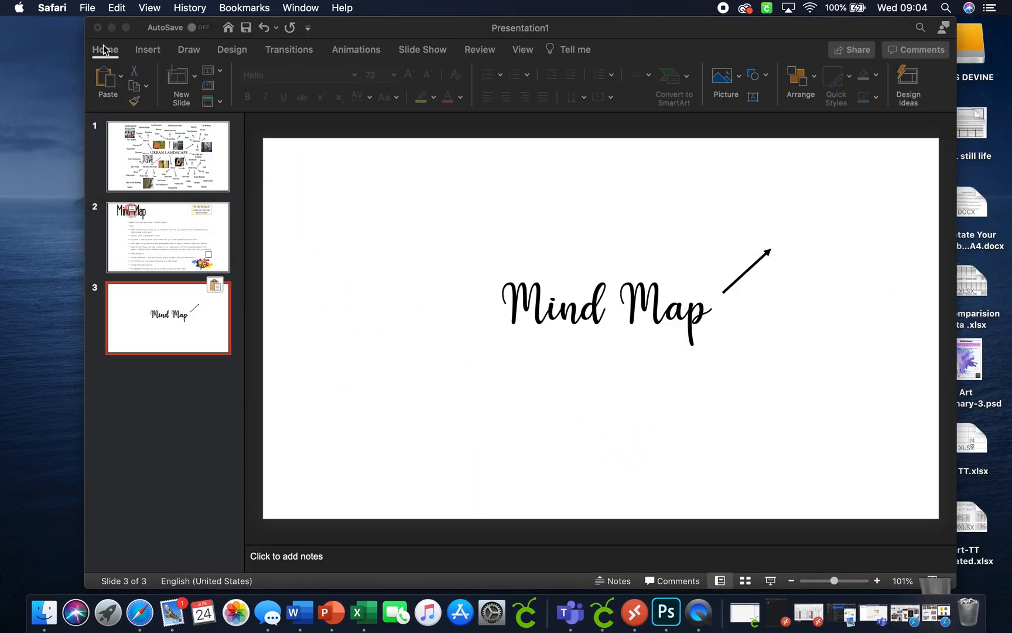
click(733, 185)
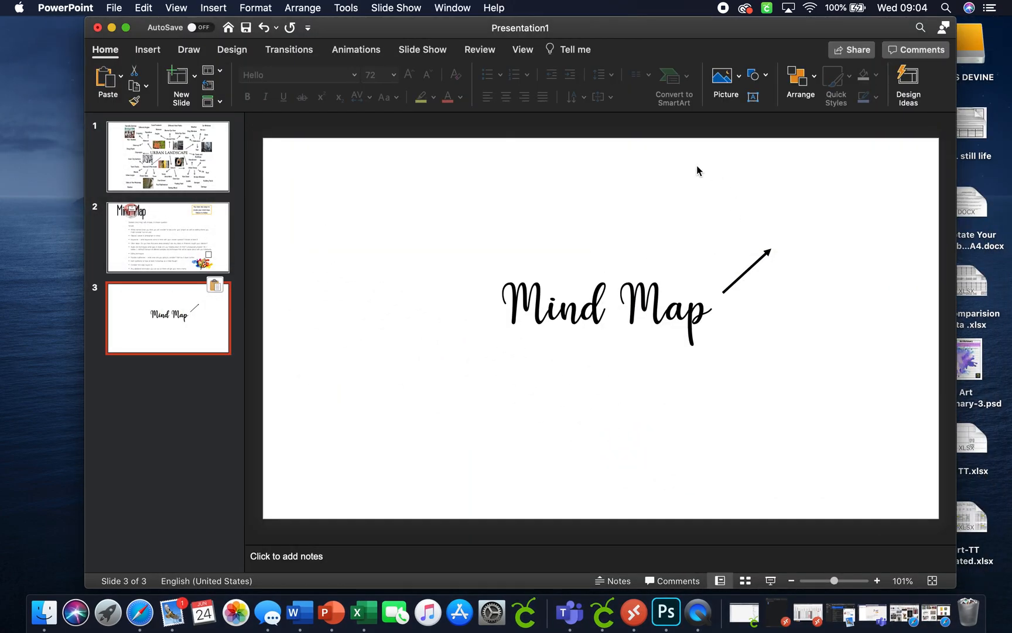
click(153, 51)
click(674, 79)
drag(711, 195, 875, 241)
text(Ar)
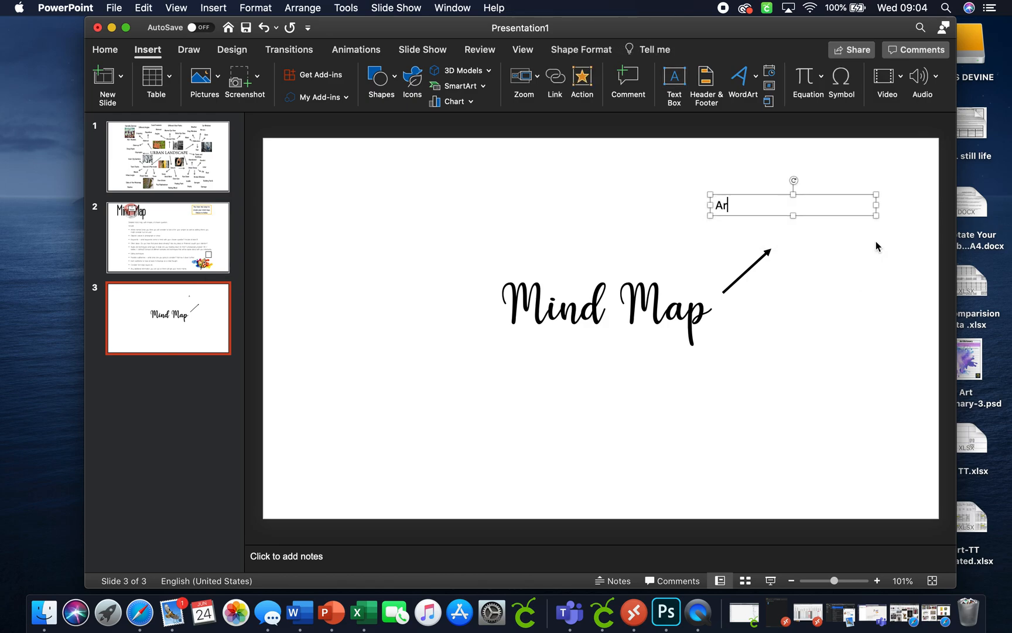
text(tist names)
drag(838, 215, 880, 238)
click(820, 287)
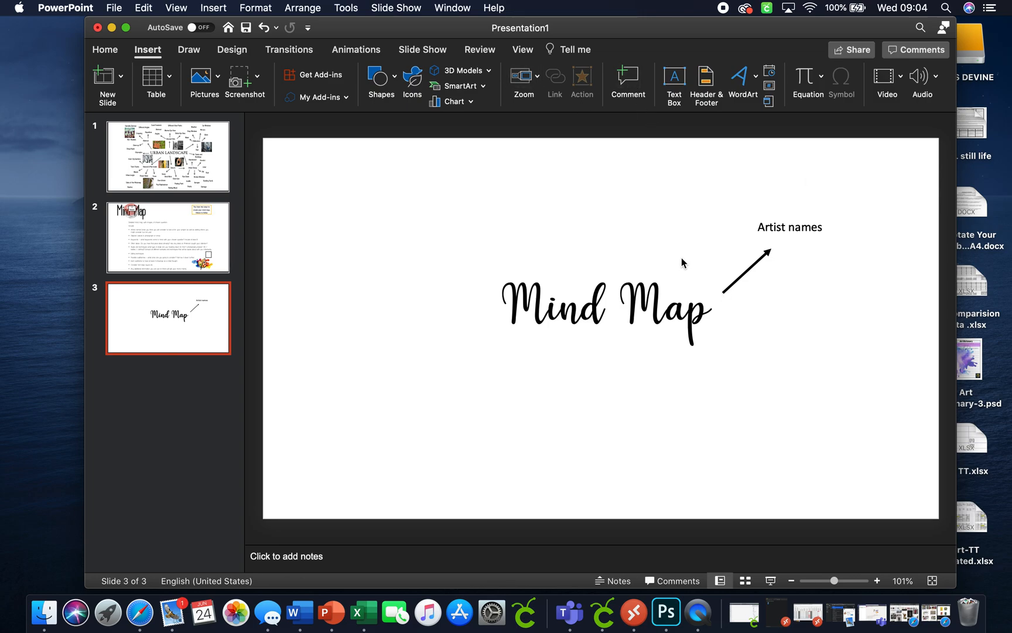
click(745, 275)
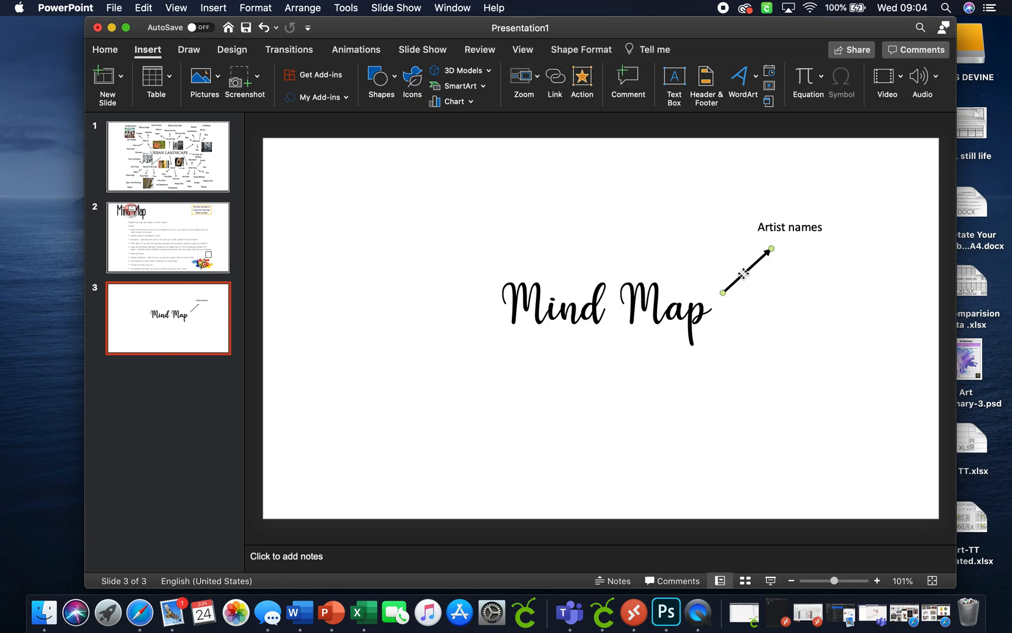
click(247, 126)
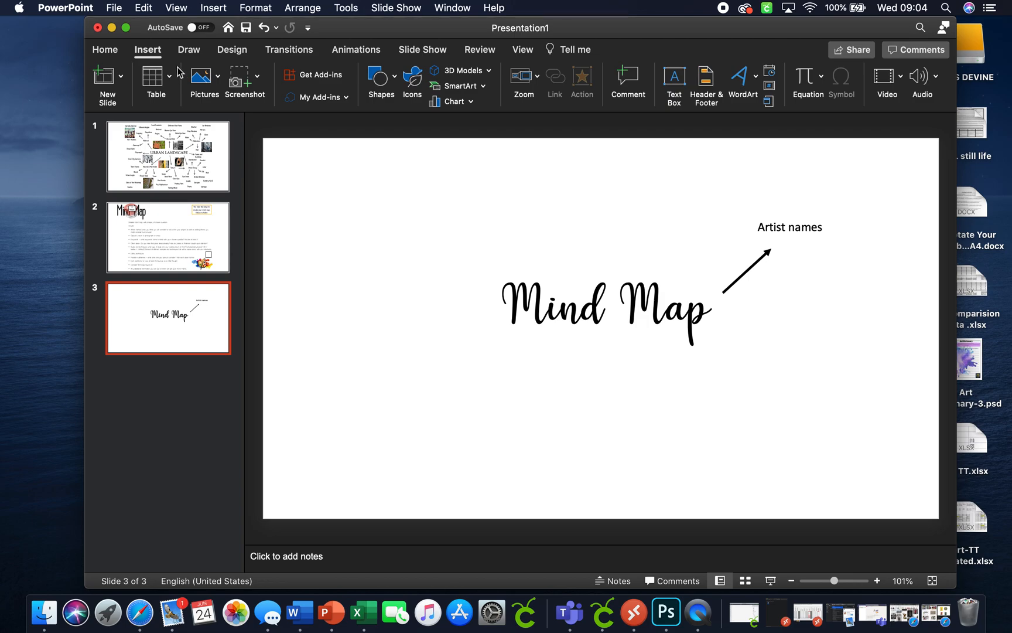
click(161, 55)
click(149, 51)
click(389, 85)
click(428, 121)
drag(804, 238, 841, 280)
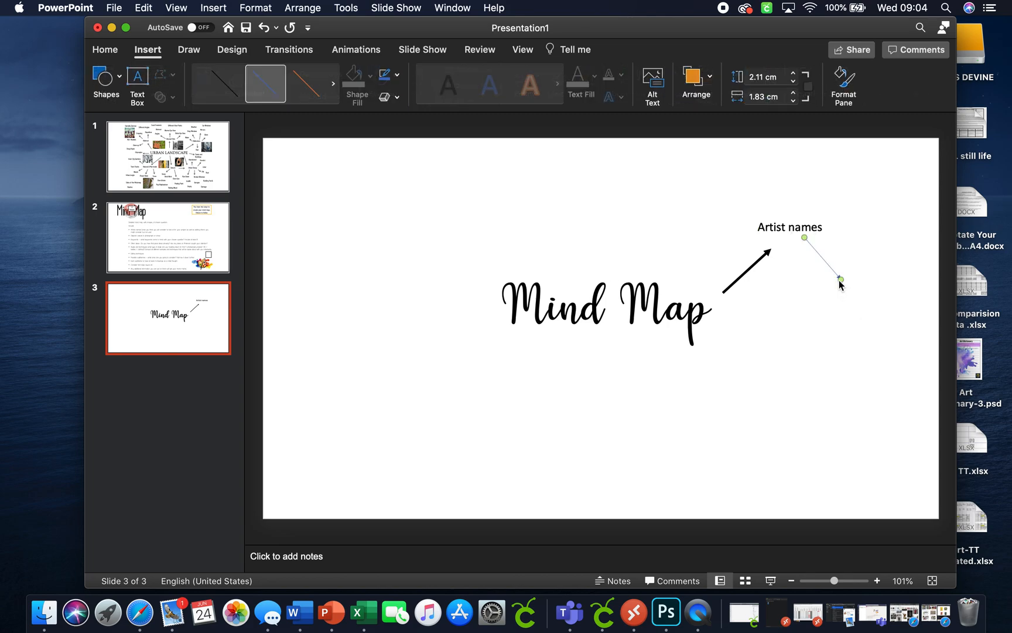
key(BackSpace)
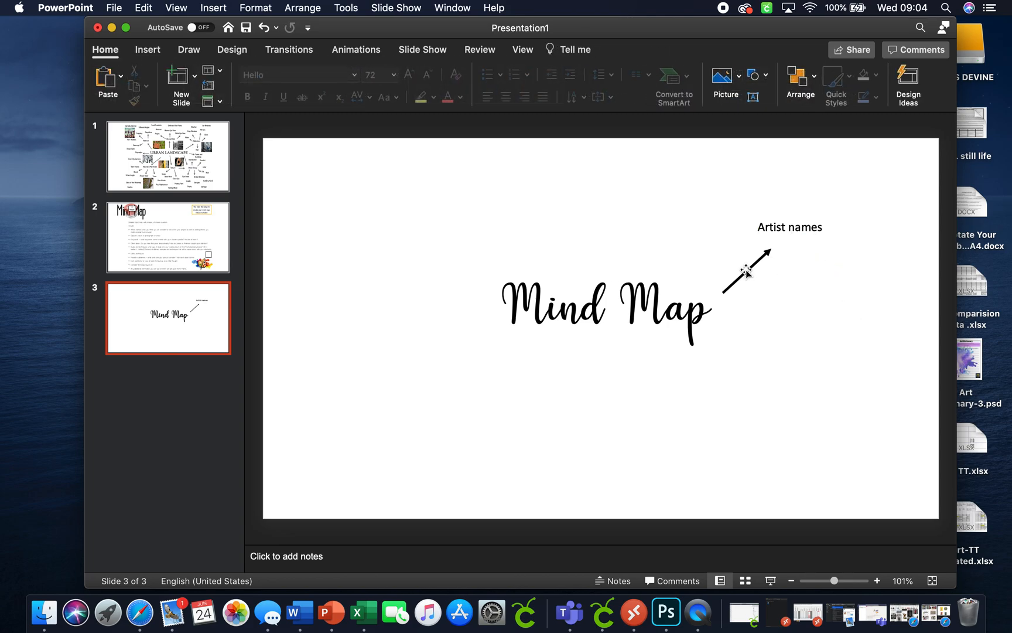
- Duplicate the thick black arrow and place the copy beneath "Artist names", pointing diagonally down to the right
click(746, 270)
right_click(745, 269)
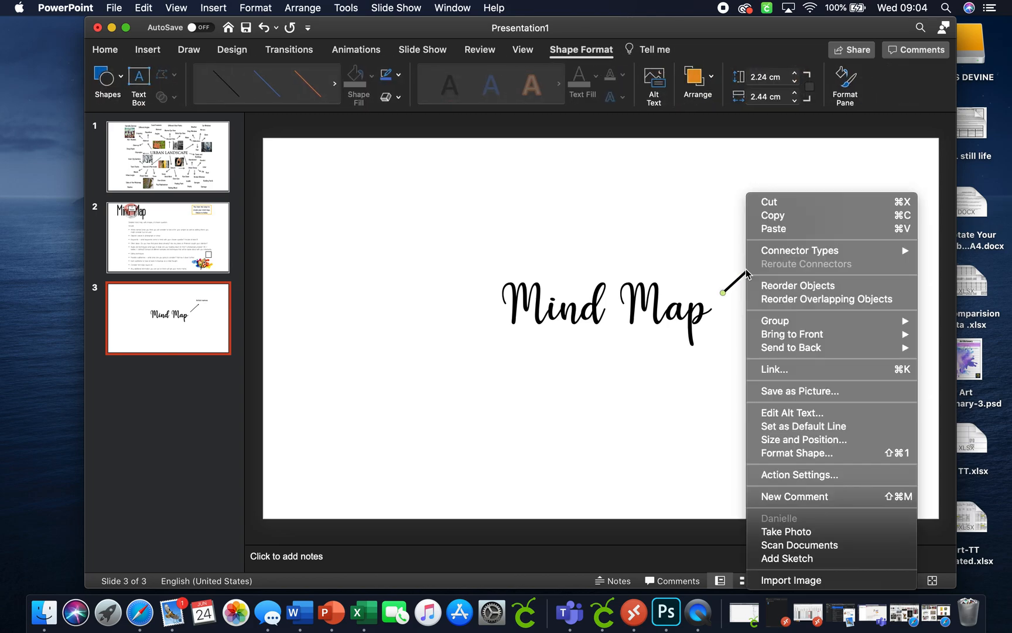
click(792, 224)
right_click(833, 260)
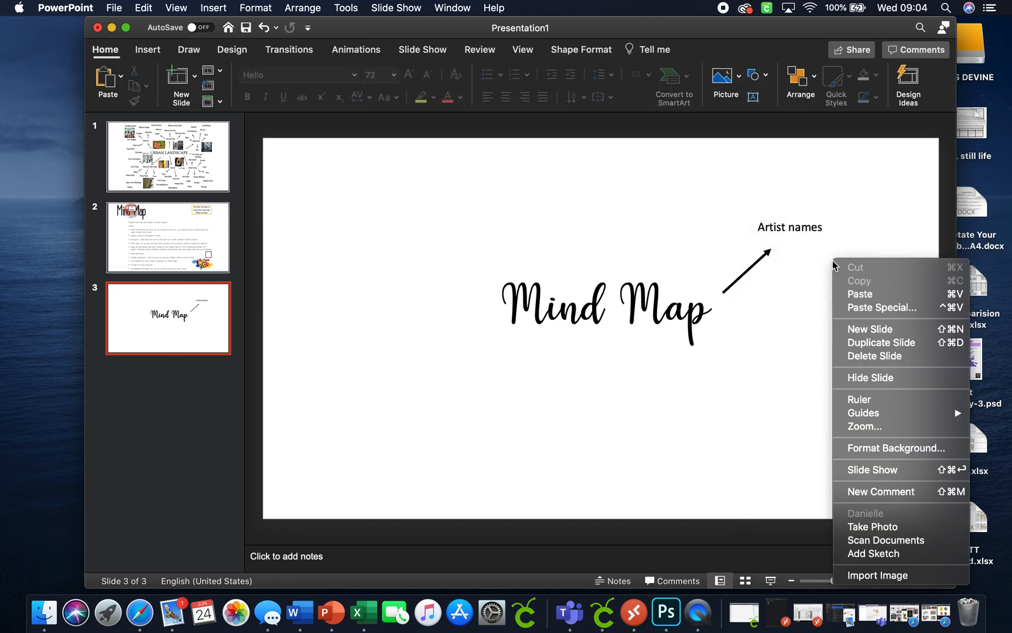
click(859, 300)
drag(764, 272, 848, 278)
click(859, 310)
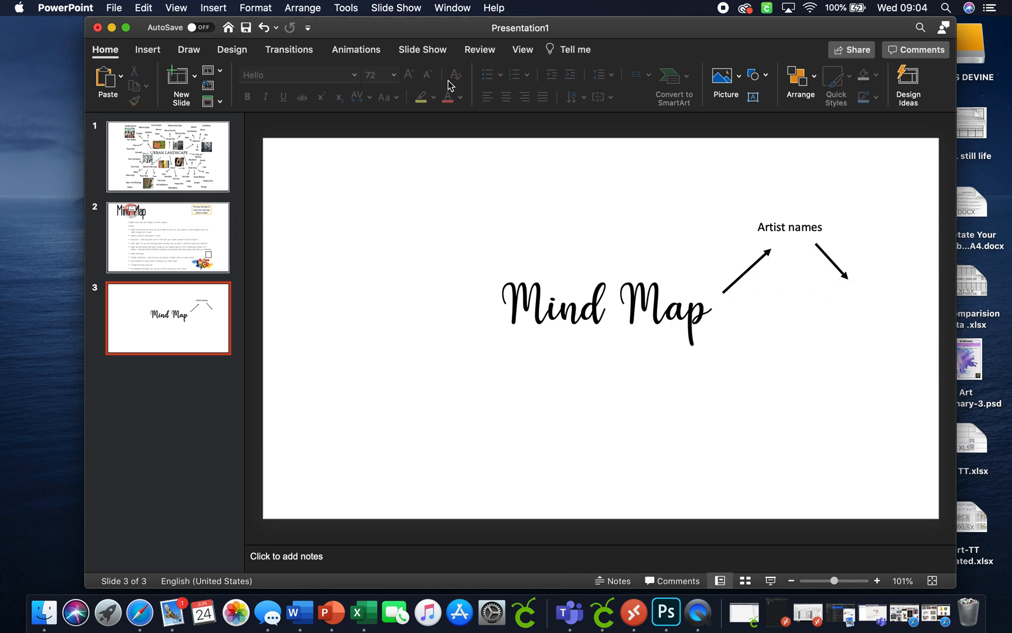
- Add a text box with the artist's name and position it just below the tip of the second arrow
click(148, 49)
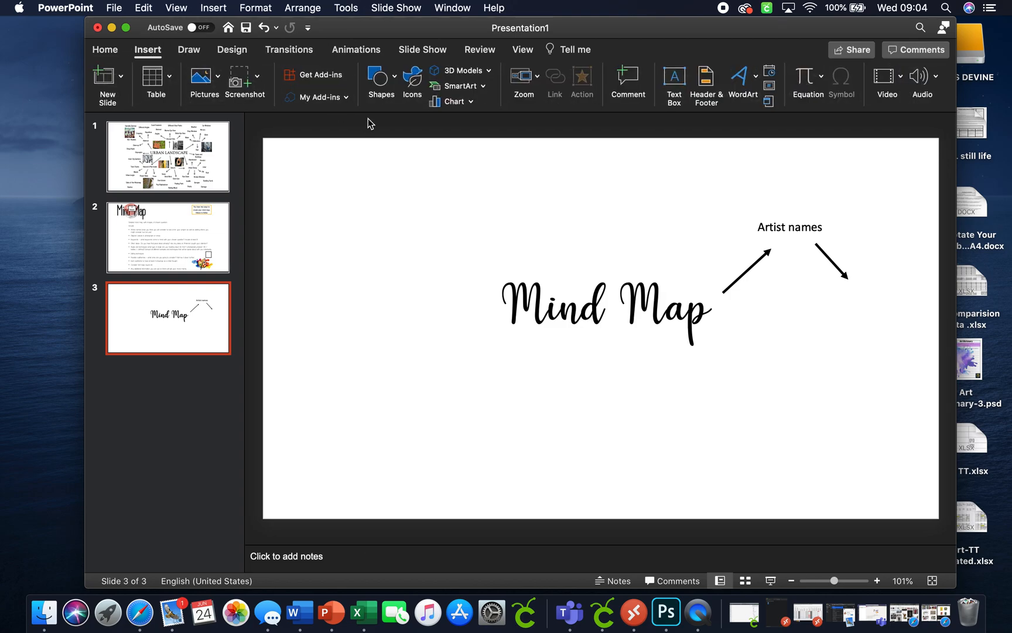
click(678, 84)
drag(797, 285, 905, 322)
text(Georgina Luck)
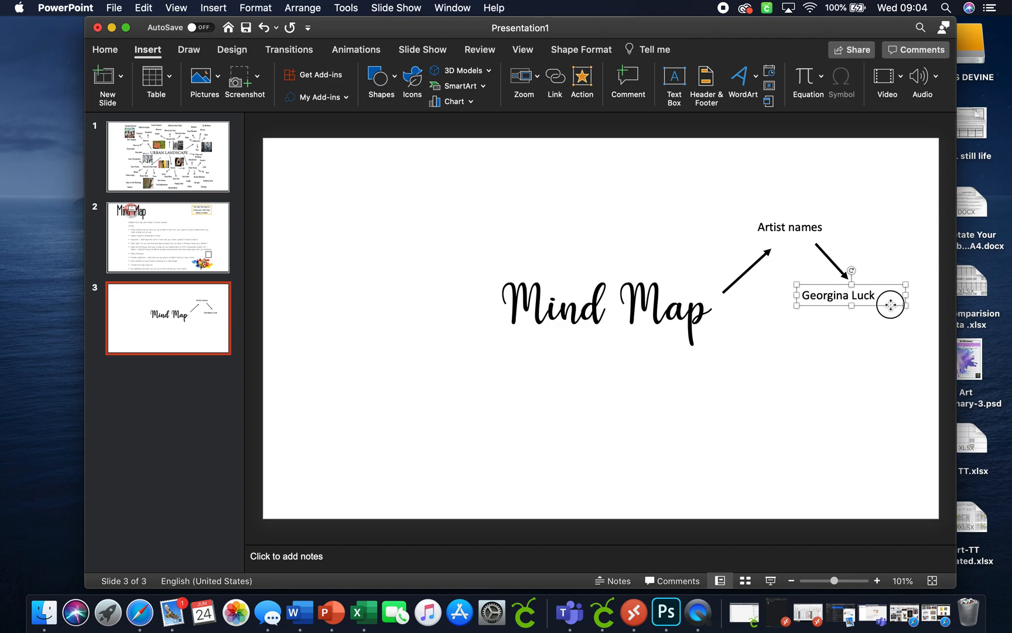
drag(891, 305, 899, 309)
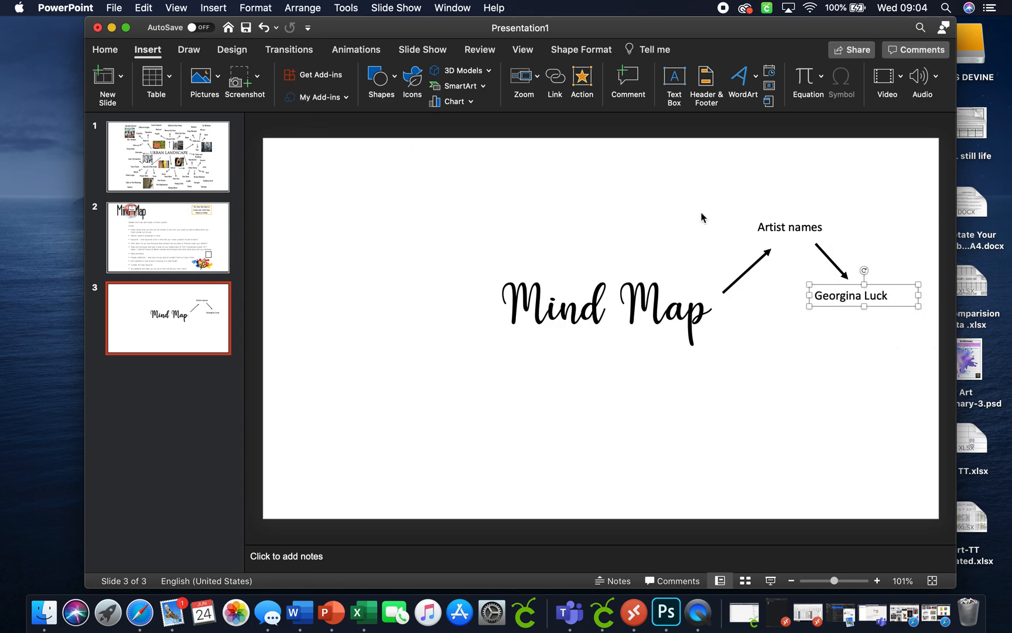
- Set the artist's name text to the Hello font and enlarge it to size 24
click(106, 52)
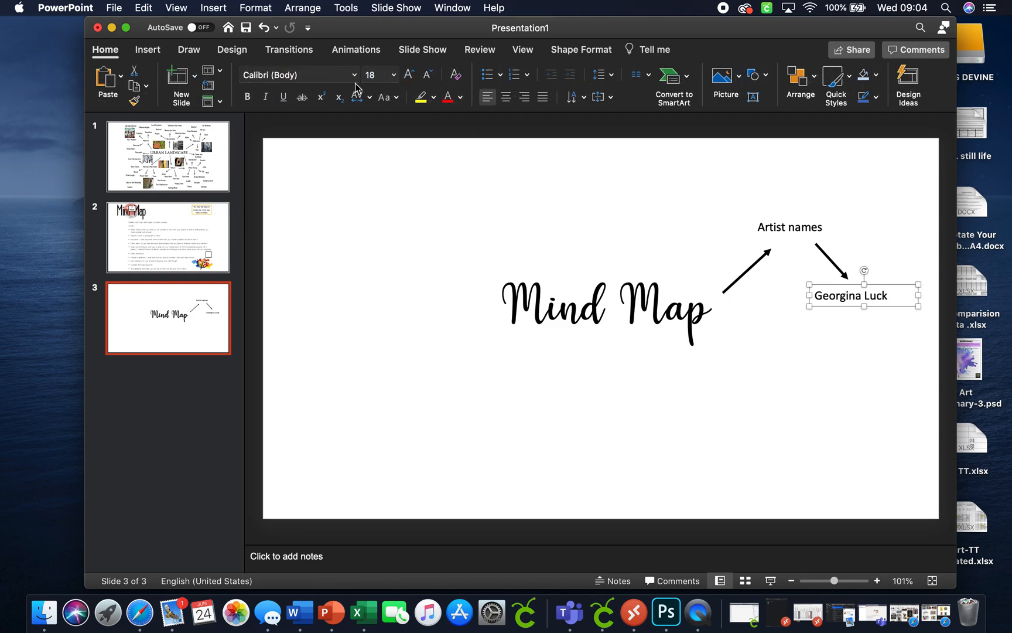
click(327, 73)
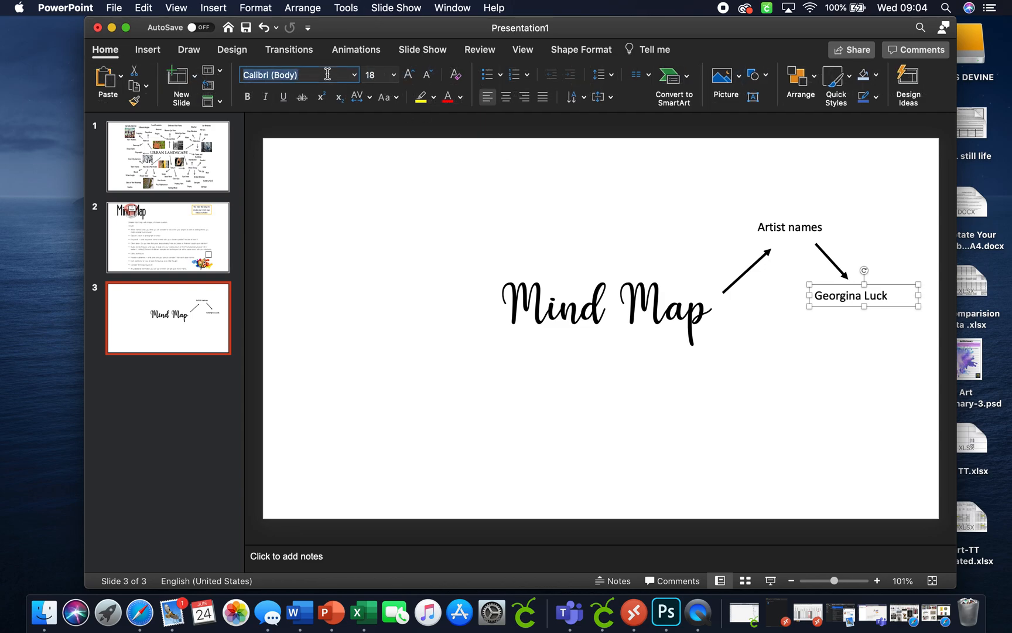
text(Hello)
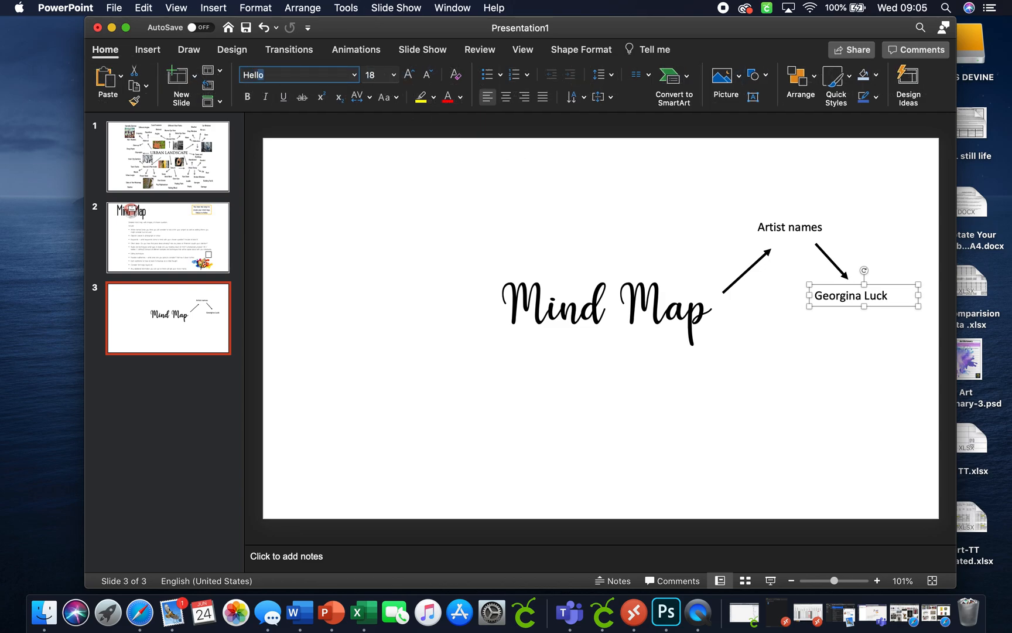
key(Return)
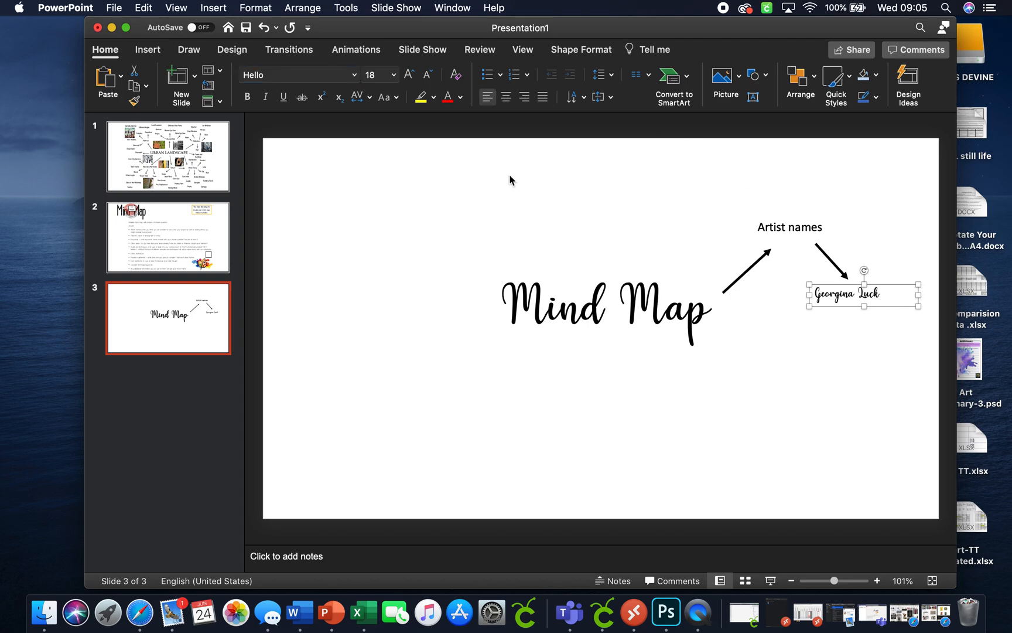
click(409, 74)
click(409, 75)
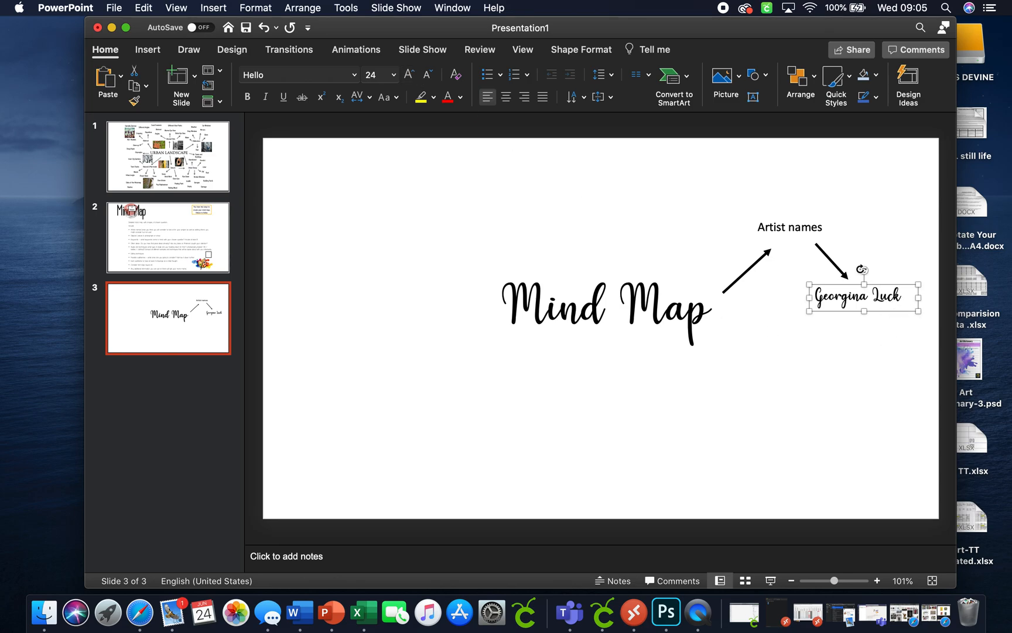
- On slide 2, make "Artists names" and "Objects/ places to photograph" bold in the Include list
click(163, 269)
drag(452, 283, 389, 284)
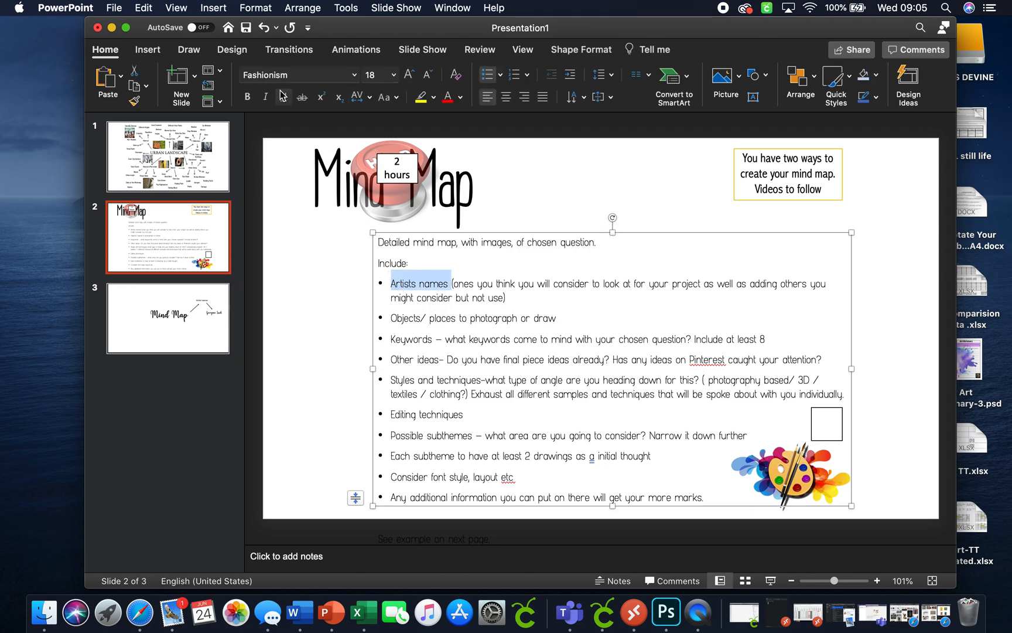
click(247, 97)
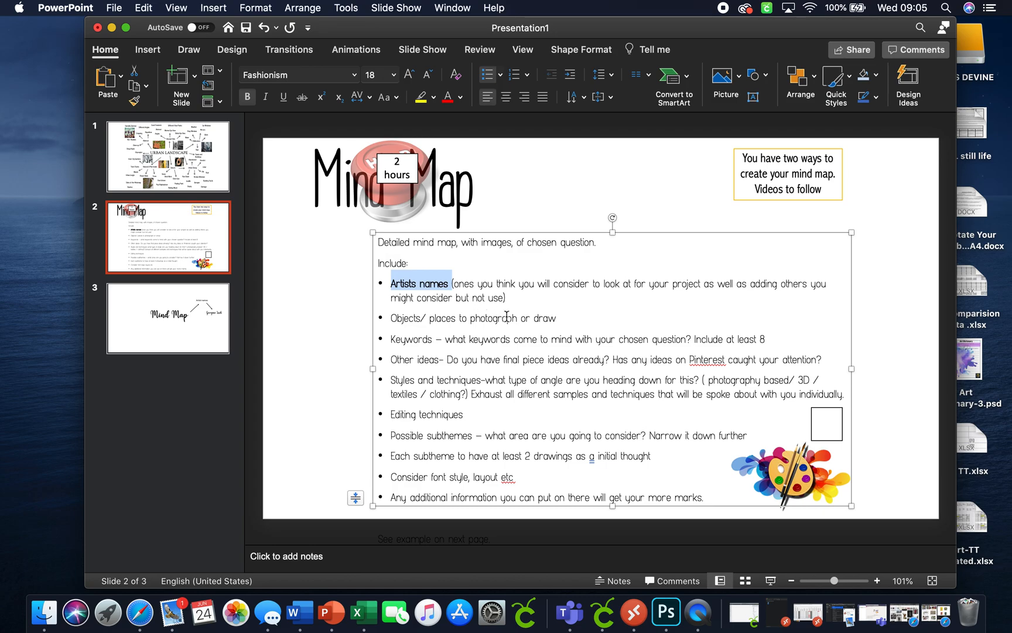
drag(519, 317, 381, 317)
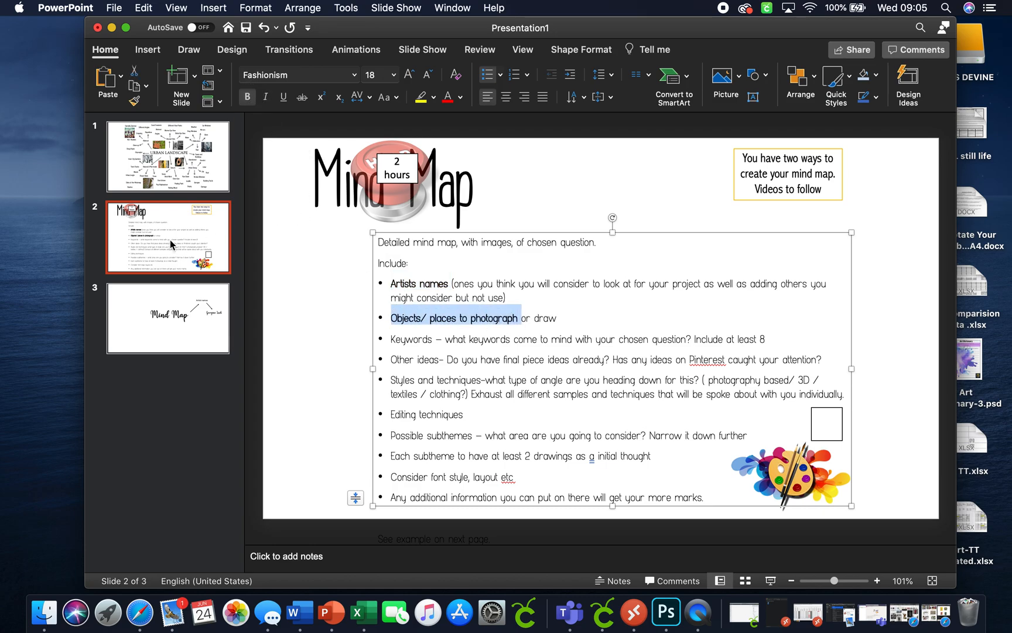
- On slide 3, duplicate the arrow beneath "Artist names" and place the copy beside that label, pointing diagonally up to the right
click(187, 333)
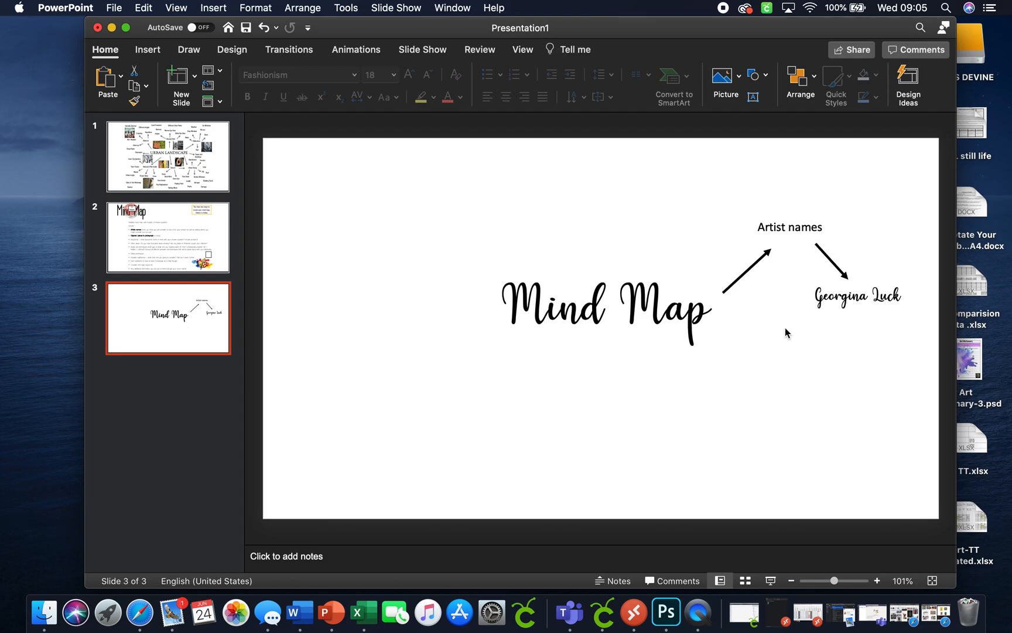
click(825, 253)
key(super+z)
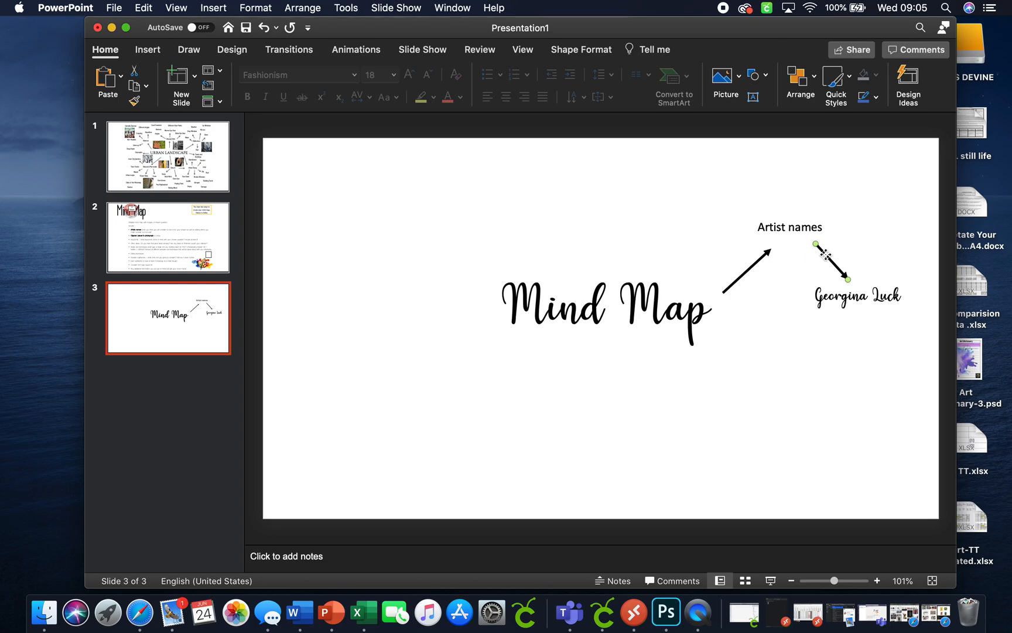
right_click(825, 253)
click(871, 213)
right_click(870, 180)
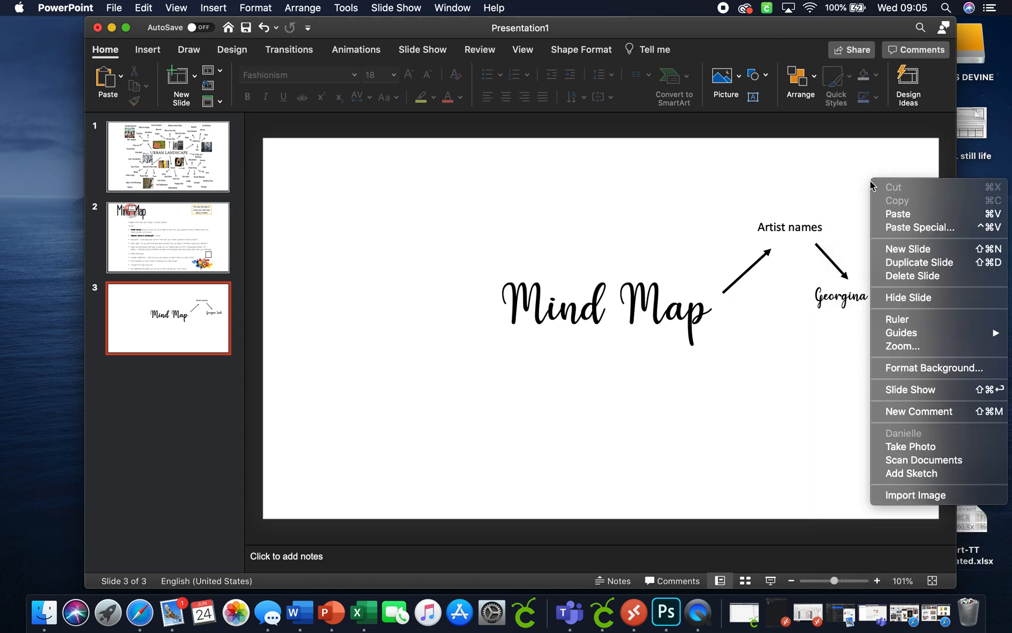
click(898, 213)
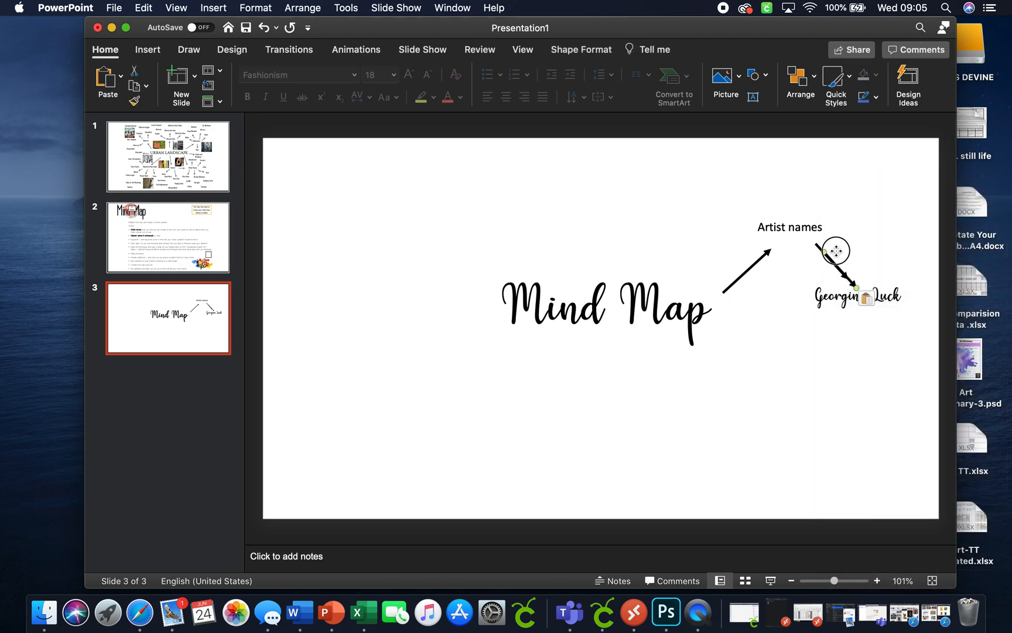
drag(837, 251, 845, 205)
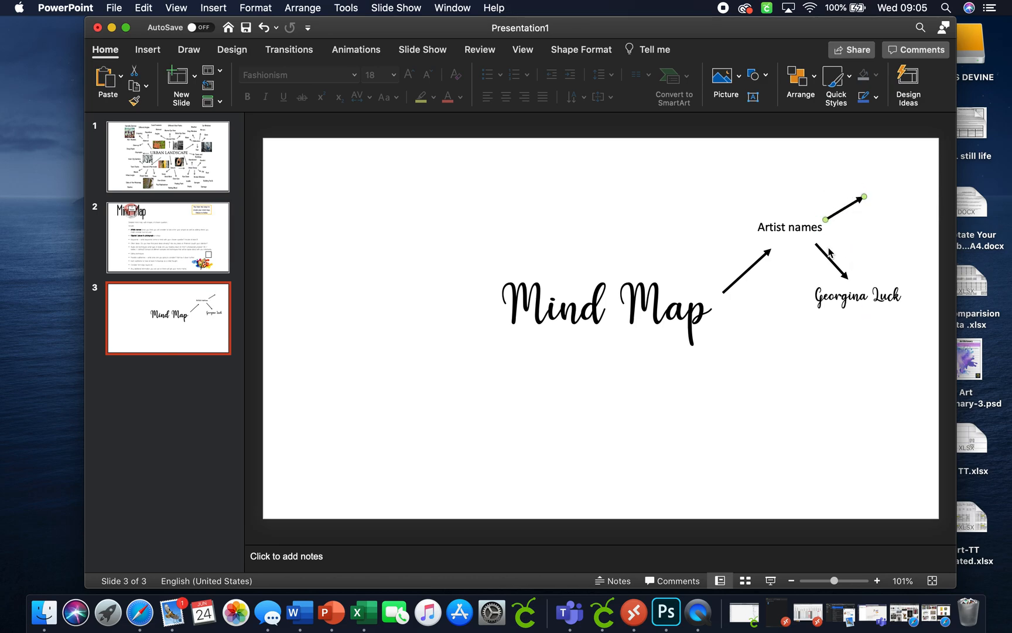
- Paste another copy of the arrow and place it above "Artist names", pointing up to the left
right_click(771, 198)
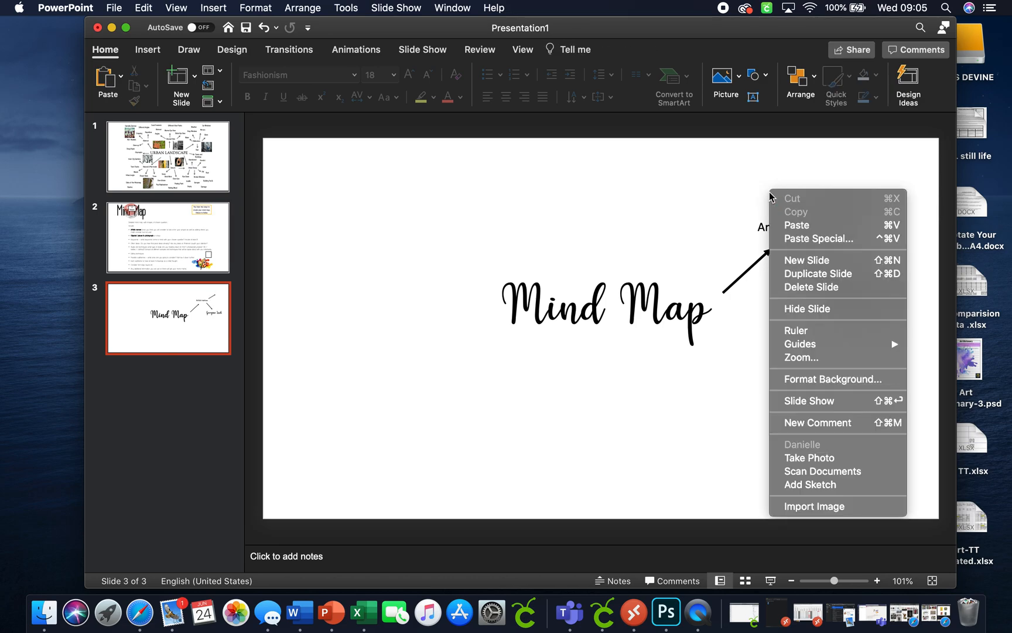
click(792, 222)
drag(836, 264, 777, 189)
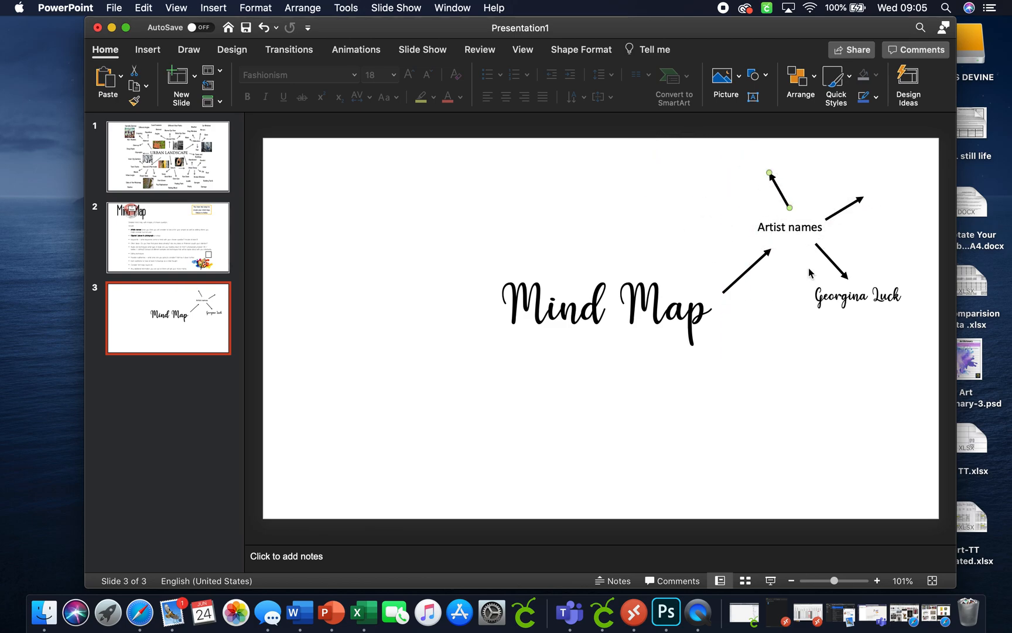
- Check the slide 2 checklist, then duplicate the arrow linking the title to "Artist names" and point the copy down to the right beneath the title
click(186, 244)
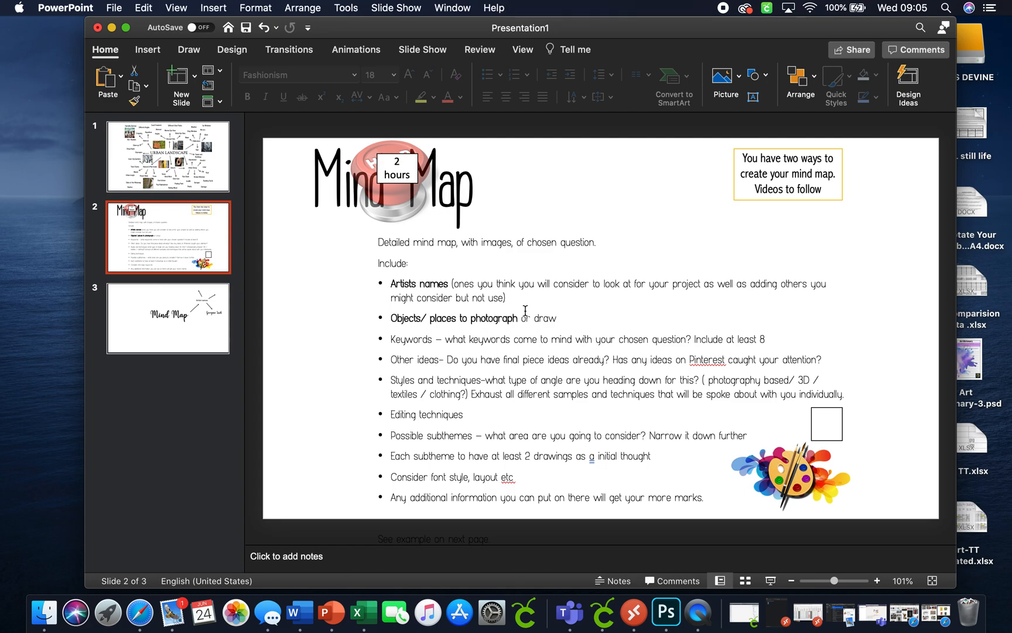
click(147, 323)
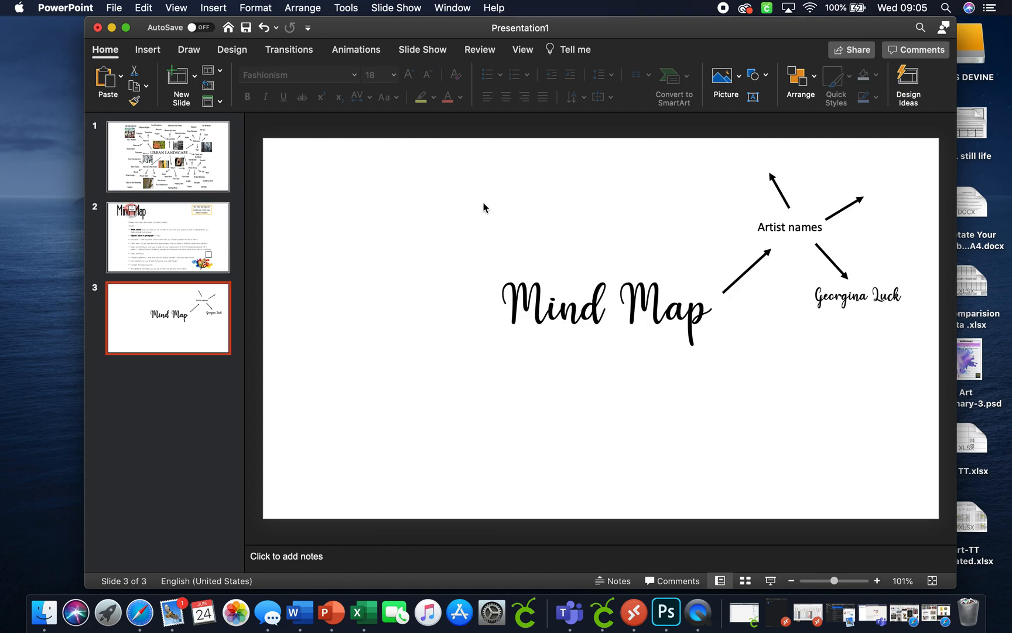
click(755, 265)
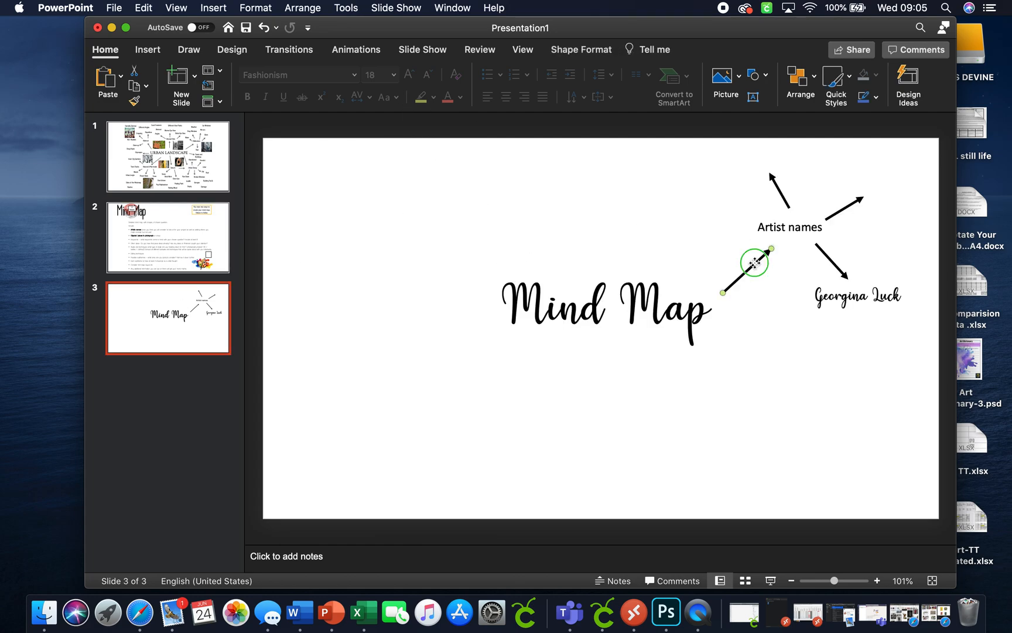
right_click(755, 264)
click(788, 218)
right_click(497, 388)
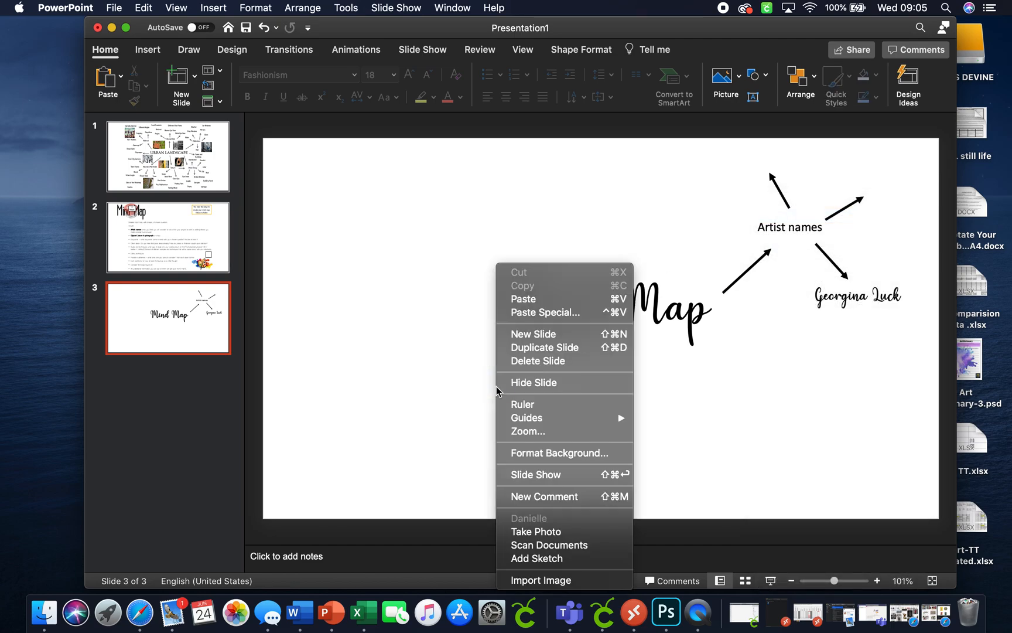
click(507, 301)
drag(756, 287, 630, 375)
click(337, 194)
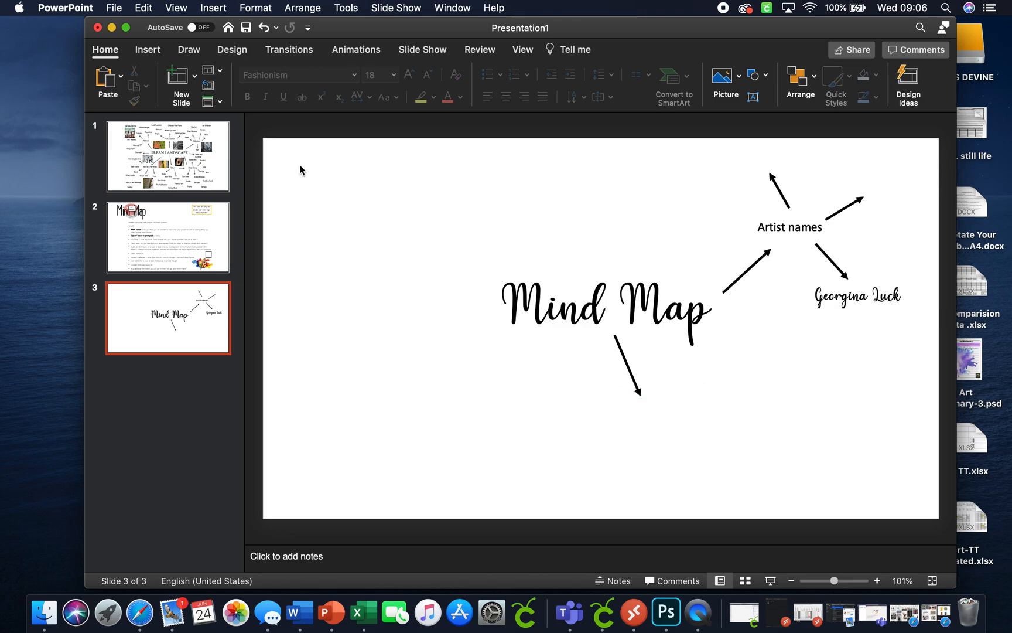
- Add a text box reading "Objects" and position it just below the tip of the arrow beneath the title
click(147, 49)
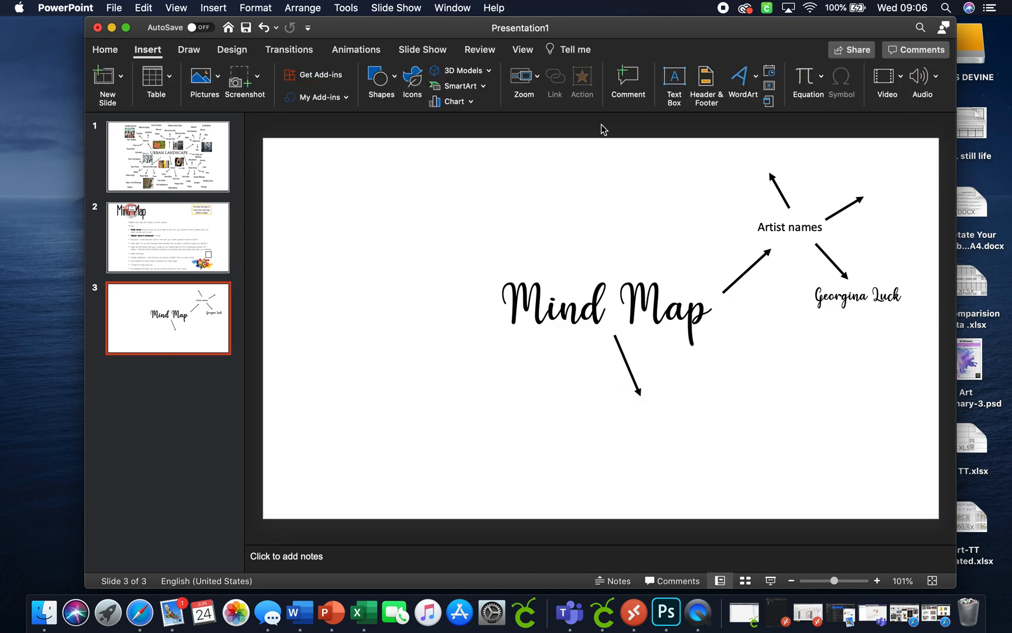
click(675, 88)
drag(559, 405, 732, 441)
text(Objects)
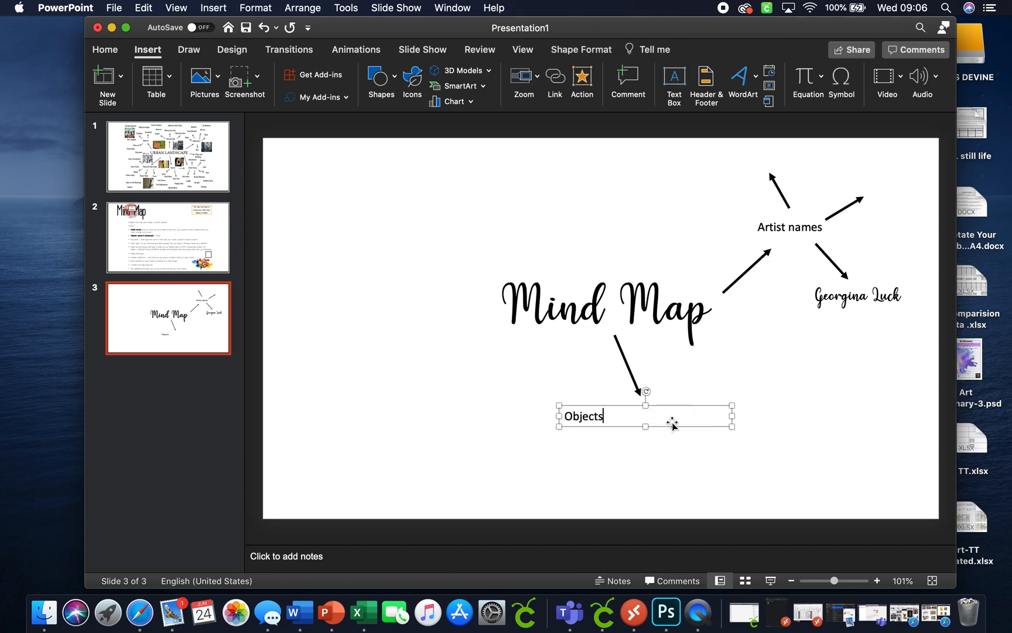
drag(673, 424, 738, 417)
click(677, 462)
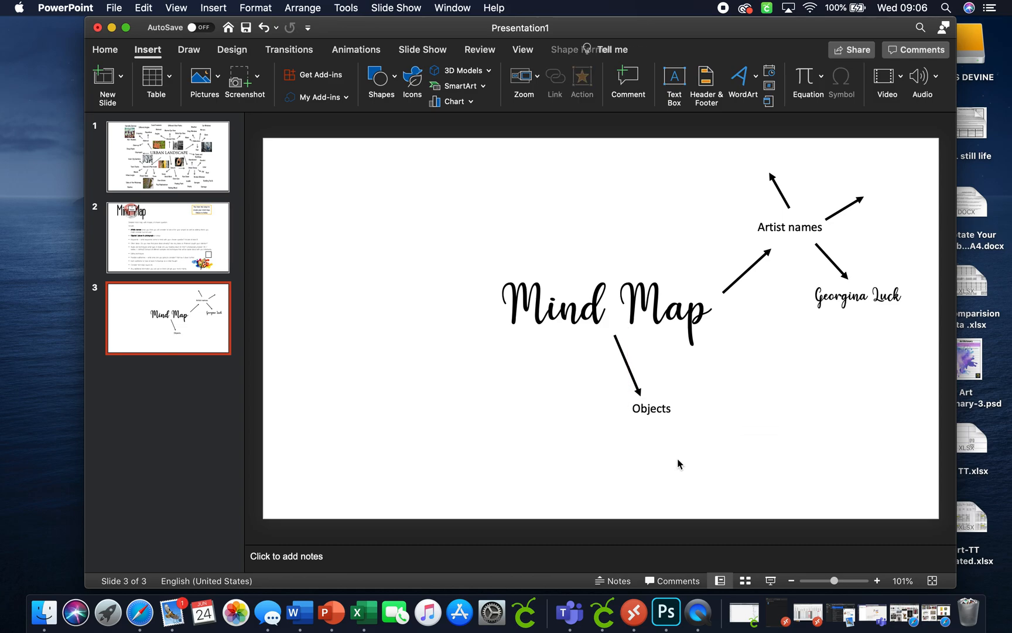
click(674, 410)
click(660, 447)
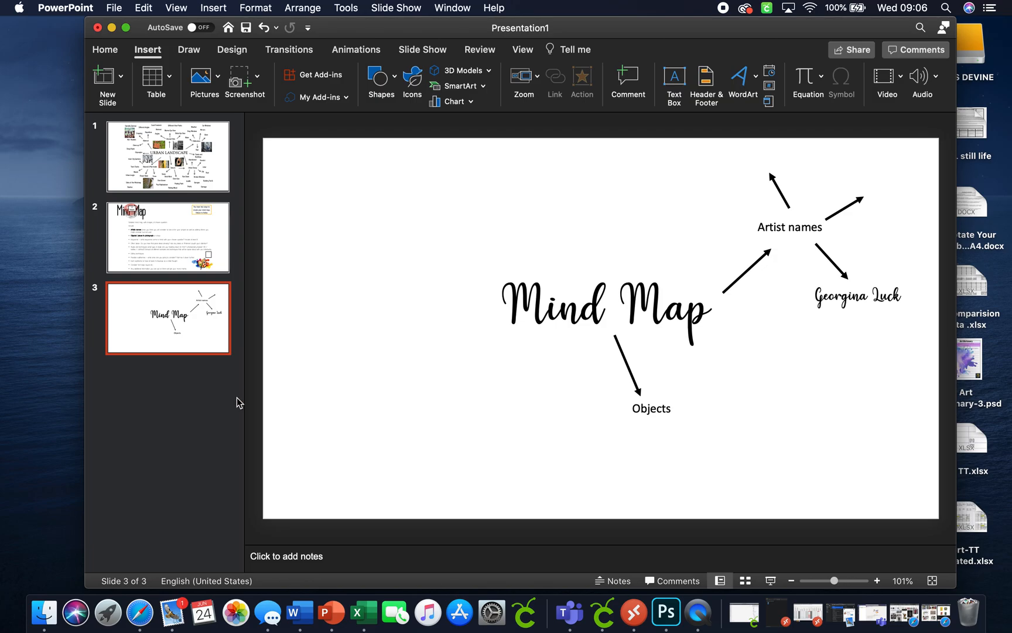
- Switch to Safari and browse the "collections art" image results for object ideas, opening the preview of the biscuit picture
click(140, 612)
scroll(578, 106, up, 5)
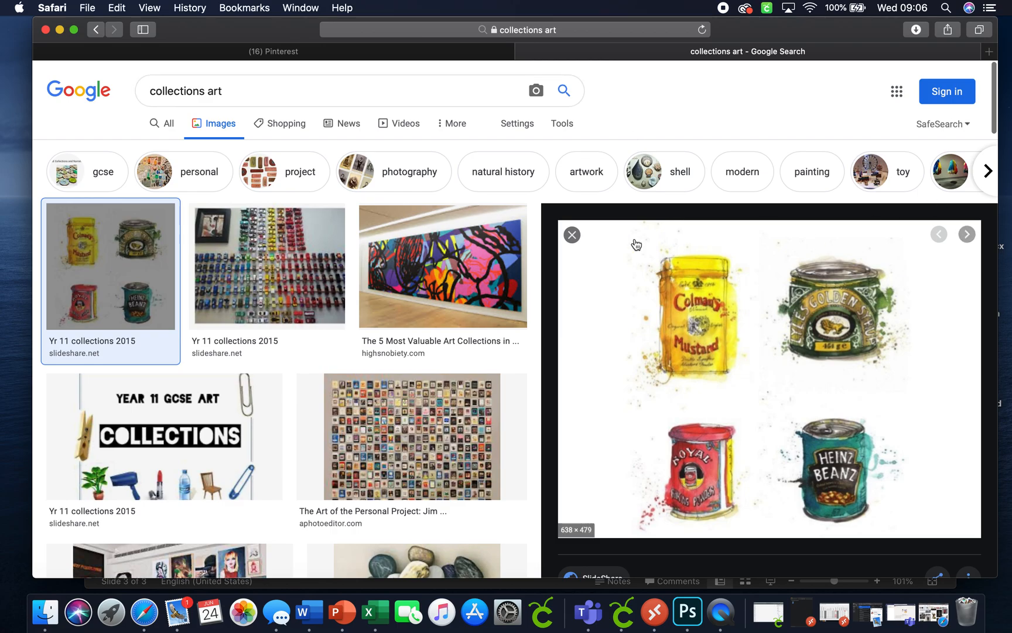
click(573, 234)
scroll(617, 324, down, 3)
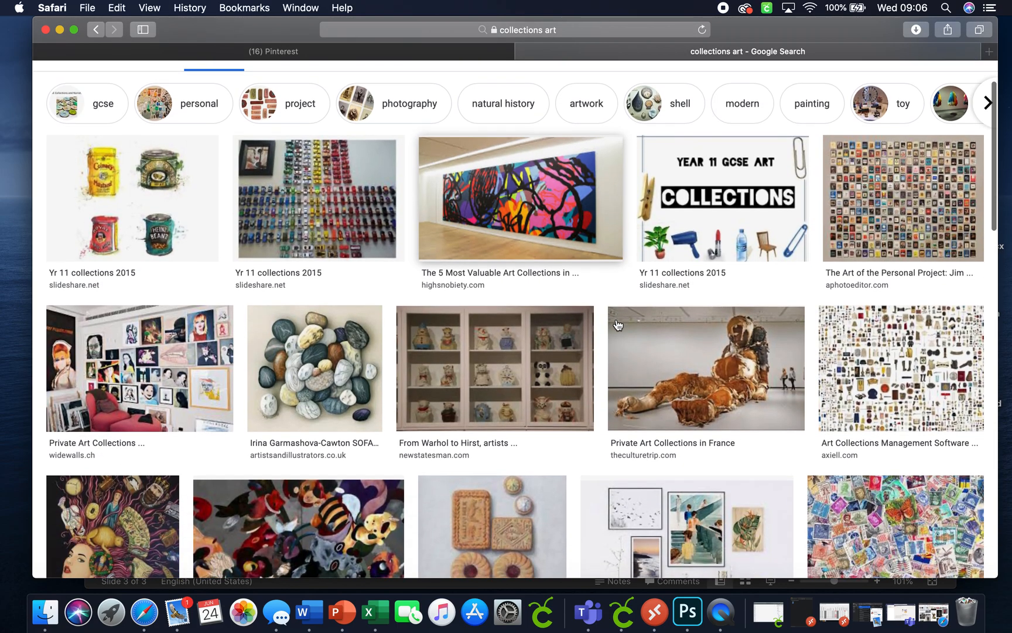
scroll(446, 439, down, 5)
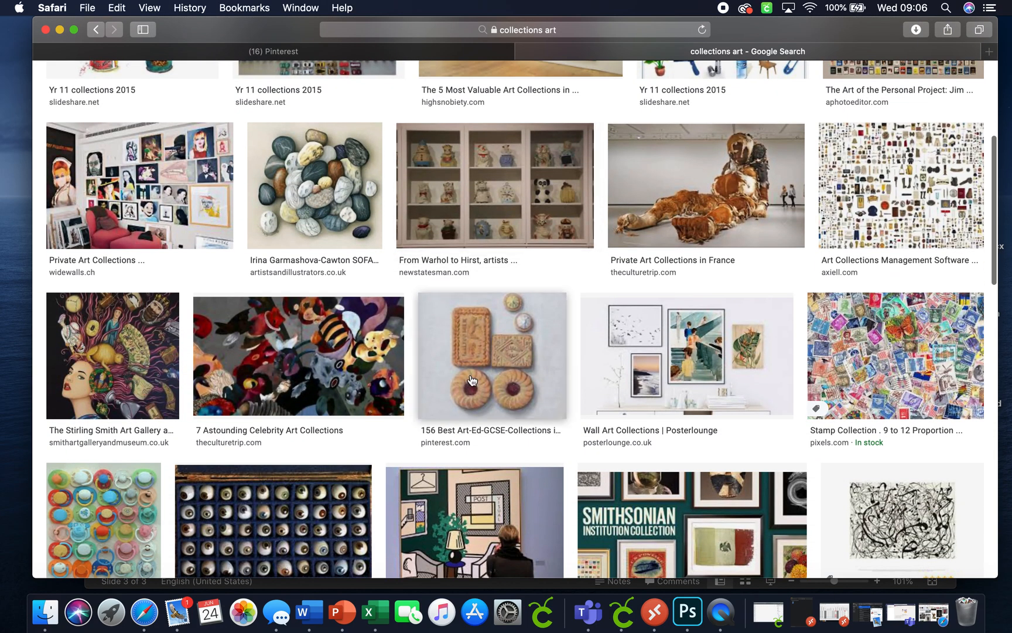
click(484, 323)
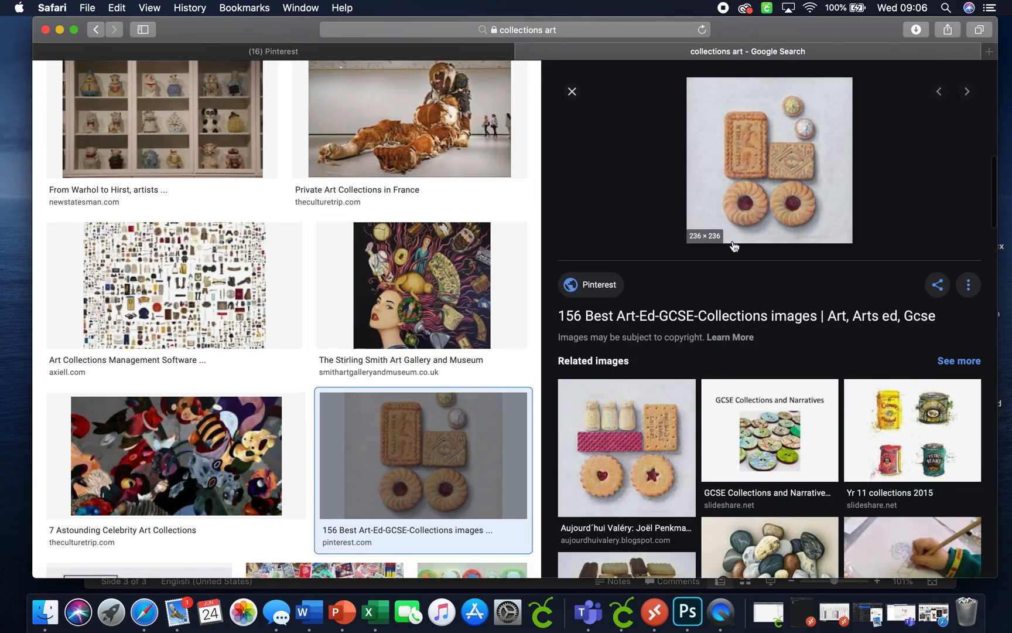
- Return to PowerPoint, duplicate the arrow beneath "Artist names" and place the copy beside "Objects", pointing diagonally up to the right
click(342, 612)
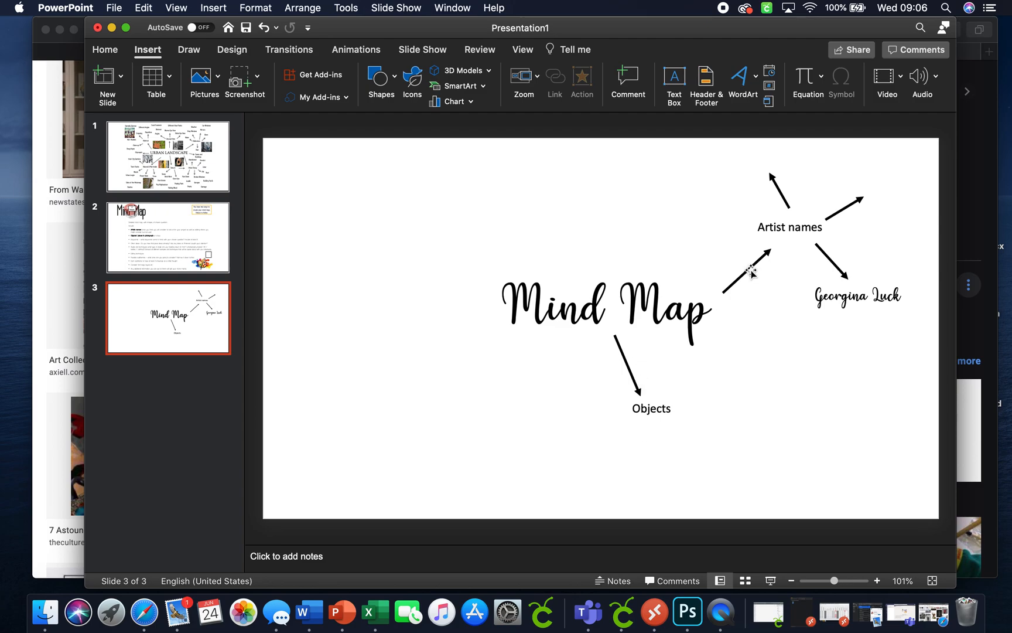
click(826, 264)
right_click(826, 264)
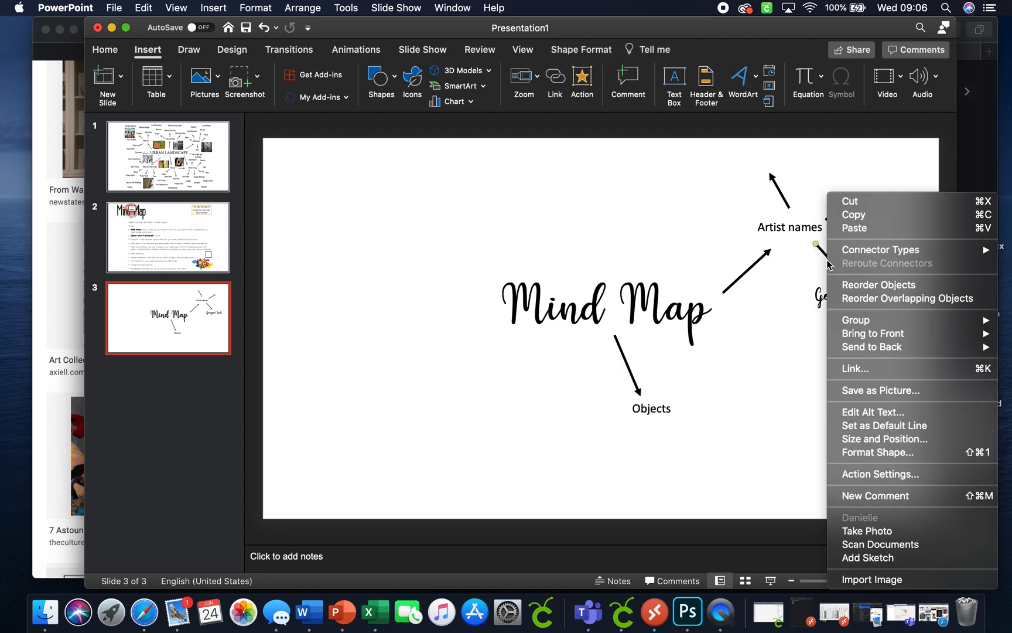
click(852, 218)
right_click(720, 372)
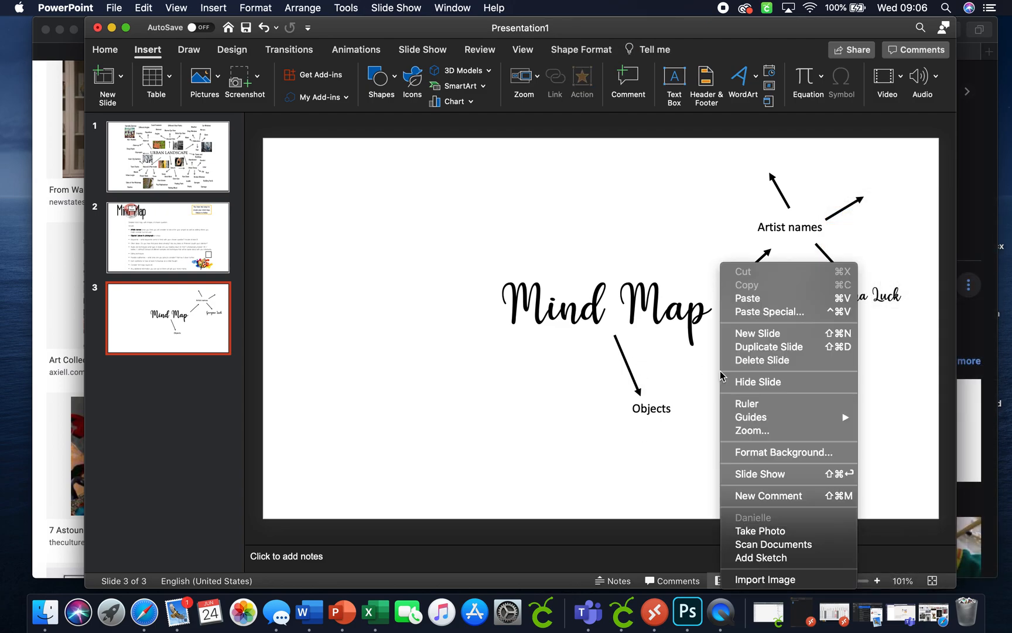
click(753, 299)
drag(840, 267, 705, 384)
click(718, 404)
click(508, 290)
click(451, 299)
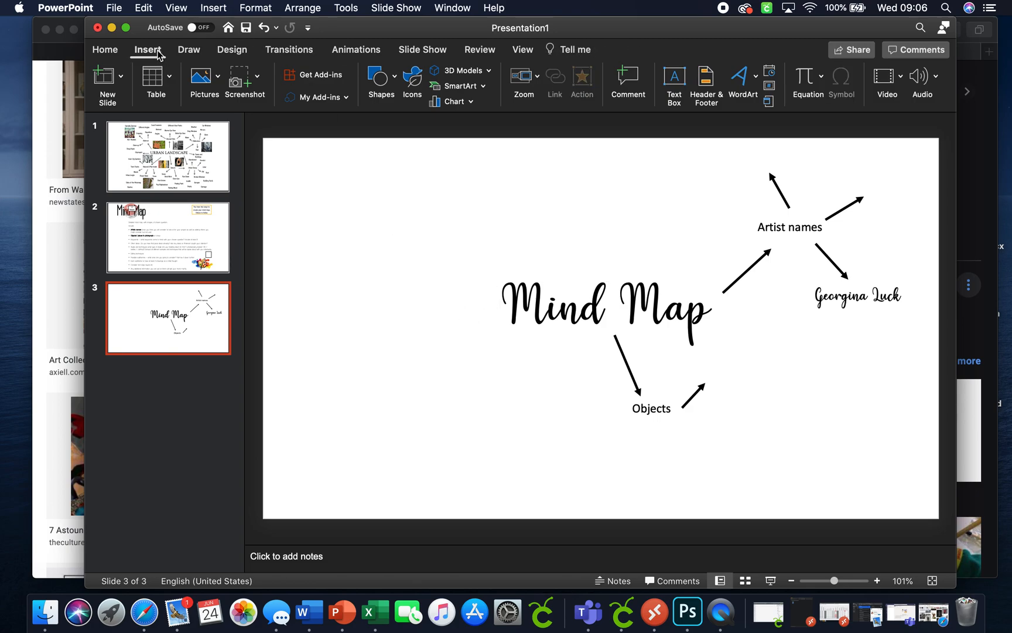
- Add a text box reading "Food" and position it at the tip of the arrow beside "Objects"
click(675, 76)
drag(701, 353, 815, 388)
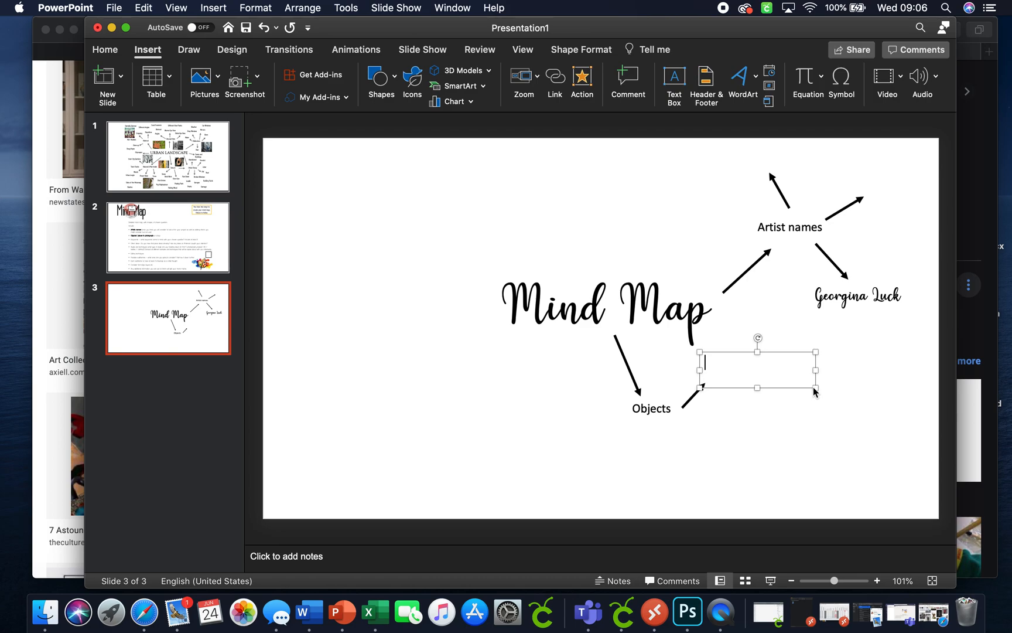
text(Food)
click(779, 370)
drag(779, 370, 786, 376)
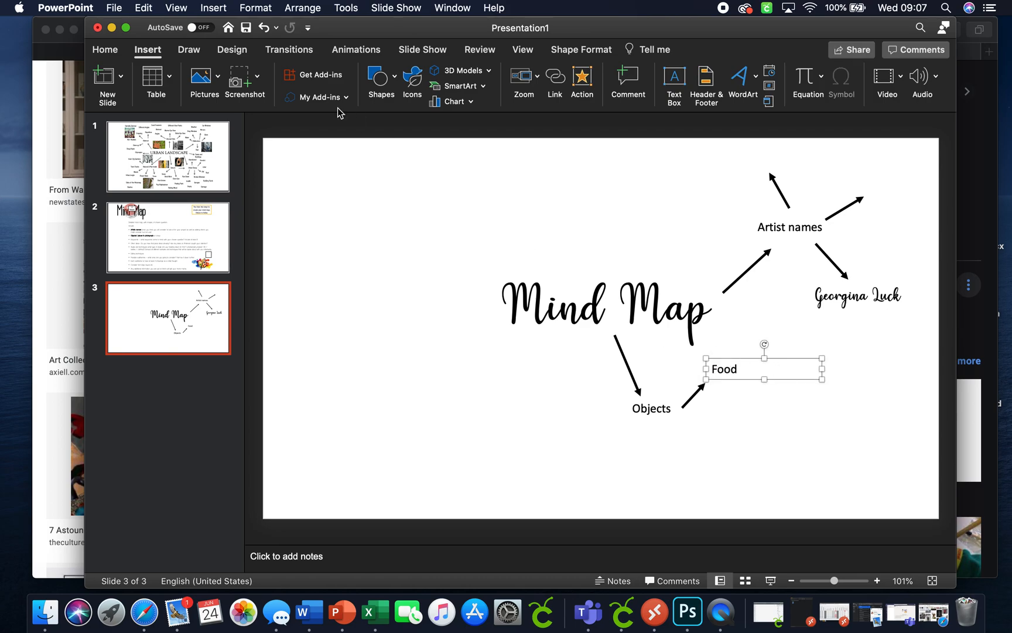
- Set the "Food" text to the Hello font, enlarge it to size 24 and nudge its box into place at the arrow tip
click(106, 50)
click(328, 74)
text(Hello)
key(Return)
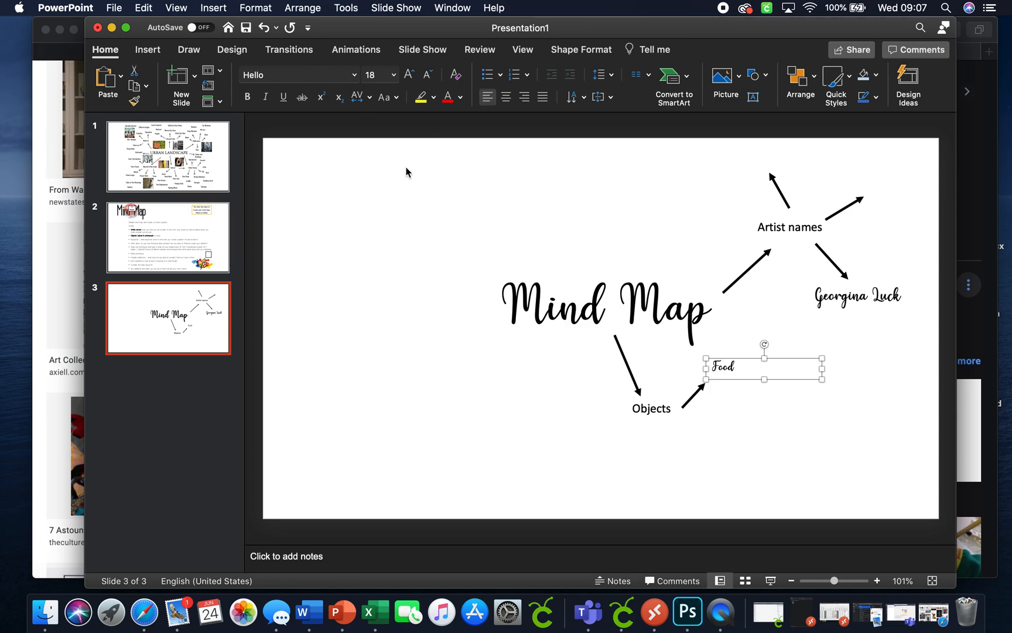
drag(739, 379, 744, 385)
click(410, 75)
click(410, 75)
click(758, 412)
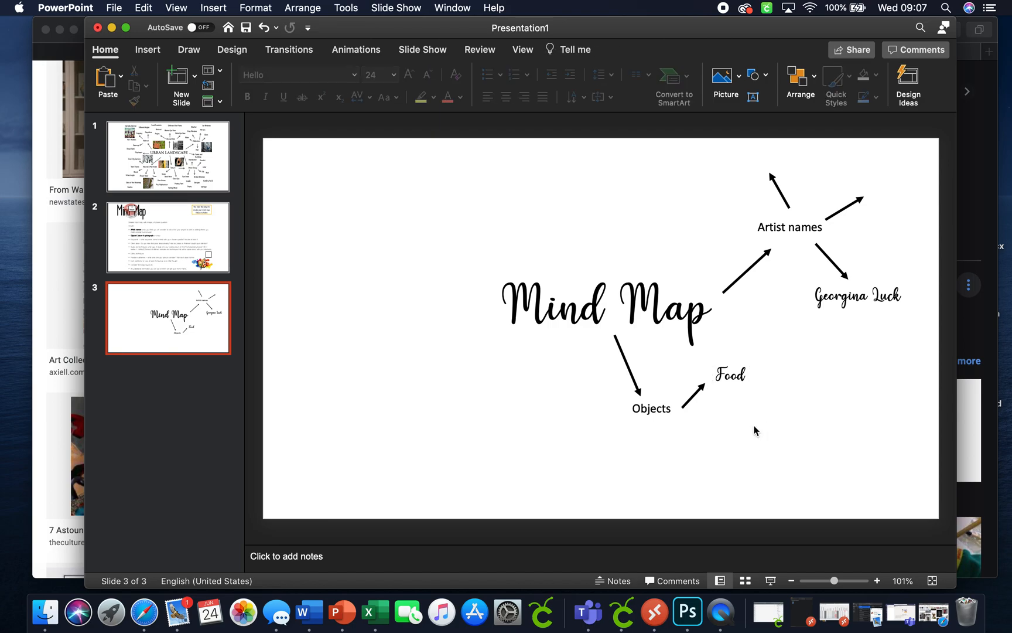
- View the Urban Landscape example on slide 1, then switch to Safari's "collections art" image results and close the biscuit picture's preview
click(195, 161)
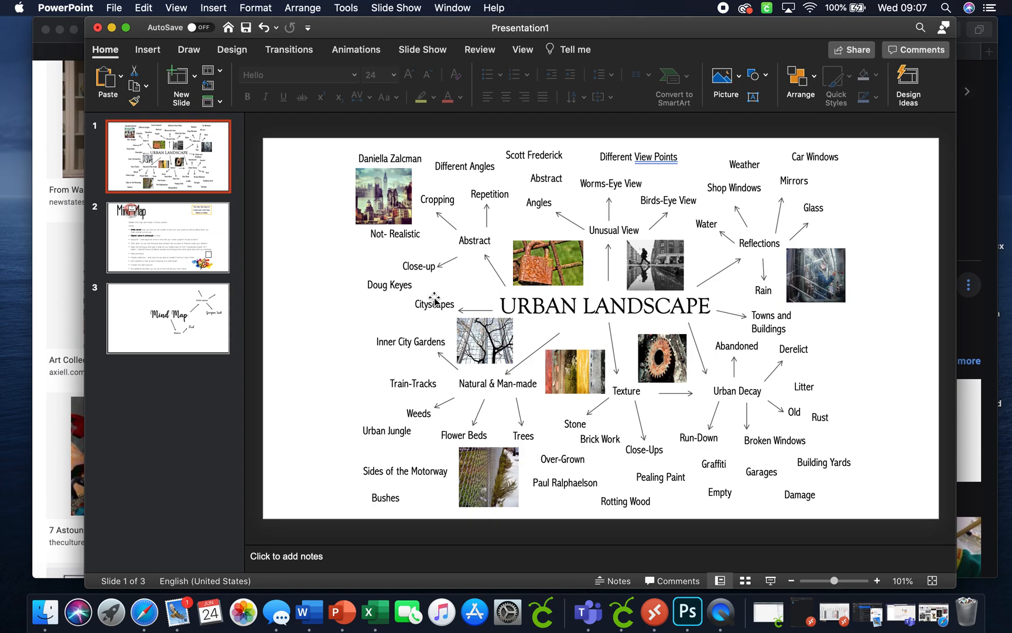
click(205, 326)
click(44, 418)
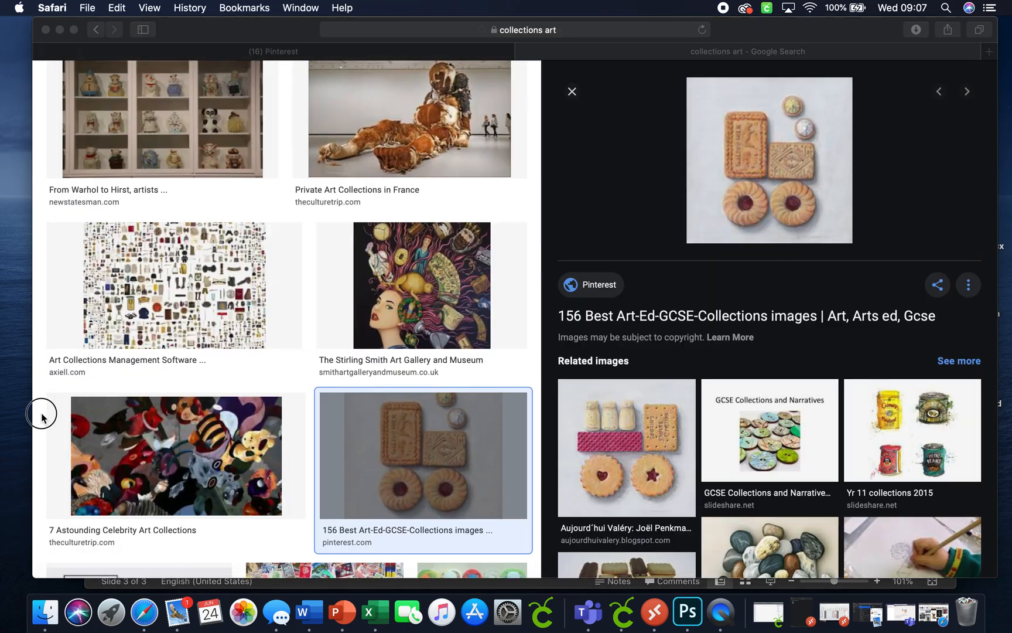
scroll(44, 413, up, 10)
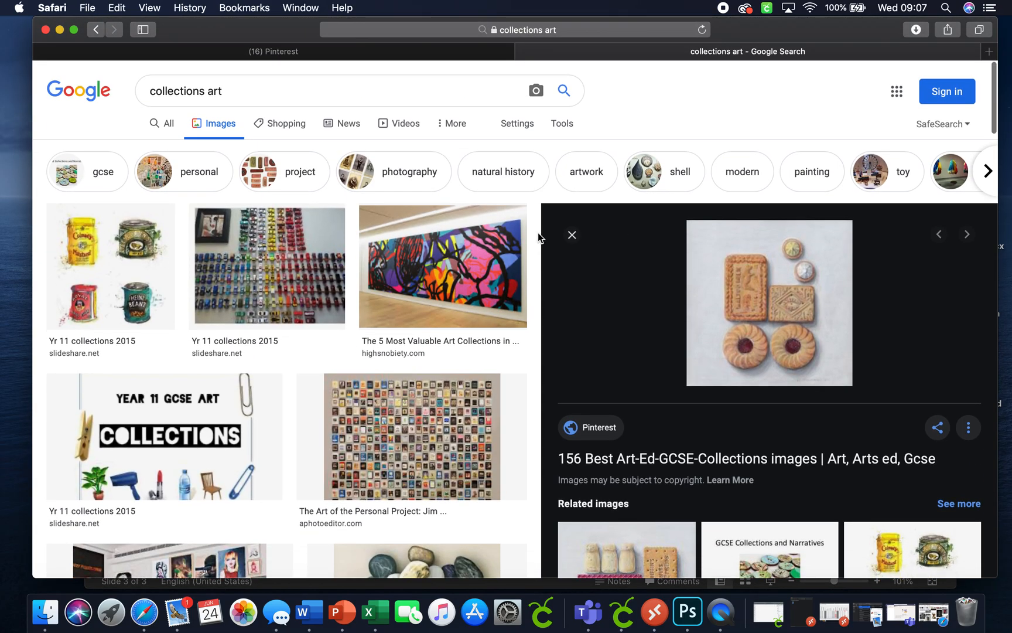
click(577, 237)
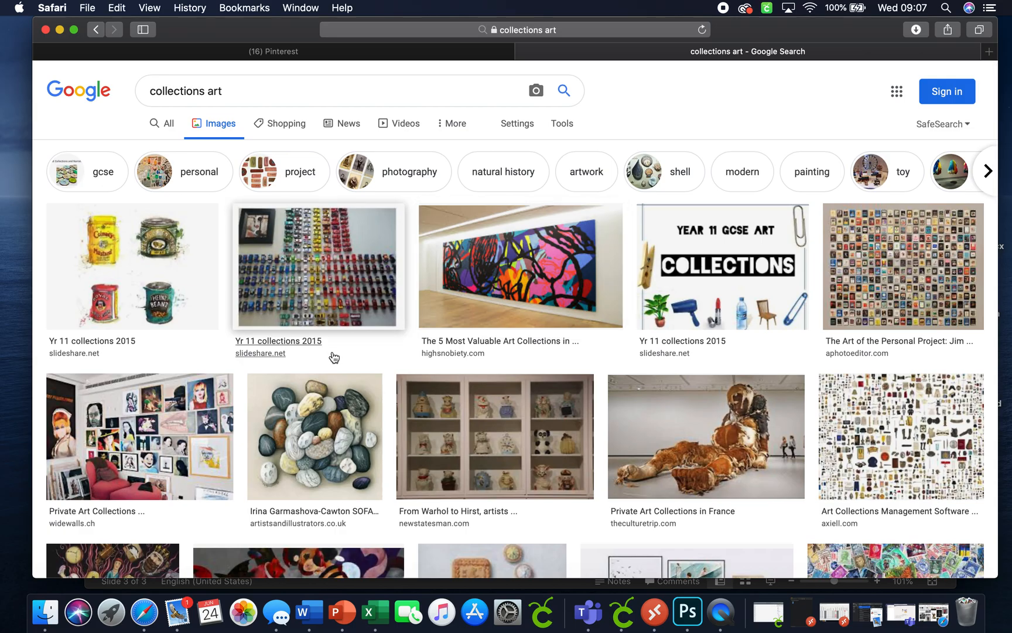
- Browse the "collections art" image results, open the picture of toy cars arranged by colour and copy the image
scroll(332, 357, down, 5)
scroll(333, 357, down, 10)
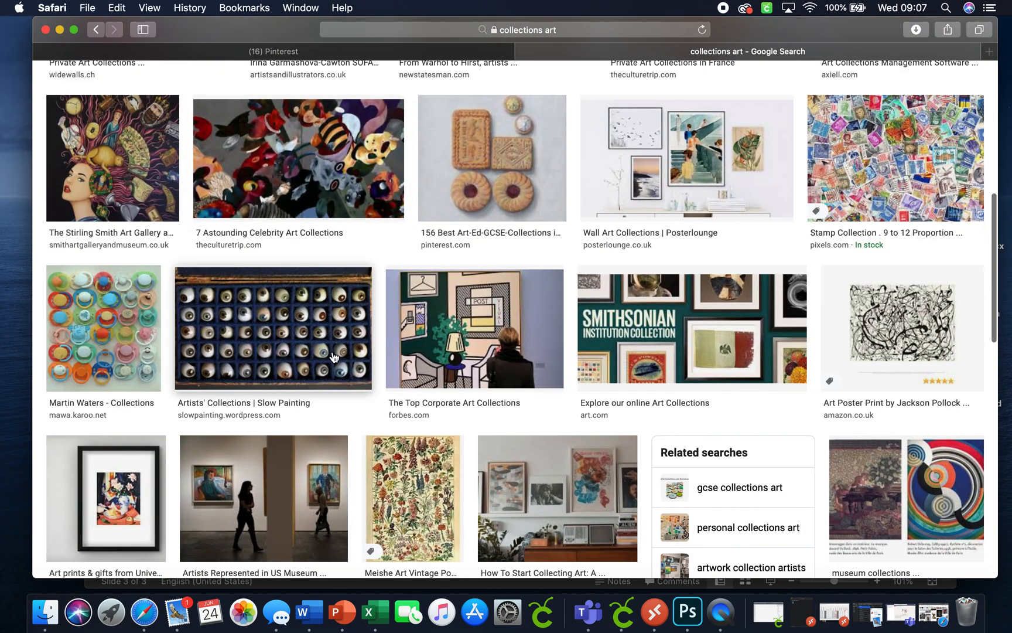
scroll(333, 357, down, 18)
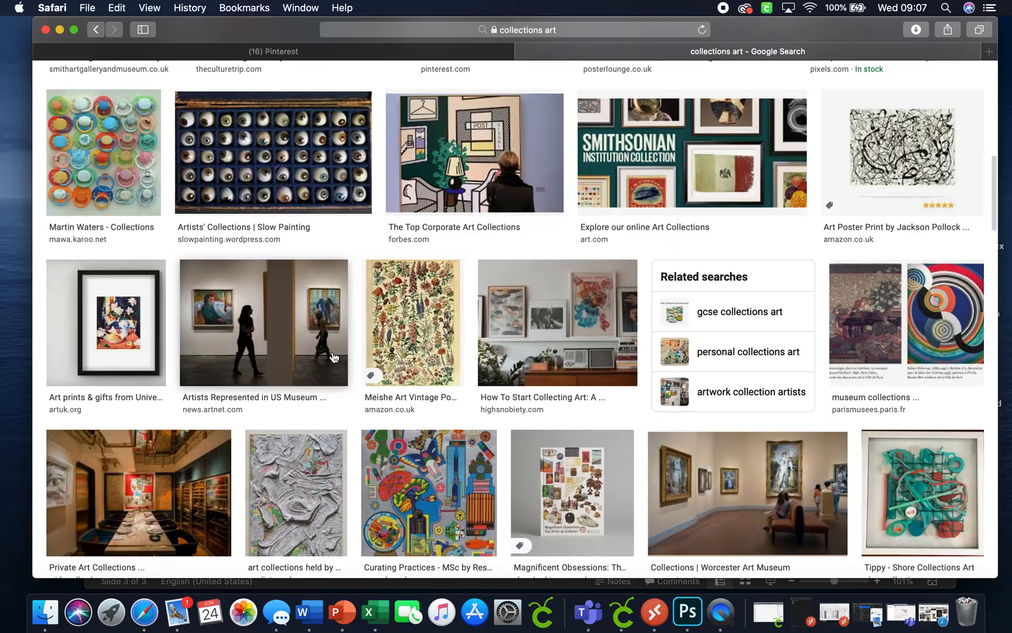
scroll(334, 358, down, 15)
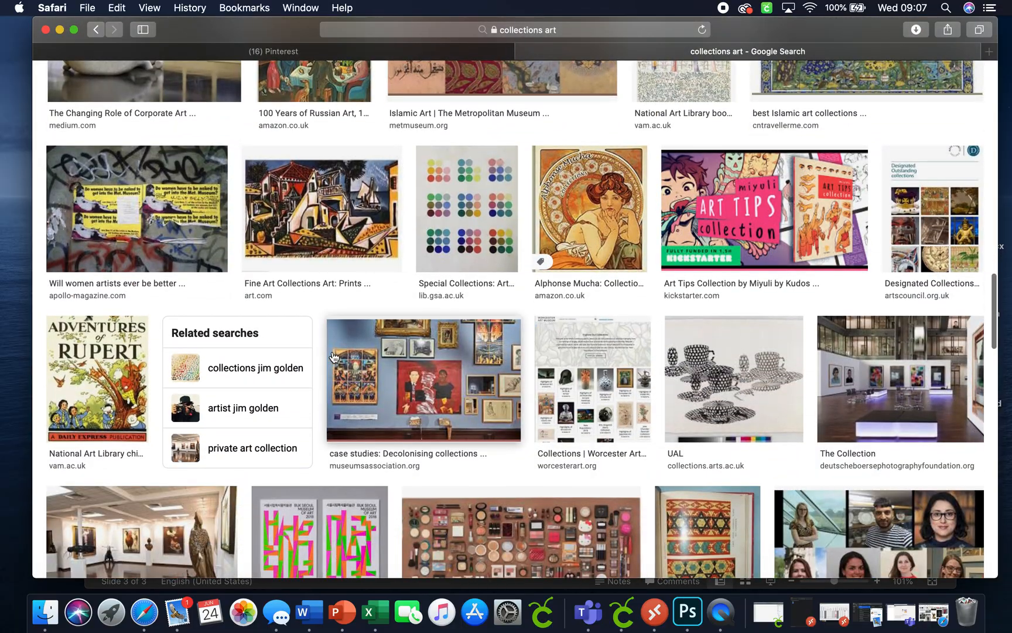
scroll(334, 358, up, 20)
click(308, 282)
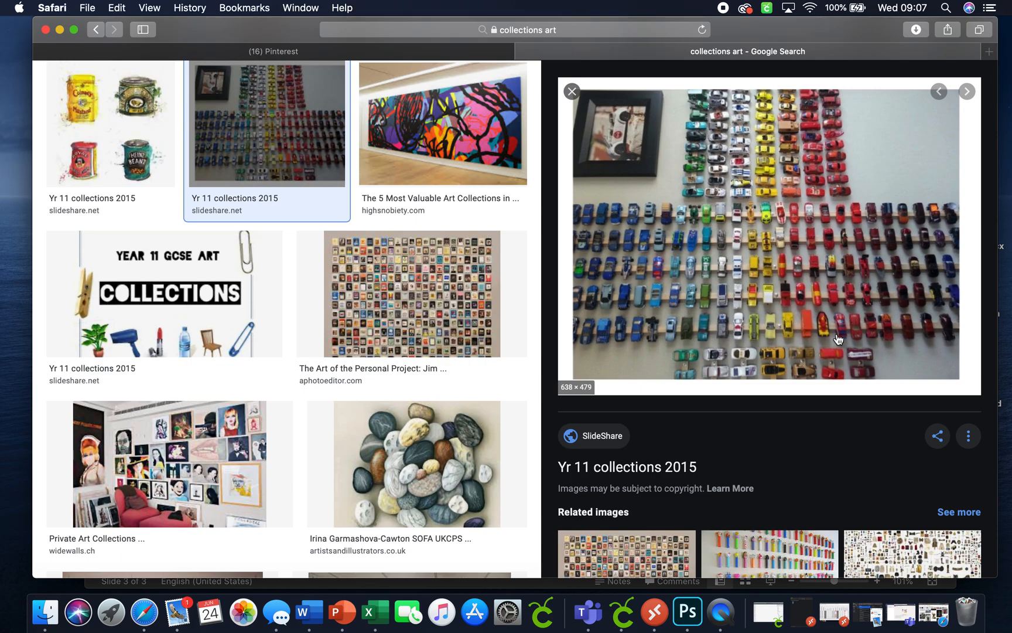
scroll(839, 339, down, 3)
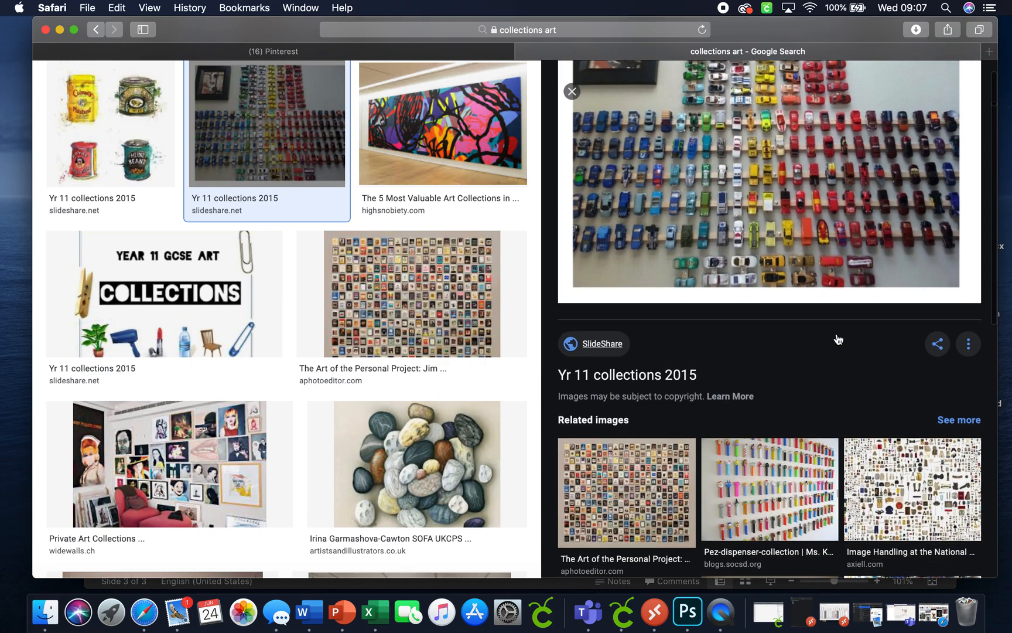
scroll(838, 338, up, 3)
right_click(817, 255)
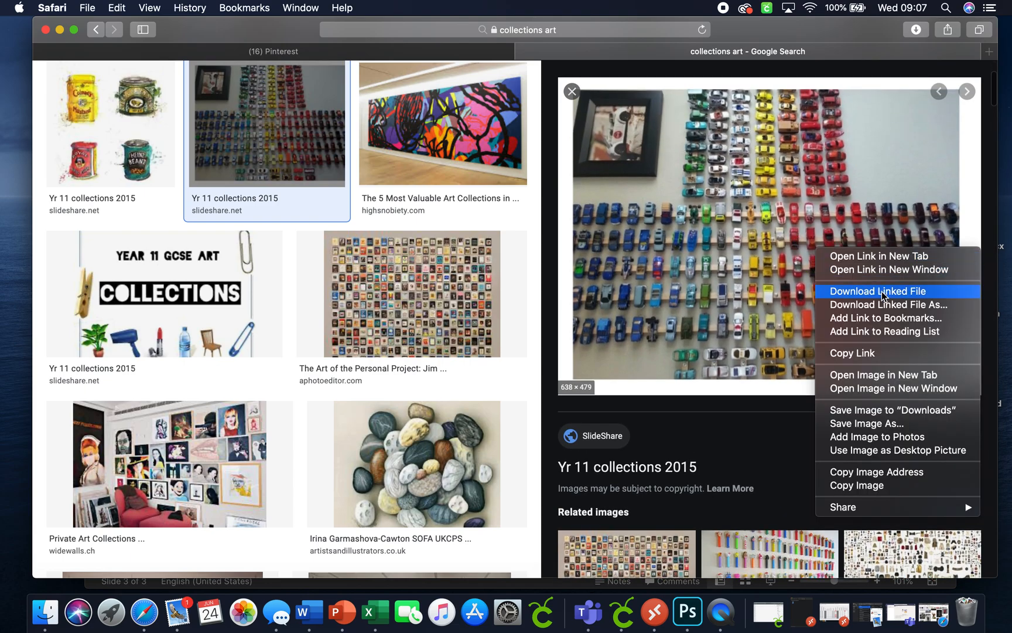
click(880, 487)
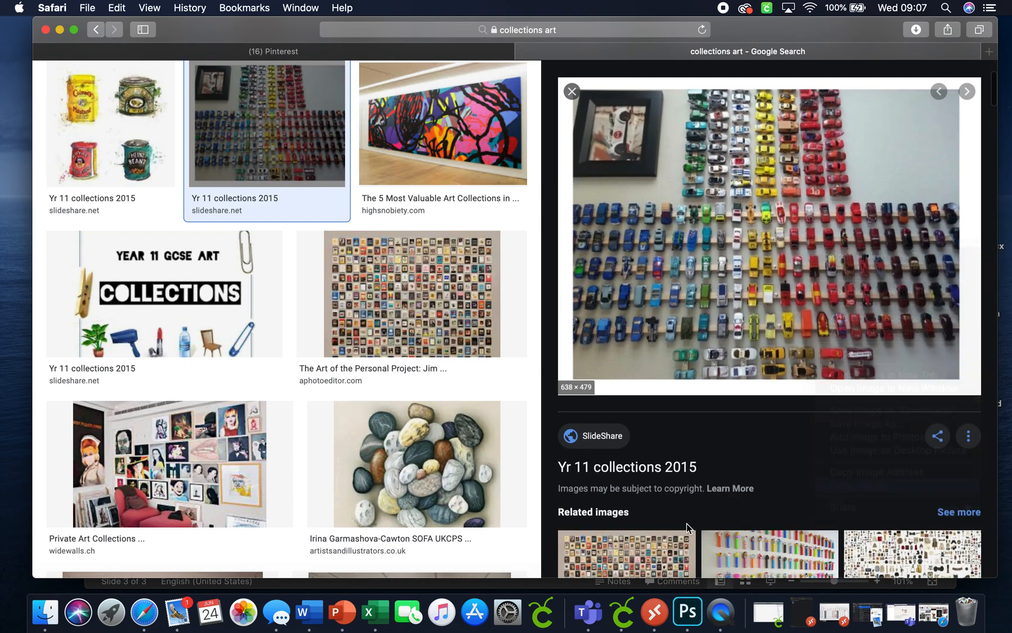
- Switch to PowerPoint, paste the toy car picture onto slide 3, shrink it and place it above "Food", beside the "Mind Map" title
click(342, 612)
right_click(460, 316)
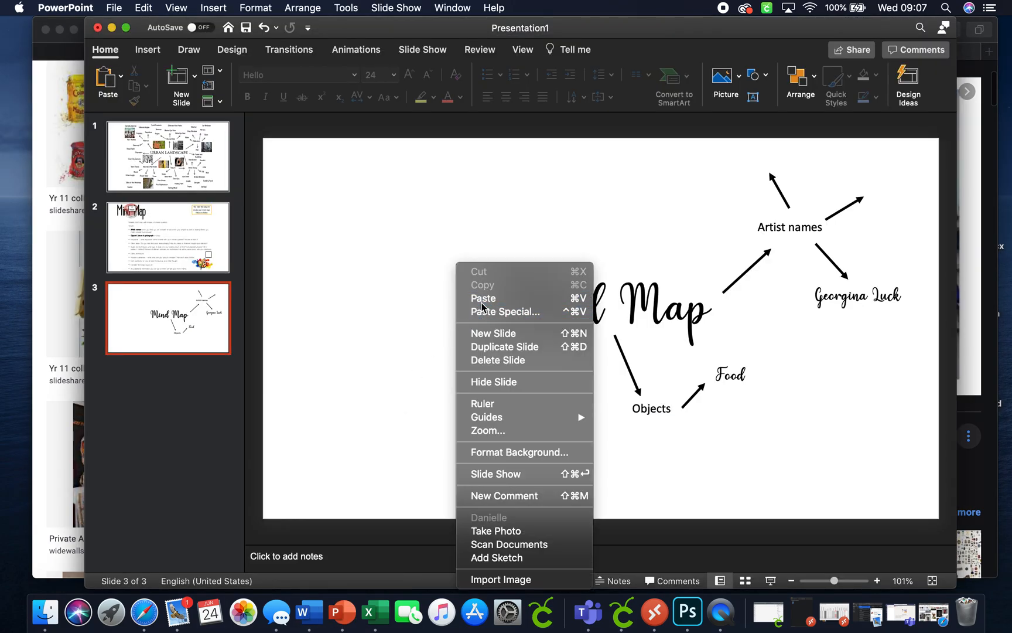
click(484, 298)
drag(488, 243, 641, 399)
drag(705, 409, 799, 352)
click(847, 371)
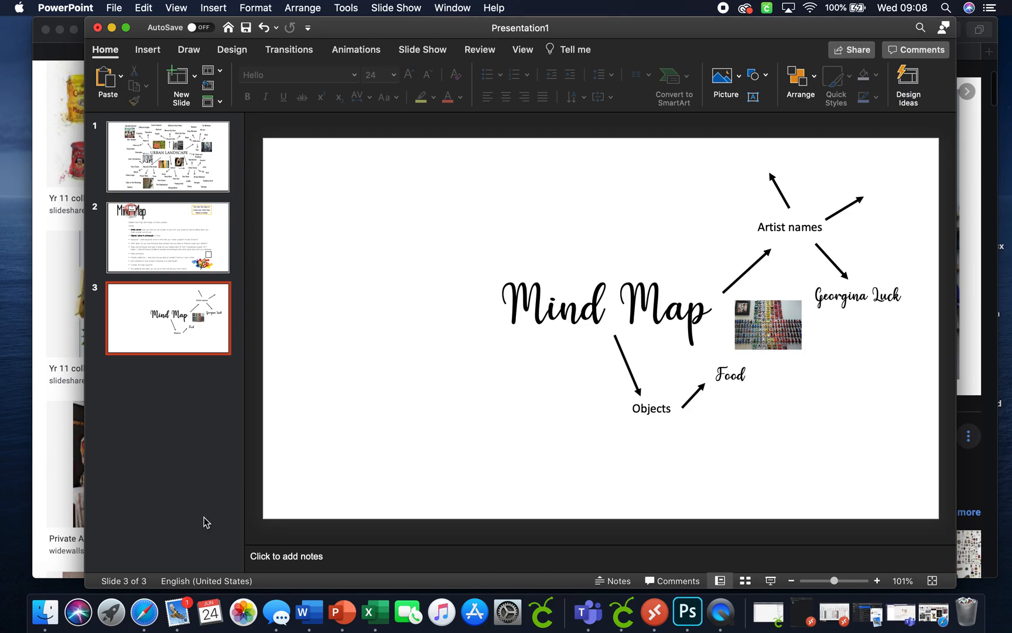
- Return to Safari, close the toy car preview and search Google Images for "collections style of artwork"
click(47, 560)
scroll(324, 384, up, 5)
scroll(410, 351, down, 1)
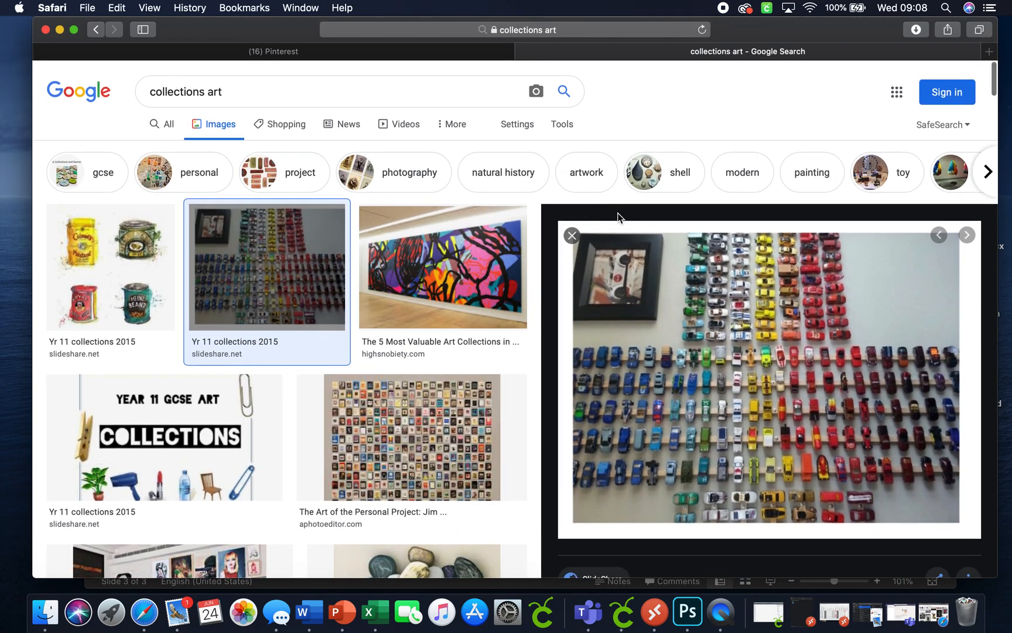
click(573, 236)
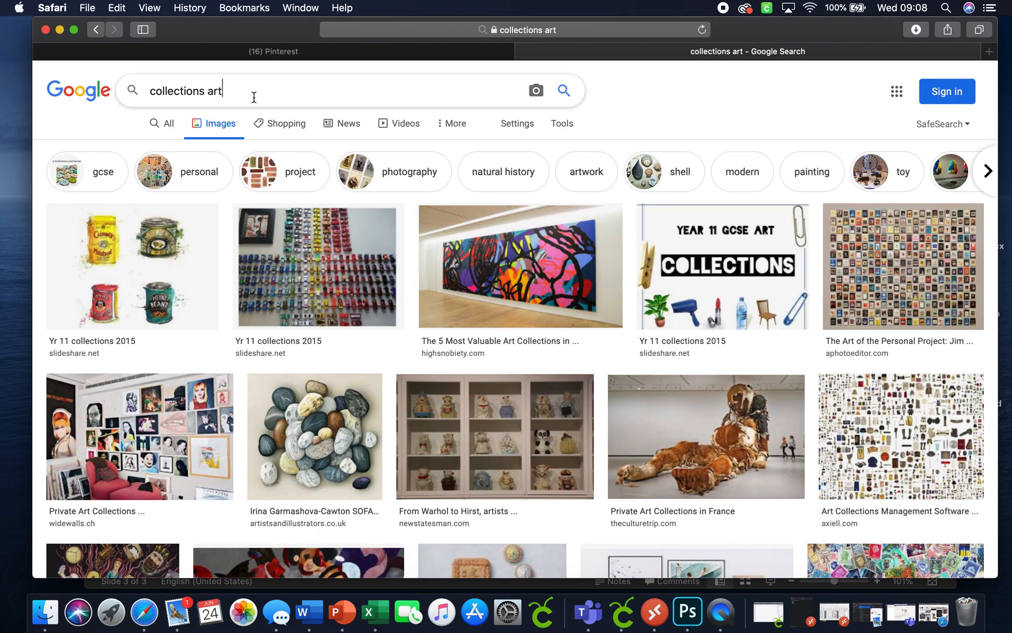
key(BackSpace)
key(BackSpace)
key(BackSpace)
text(style of)
key(Return)
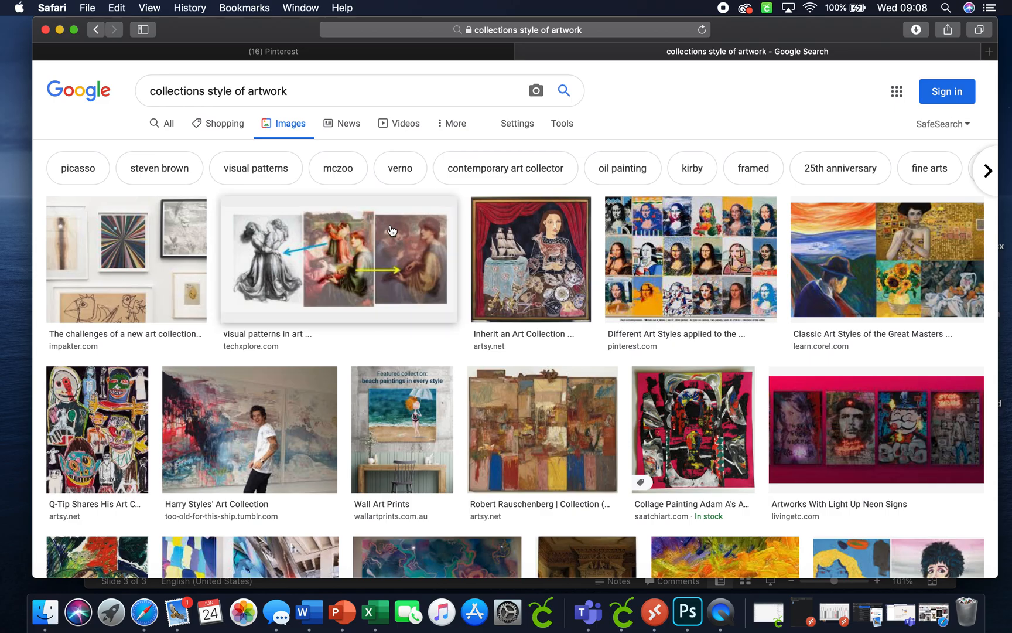
- Look through the artwork style results, open the grid of Mona Lisa variations and copy the image
scroll(431, 365, down, 10)
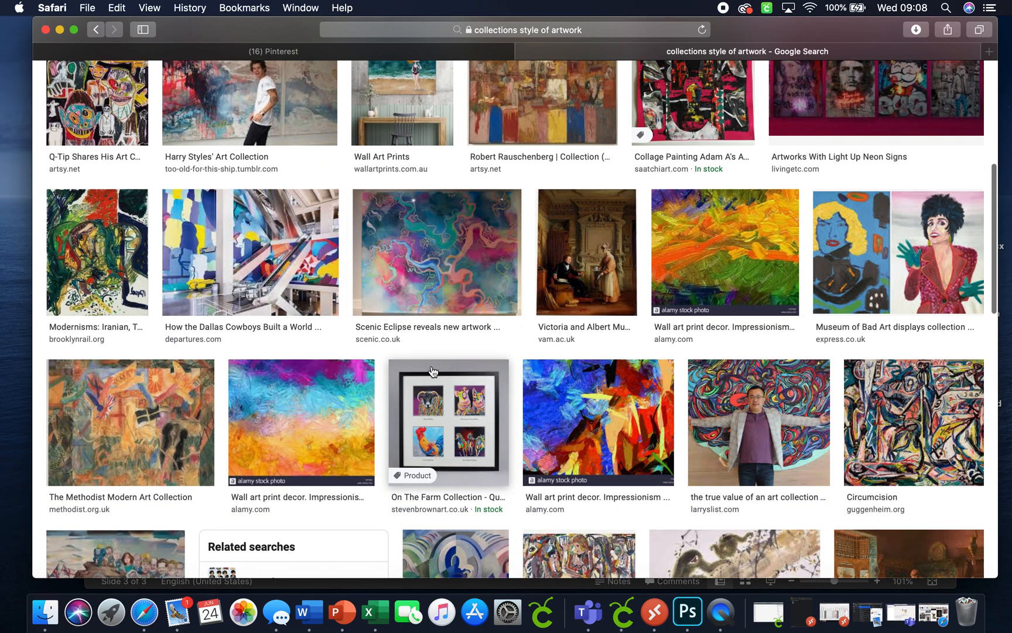
scroll(431, 371, down, 11)
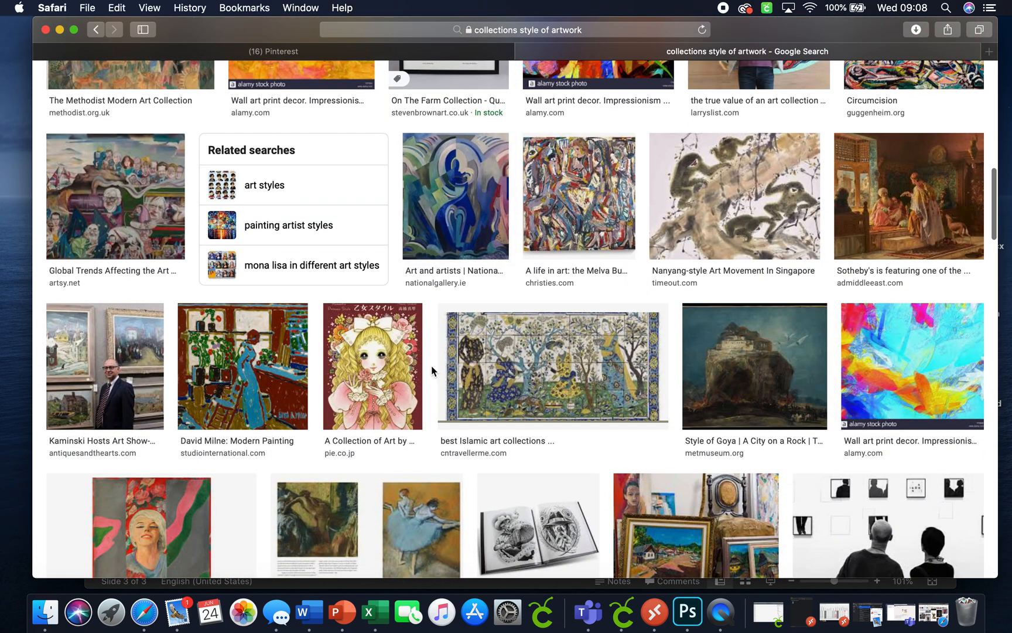
scroll(431, 365, up, 20)
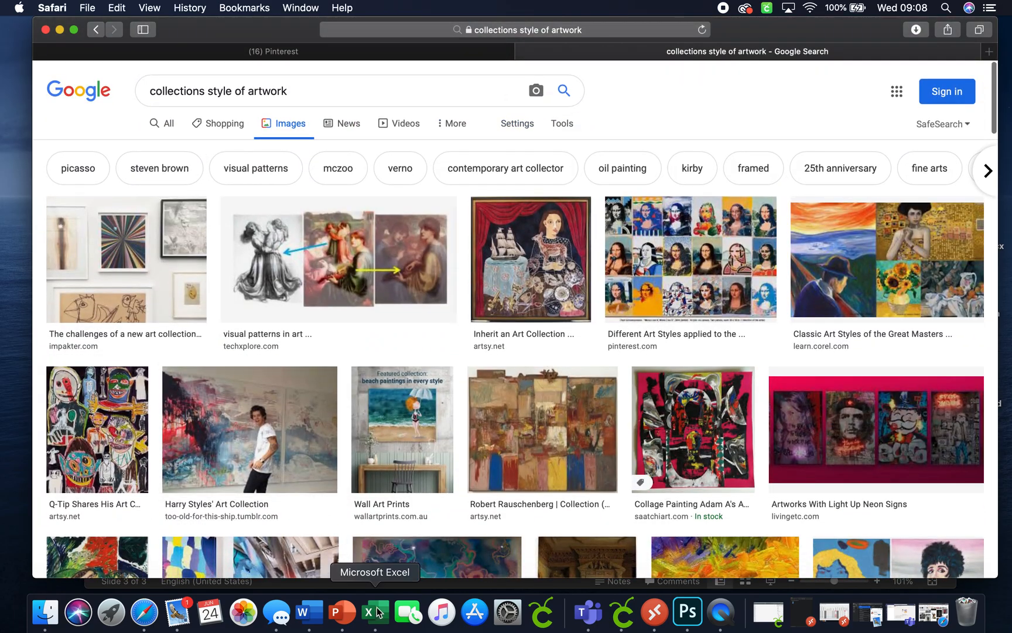
click(344, 612)
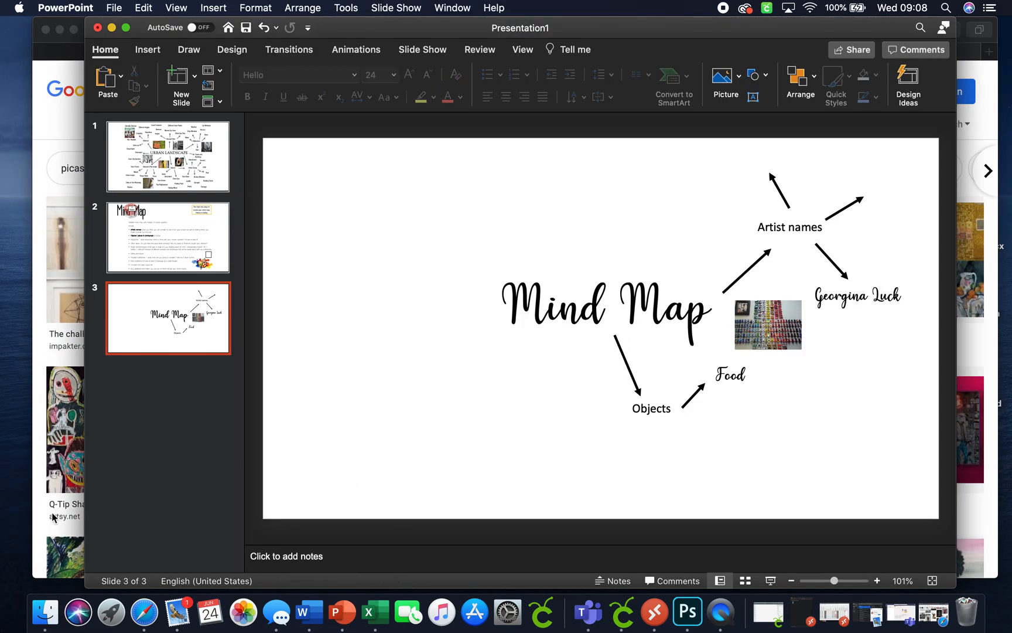
click(37, 532)
scroll(628, 386, down, 4)
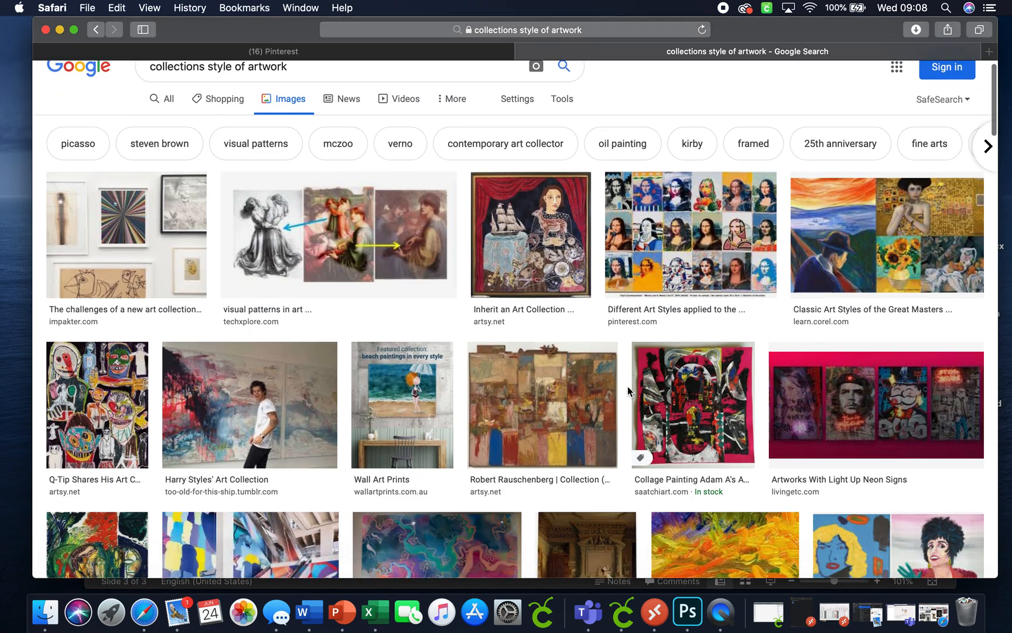
click(712, 122)
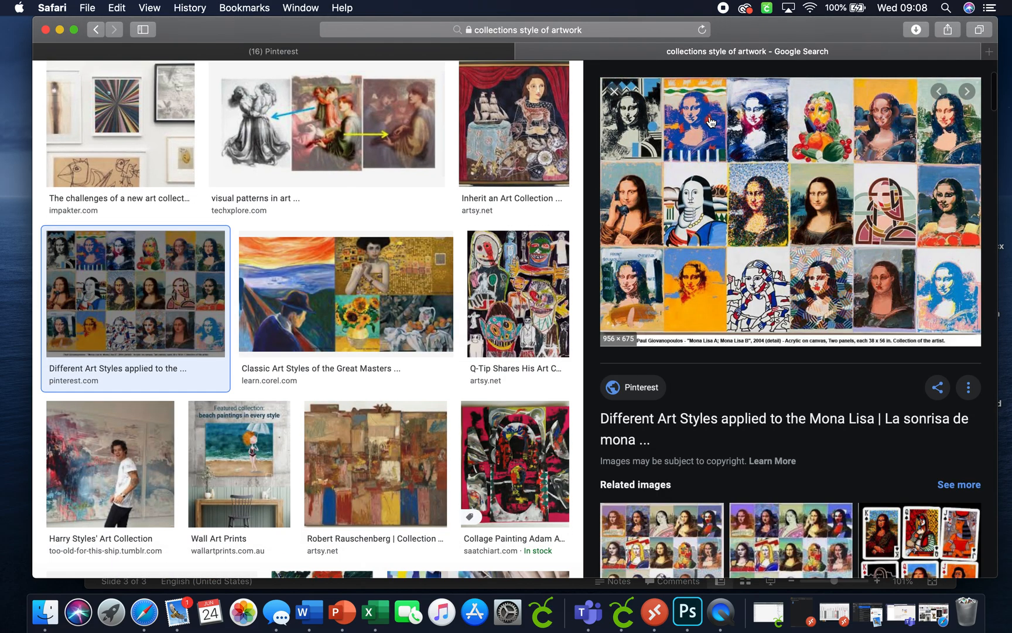
right_click(711, 115)
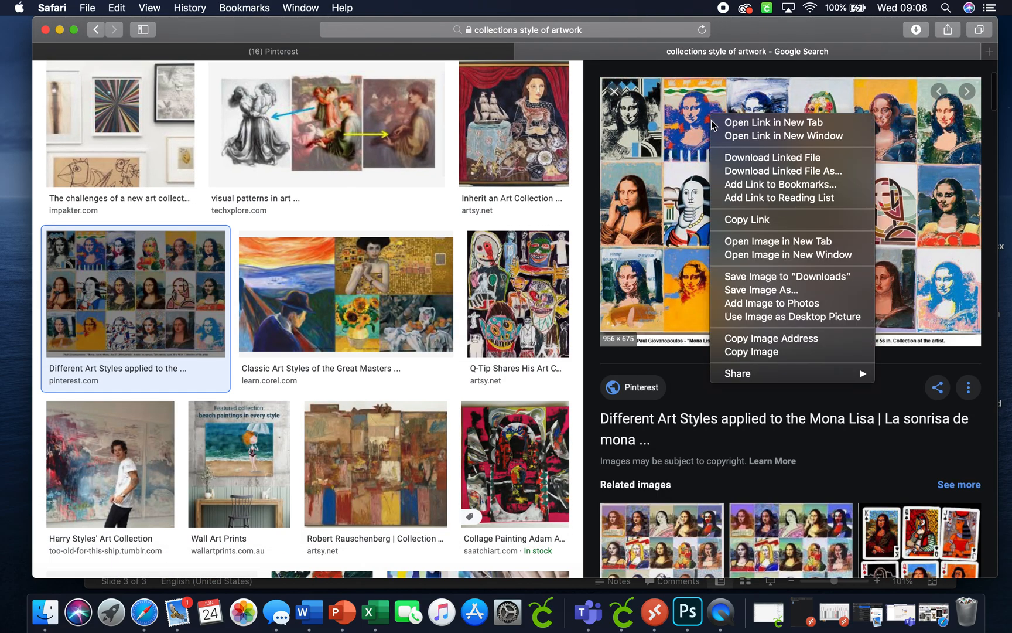
click(775, 352)
- Switch to PowerPoint, paste the Mona Lisa picture onto slide 3, shrink it and place it above the start of the "Mind Map" title
click(343, 612)
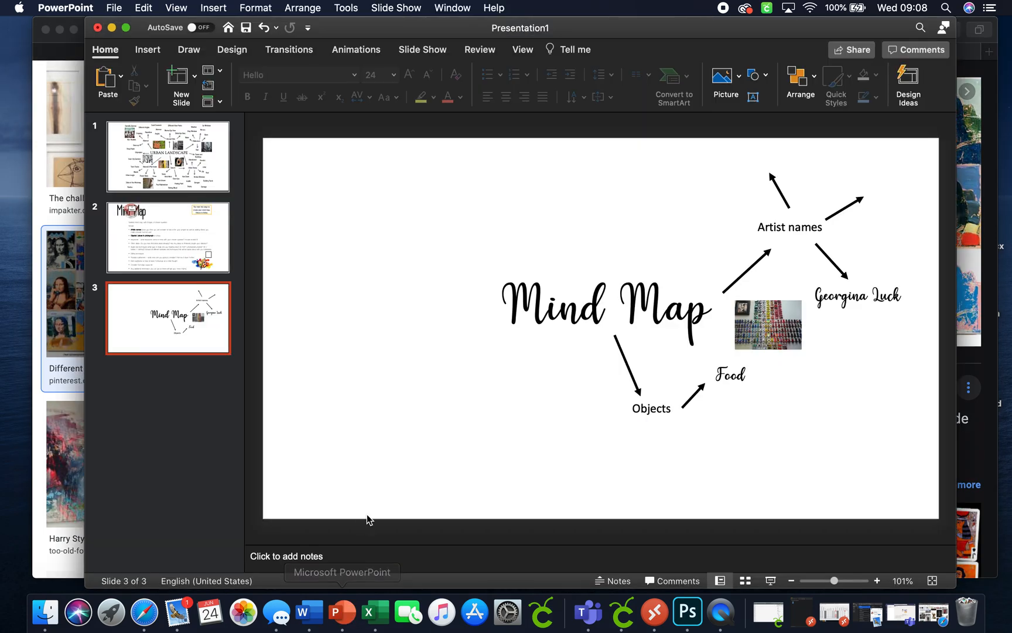
right_click(359, 444)
click(382, 295)
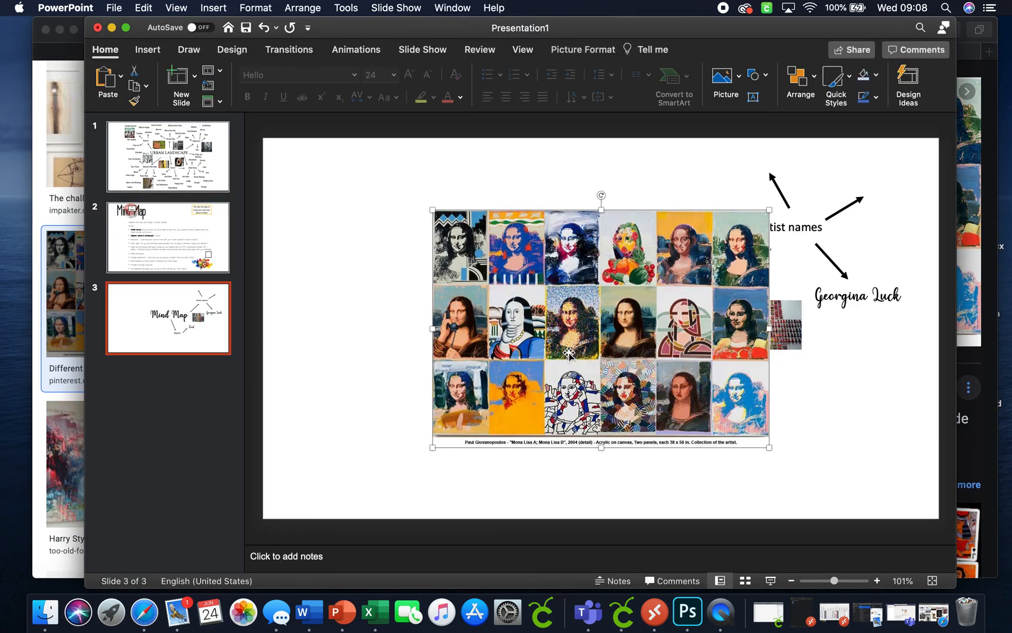
drag(769, 209, 548, 364)
drag(466, 404, 406, 296)
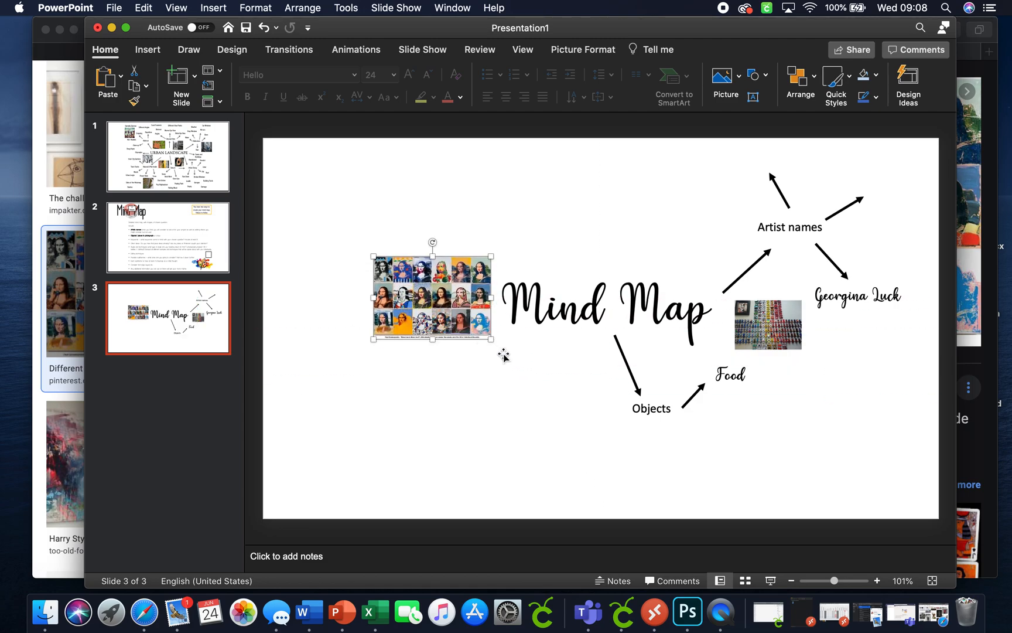
drag(493, 341, 454, 249)
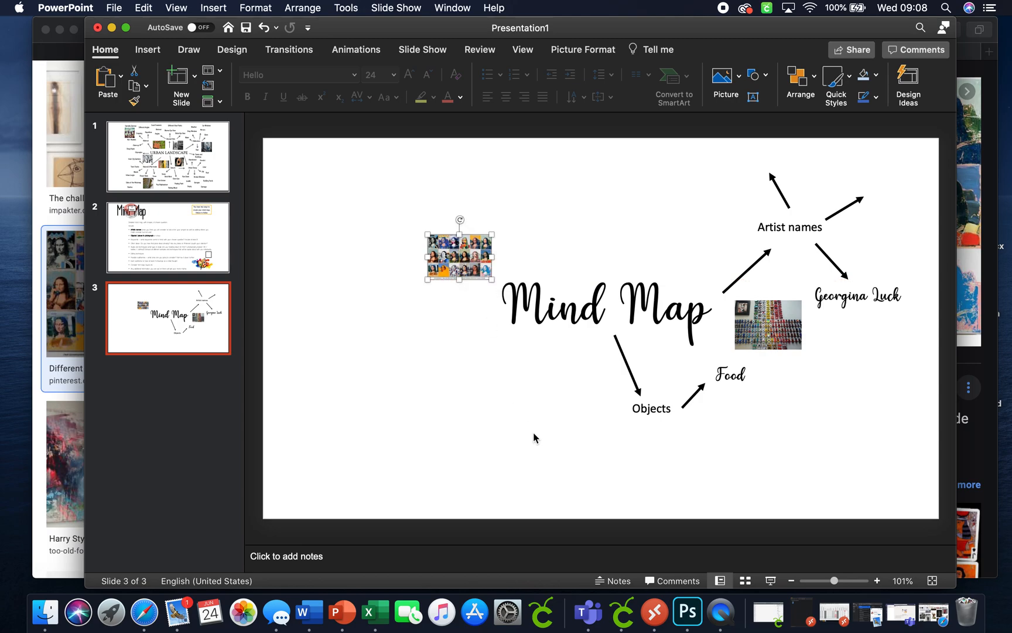
click(507, 418)
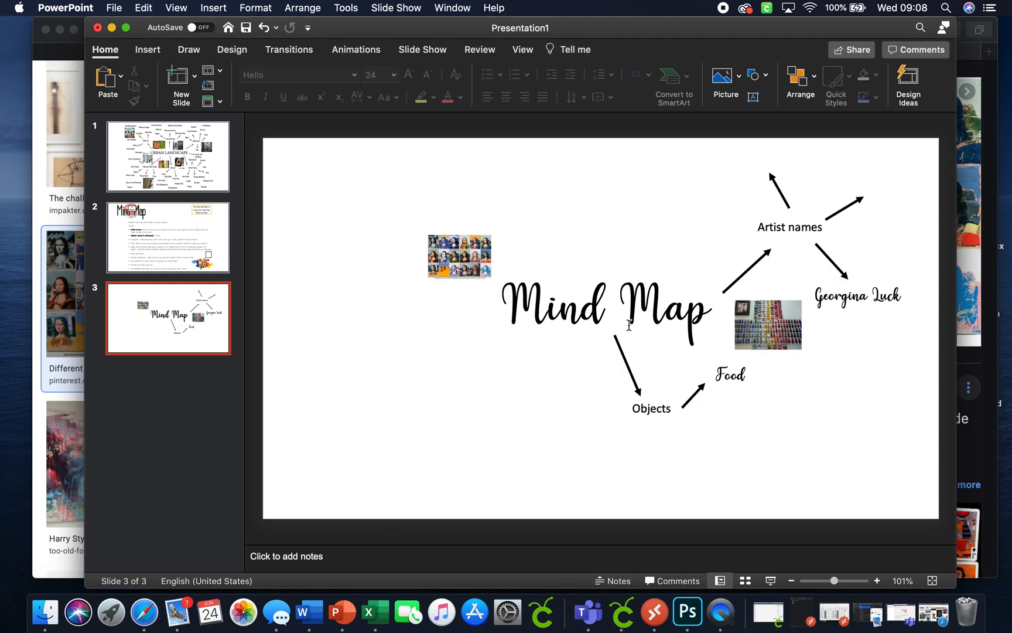
- Nudge the arrow between "Mind Map" and "Artist names" slightly left, and view the Urban Landscape example on slide 1
click(620, 297)
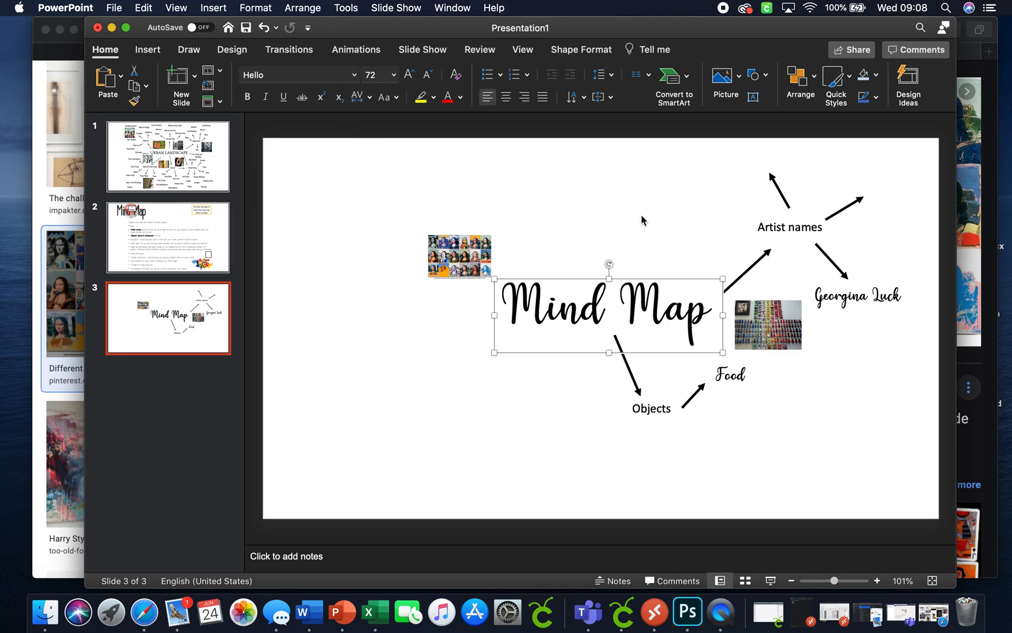
click(755, 266)
drag(755, 266, 750, 265)
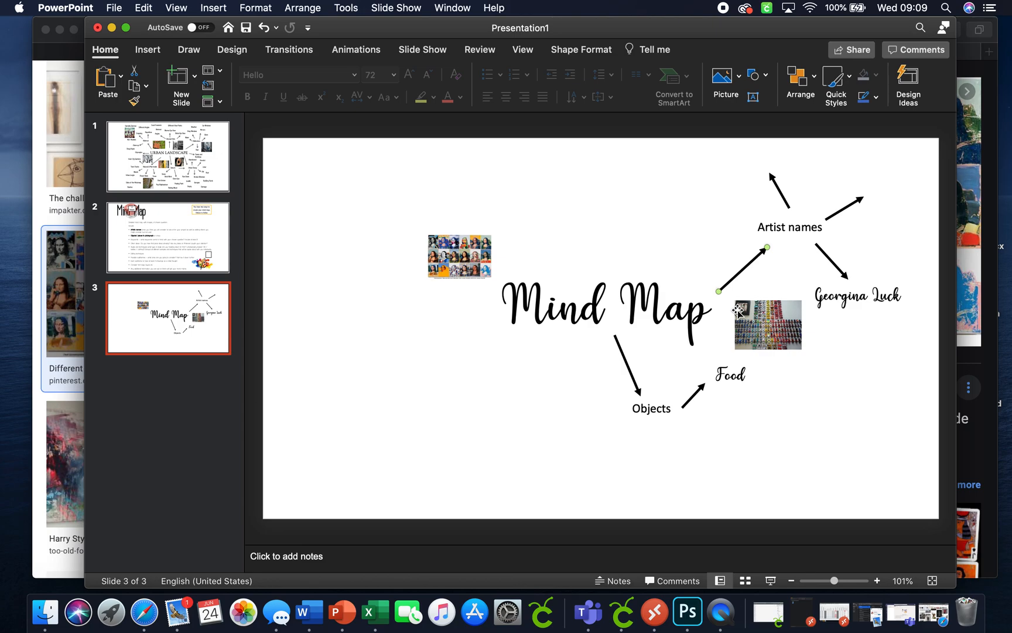
key(Escape)
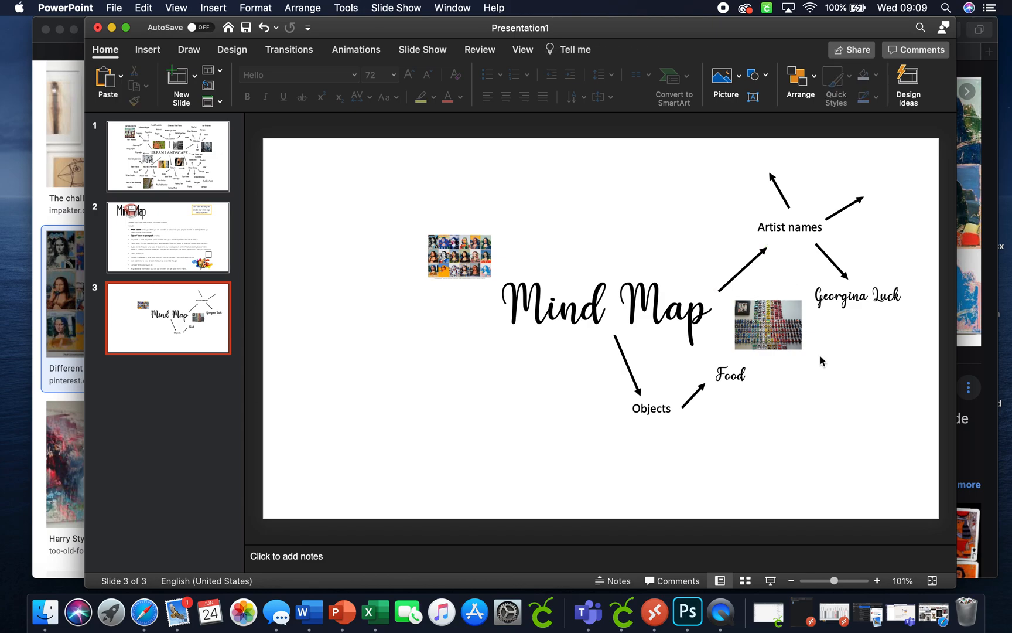
click(203, 186)
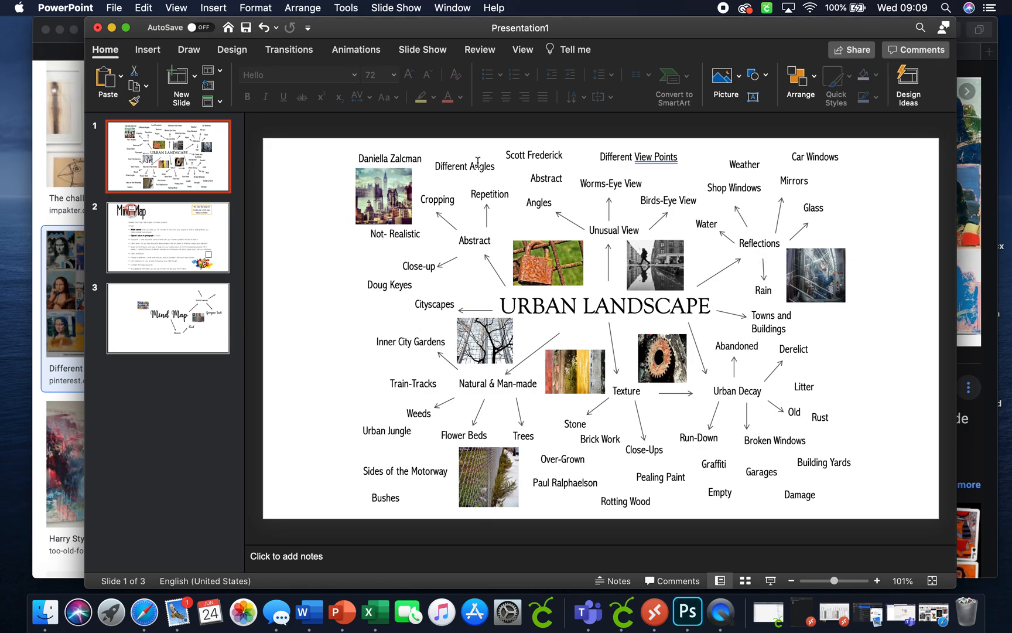